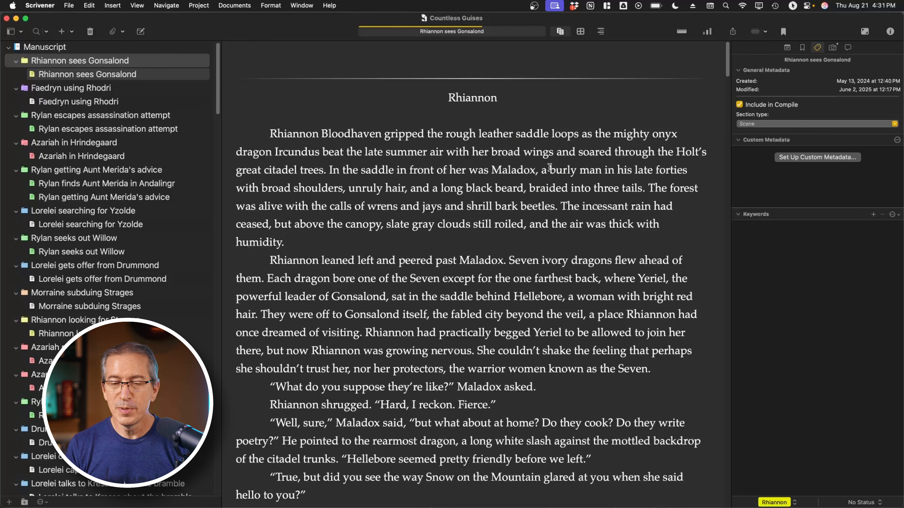
- Enter "synopsis" as the synopsis of the Rhiannon sees Gonsalond scene and display the scene's metadata in the inspector
click(590, 174)
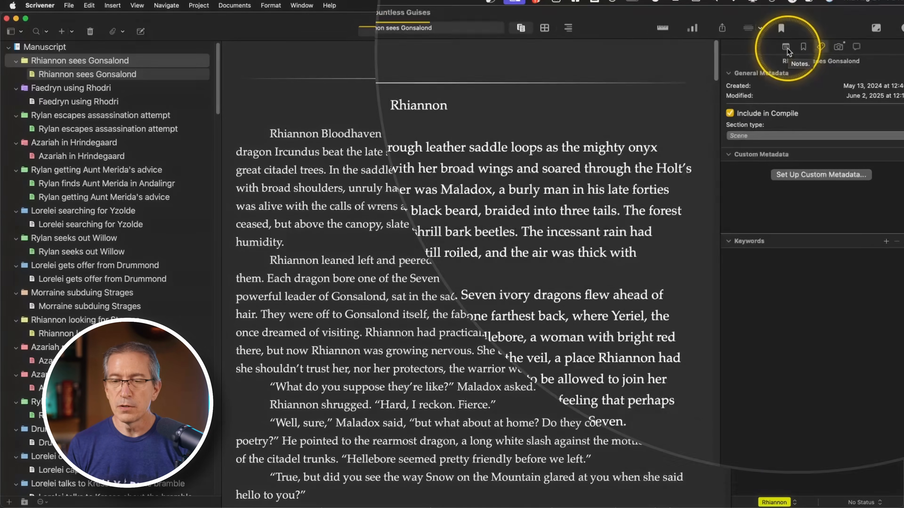
click(787, 48)
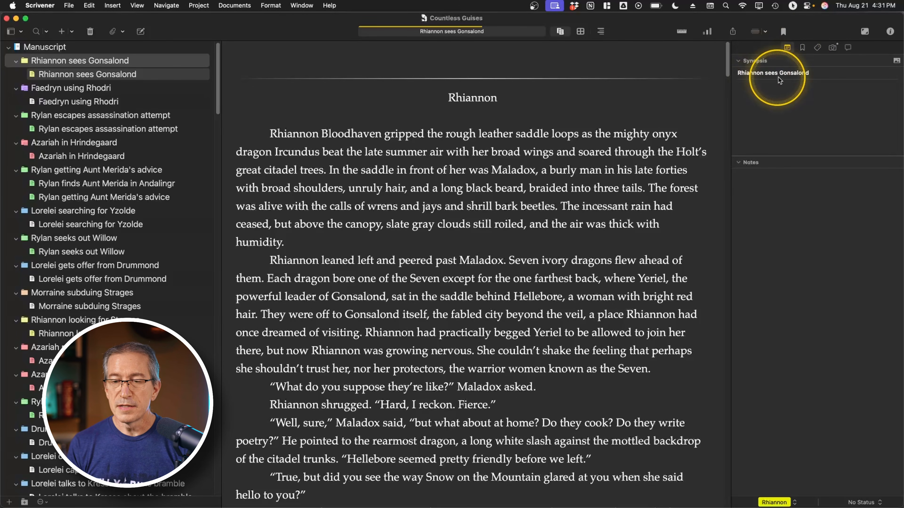
click(766, 86)
text(synopsis)
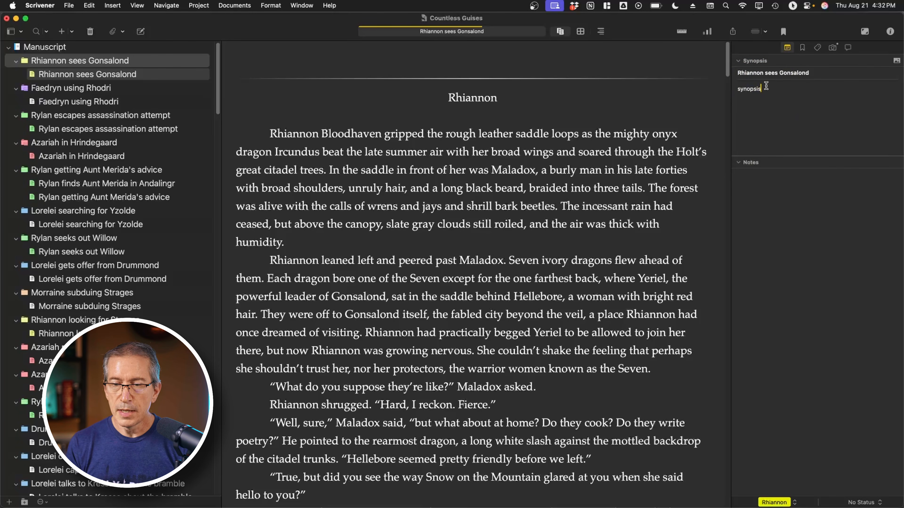
click(780, 186)
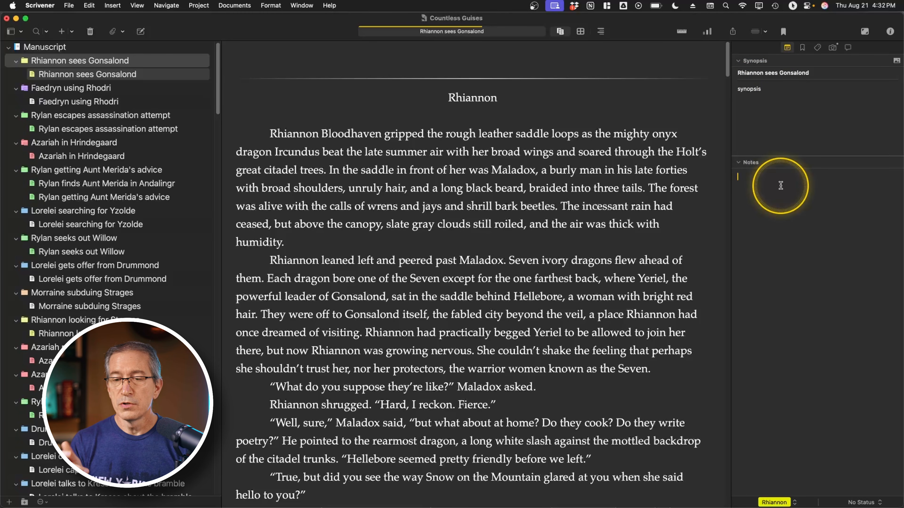
click(771, 73)
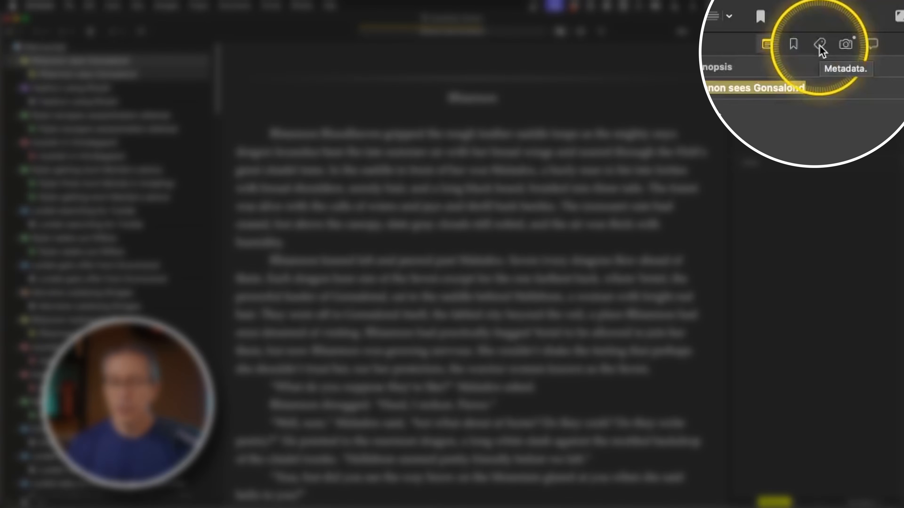
click(817, 47)
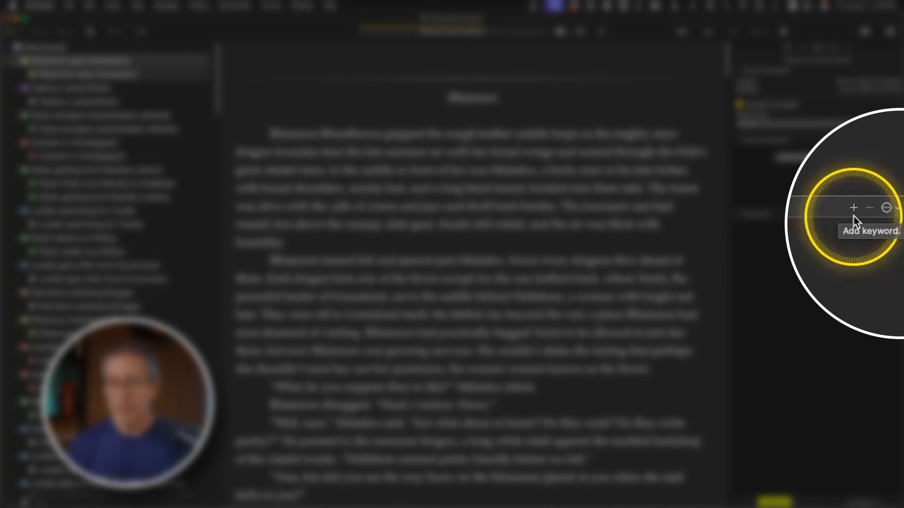
click(873, 214)
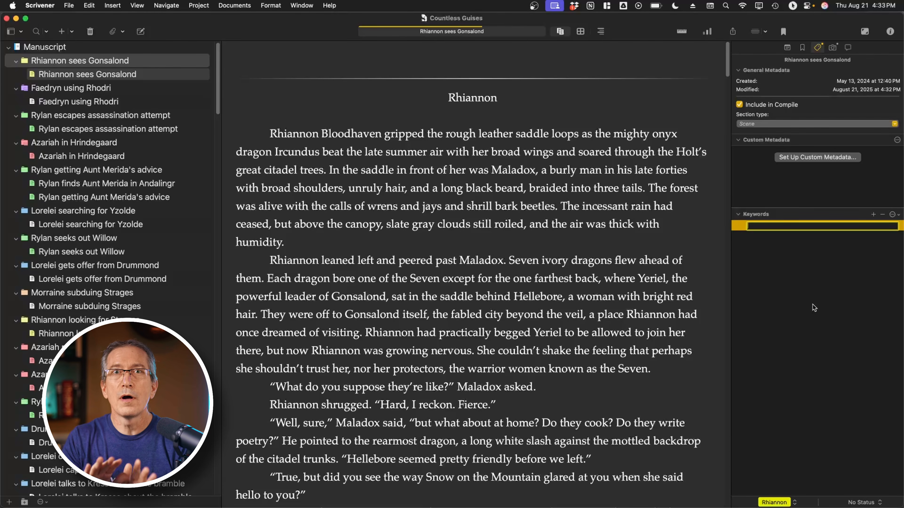
click(794, 317)
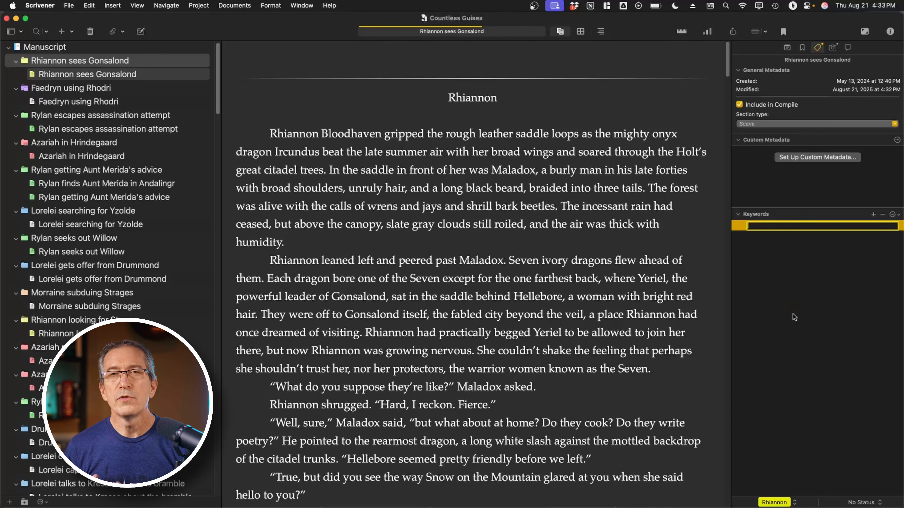
click(797, 262)
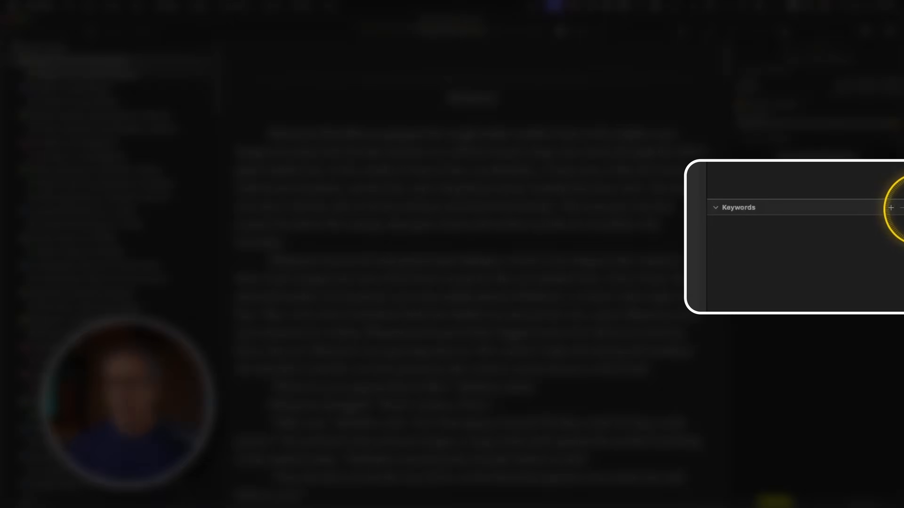
- Review the list of project keywords and close it
click(873, 214)
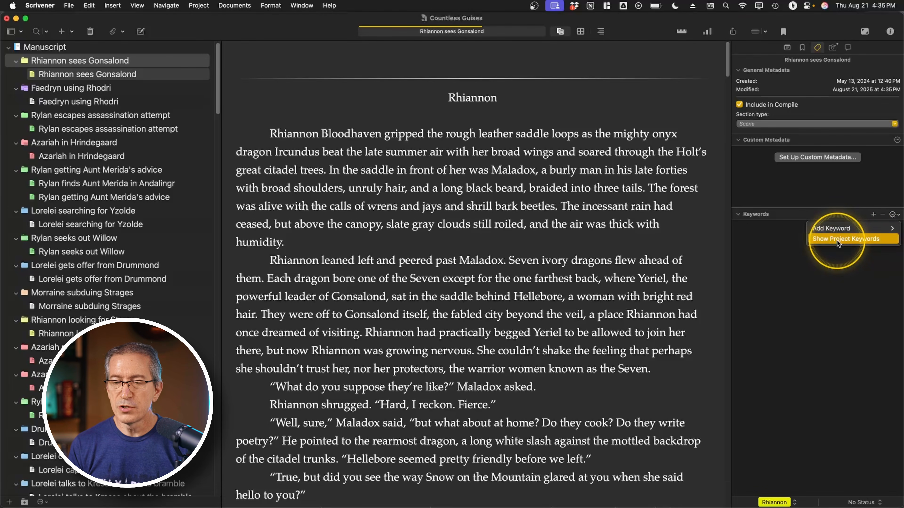
click(837, 239)
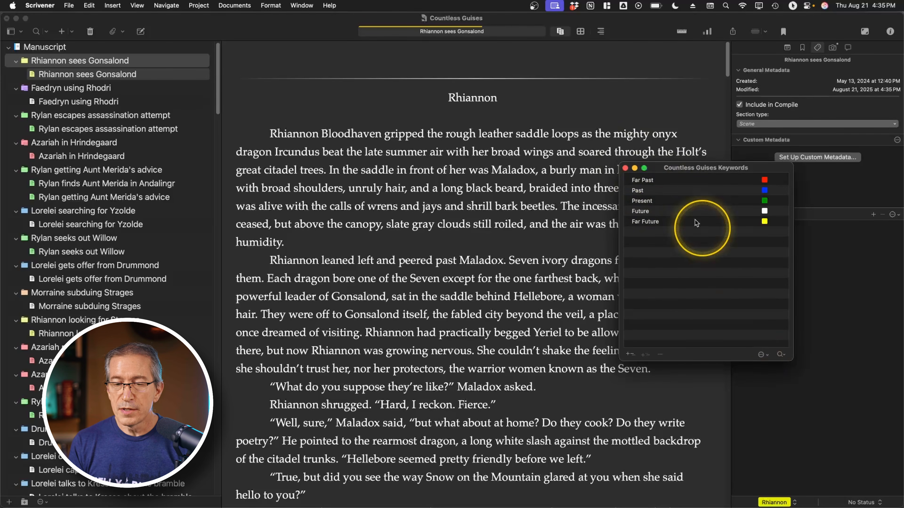
click(625, 168)
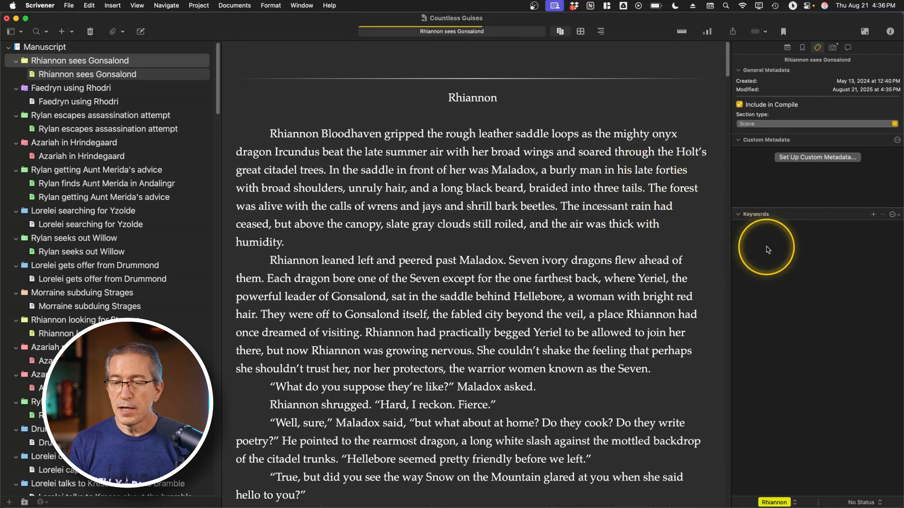
- Assign the existing keyword Past to the Rhiannon sees Gonsalond scene
click(892, 214)
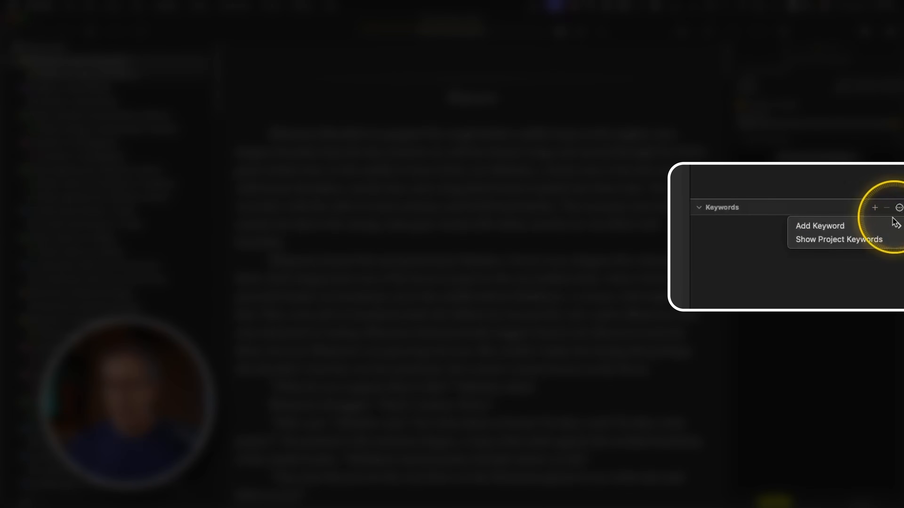
mouse_move(859, 224)
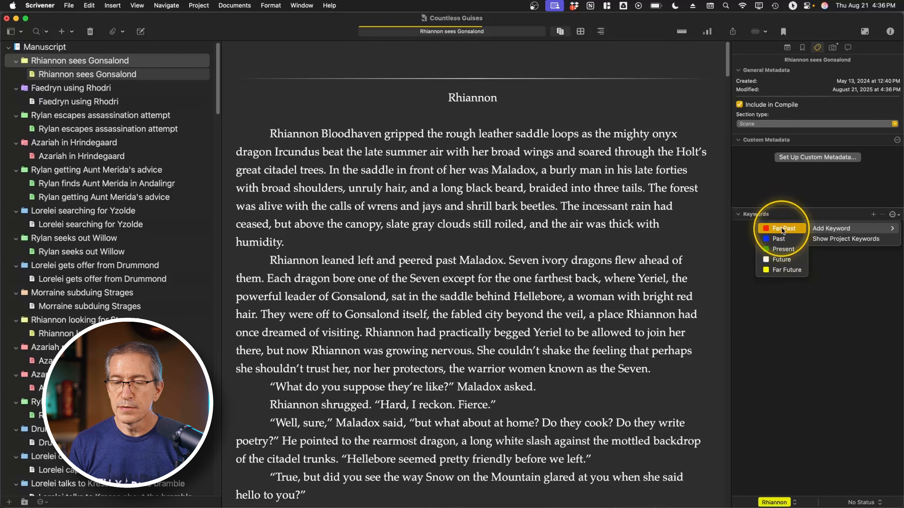
click(781, 239)
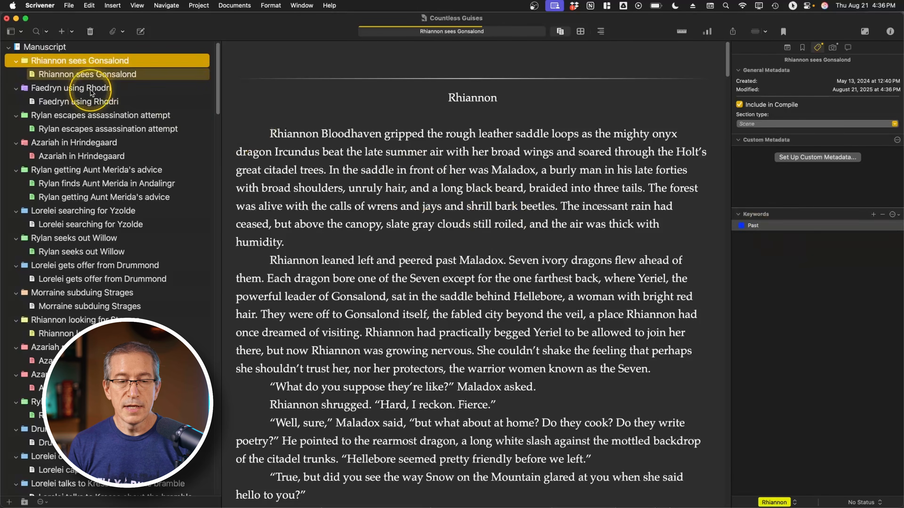
- Assign the existing keywords Future and Far Past to the Faedryn using Rhodri chapter folder
click(96, 86)
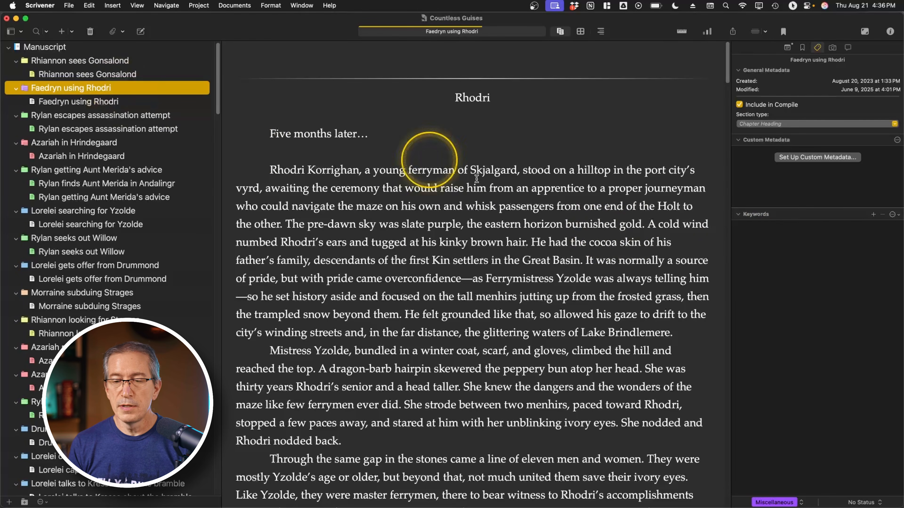
click(892, 214)
mouse_move(836, 229)
click(782, 259)
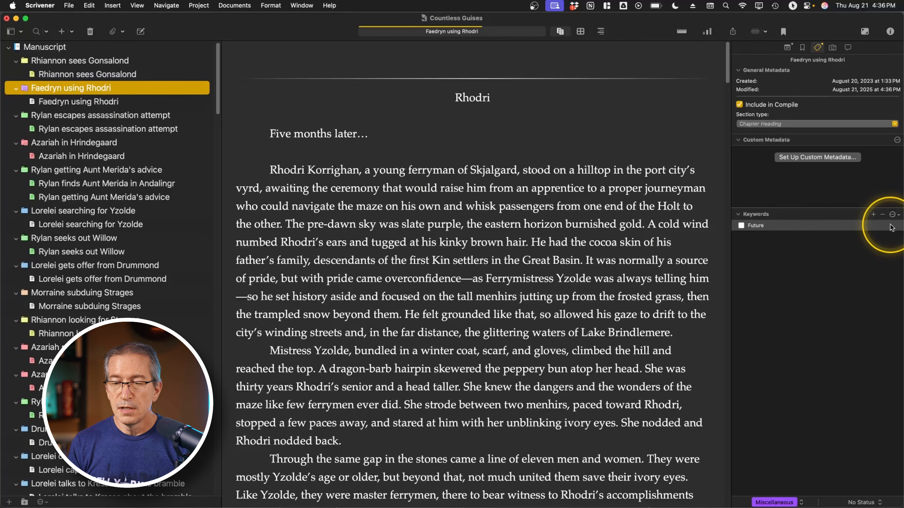
click(892, 214)
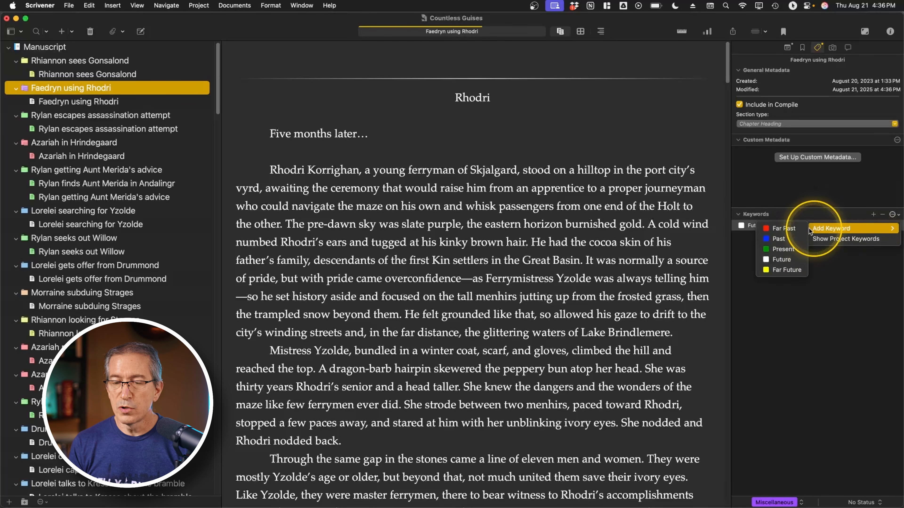
click(784, 229)
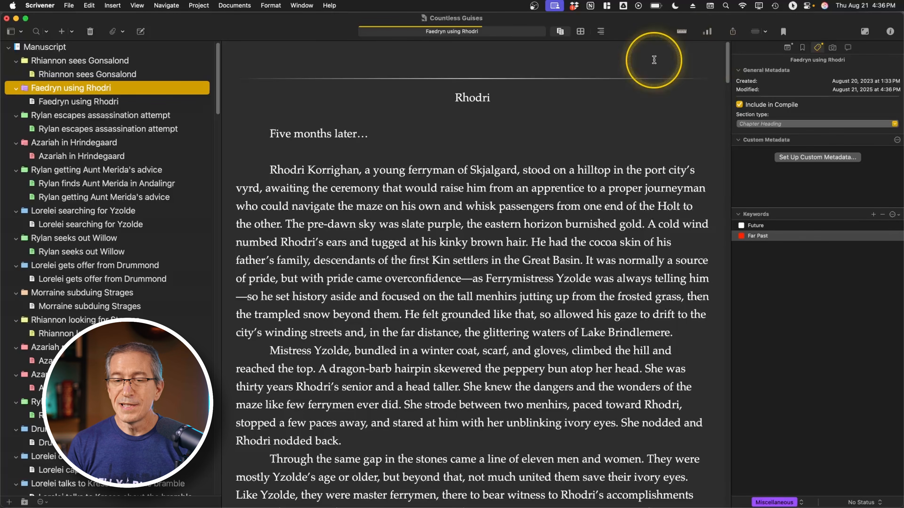
- Show the Rhiannon sees Gonsalond and Faedryn using Rhodri folders with their scenes in the outliner, and hide the inspector
click(601, 32)
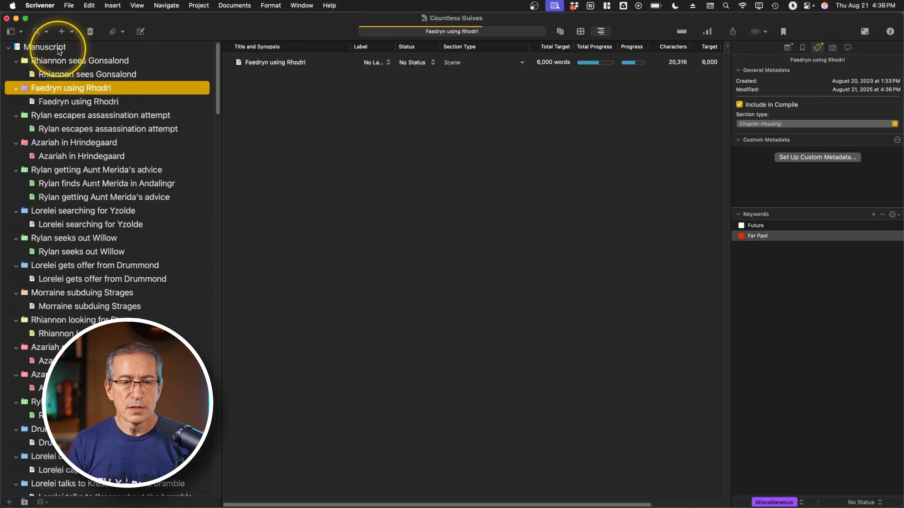
click(58, 50)
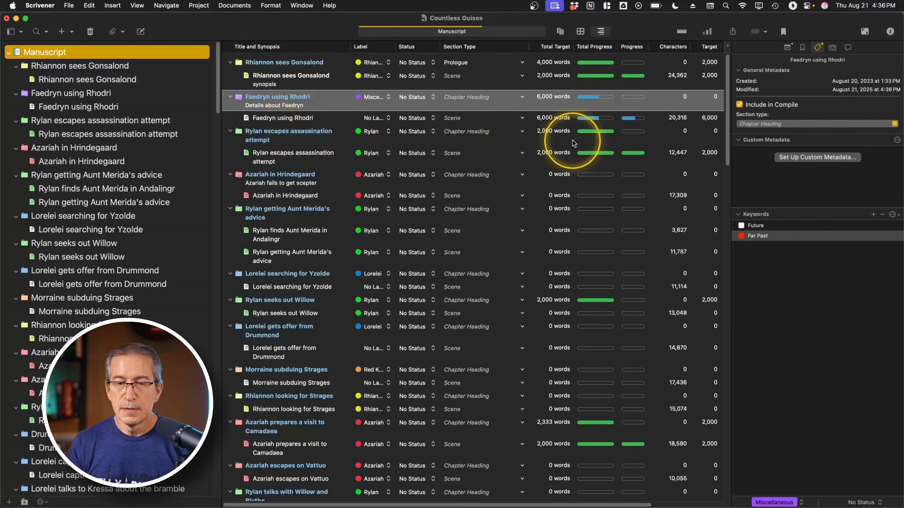
click(85, 65)
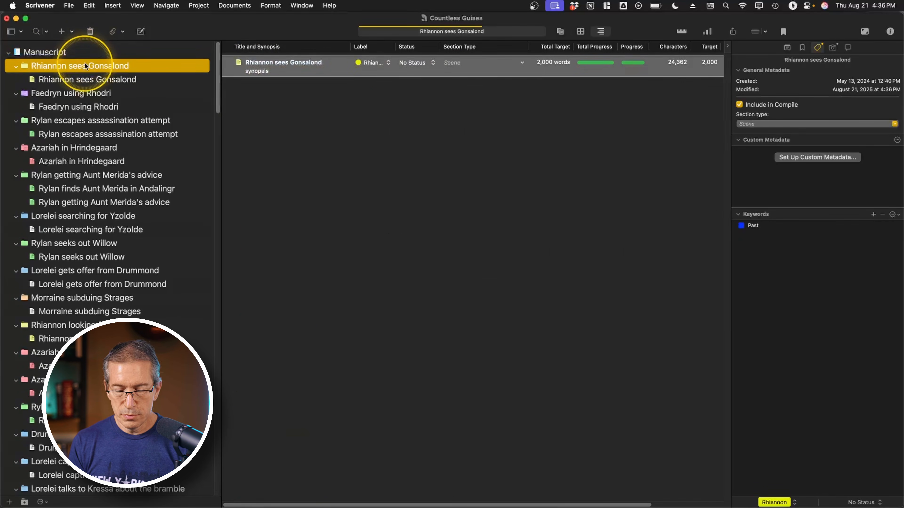
drag(84, 62, 73, 106)
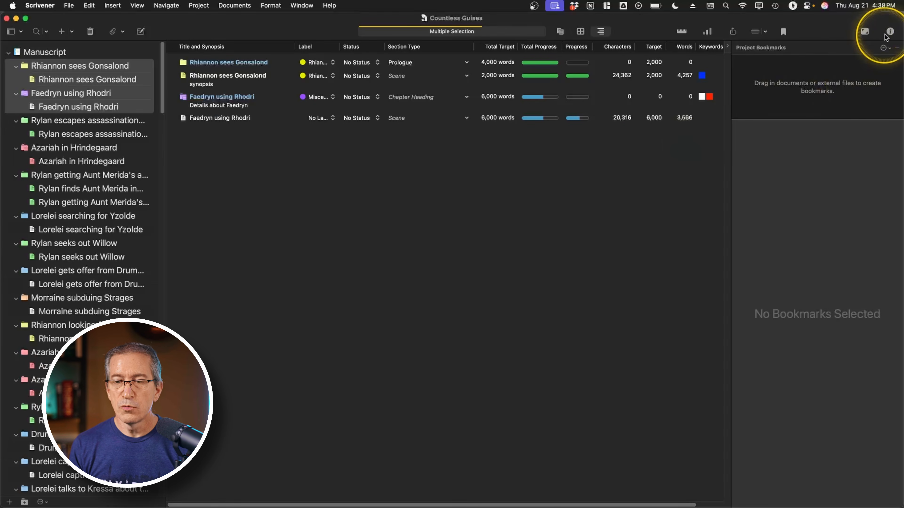
click(892, 34)
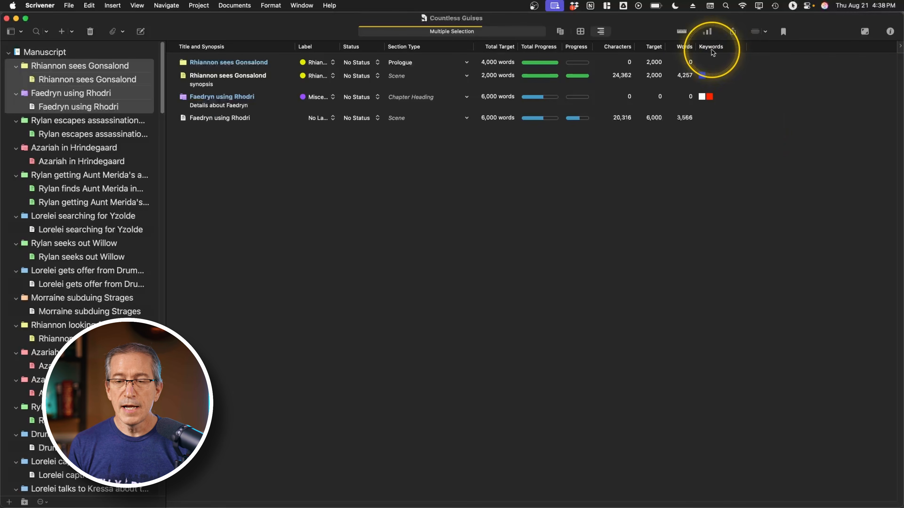
- Switch the outliner's Keywords column from color chips to keyword names and back to color chips
right_click(762, 50)
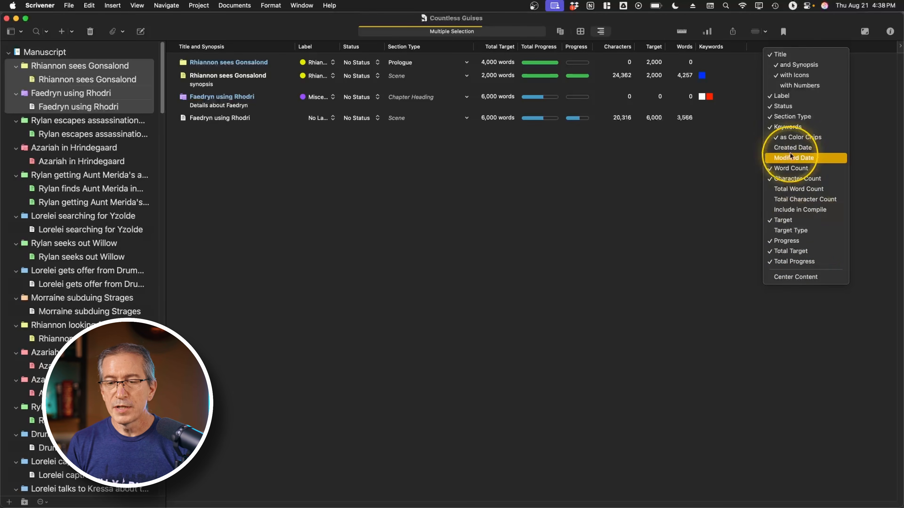
click(797, 137)
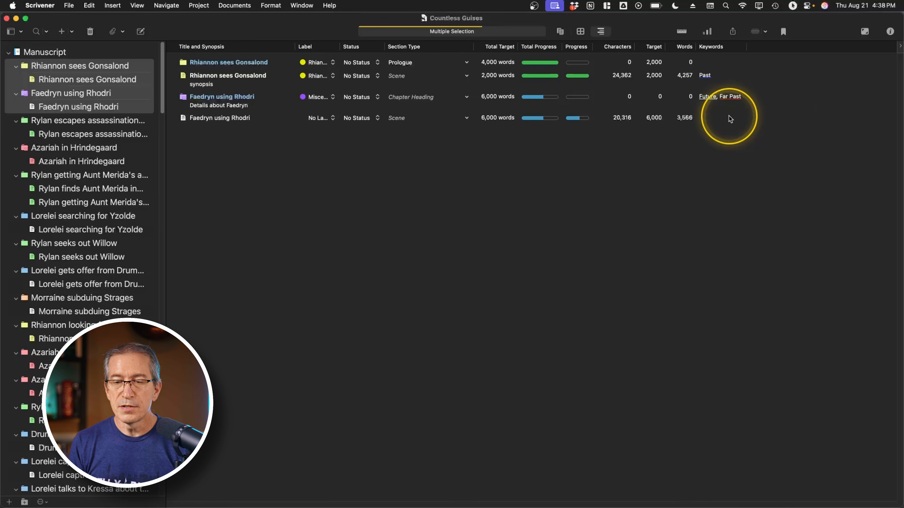
right_click(724, 49)
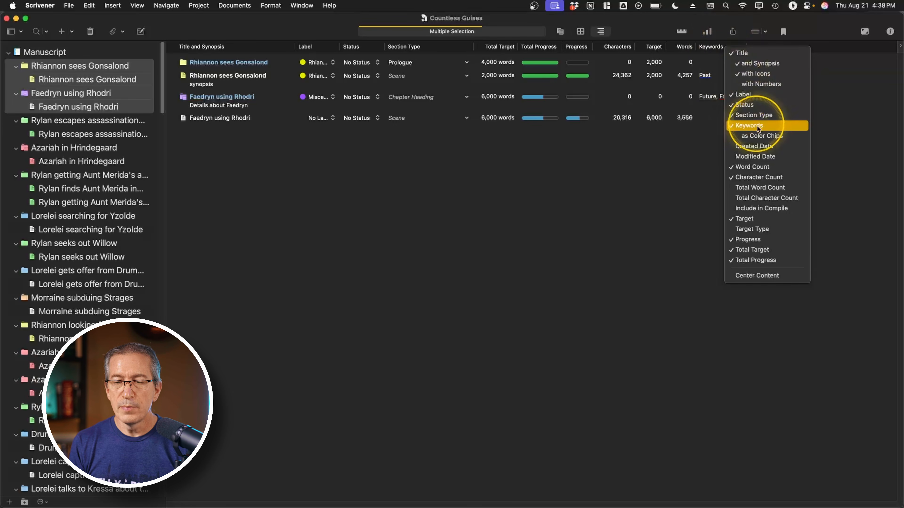
click(763, 139)
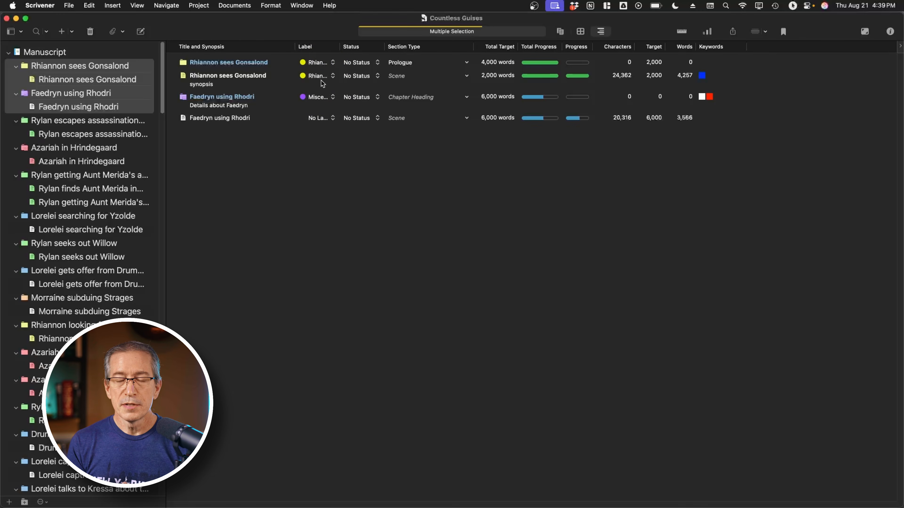
- Review the label choices for the Rhiannon sees Gonsalond folder without changing its label
click(322, 63)
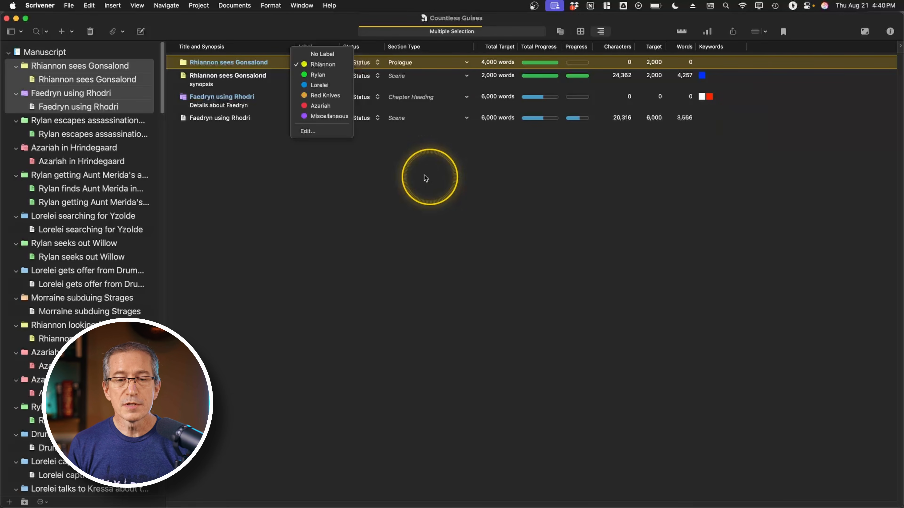
click(511, 213)
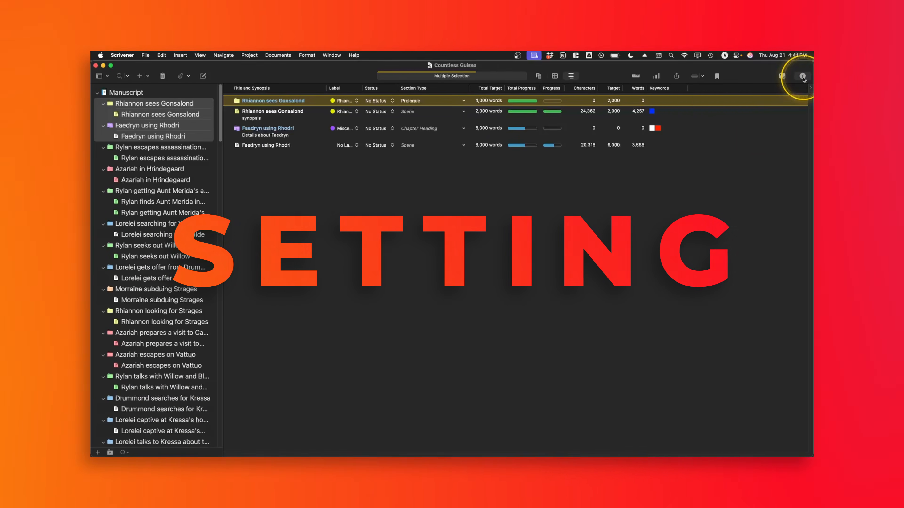
- Show the inspector again and add a custom metadata field titled "Setting" in the project settings
click(803, 77)
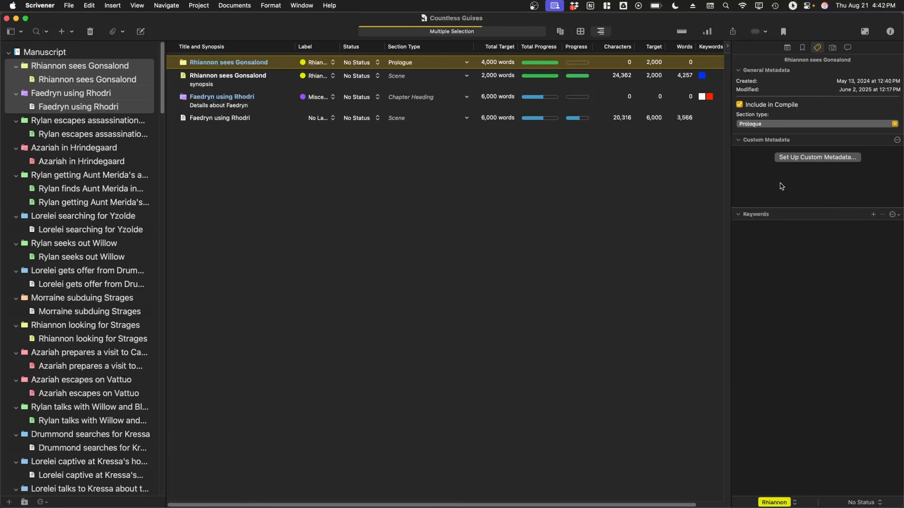
click(818, 157)
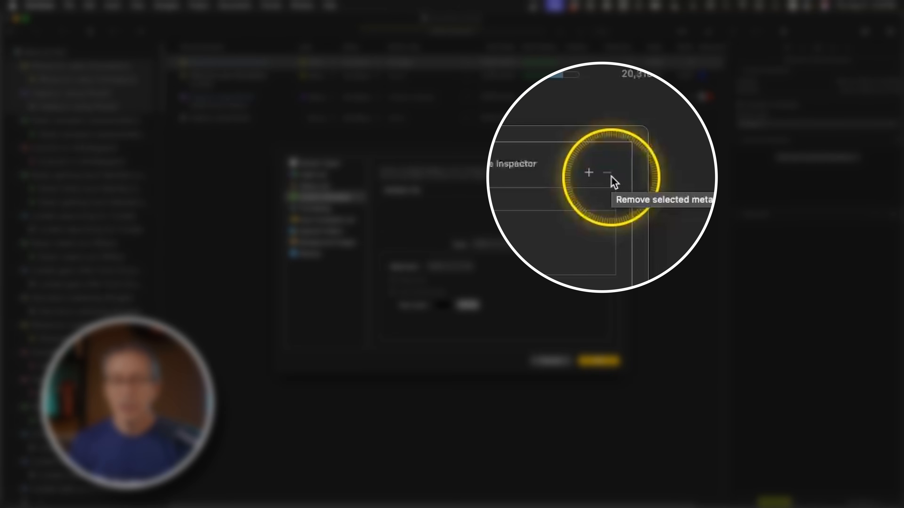
click(594, 174)
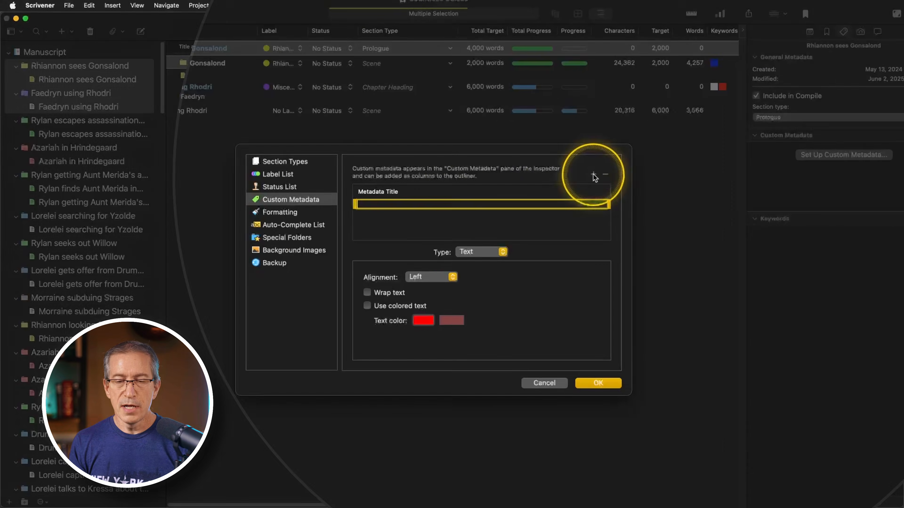
text(Setting)
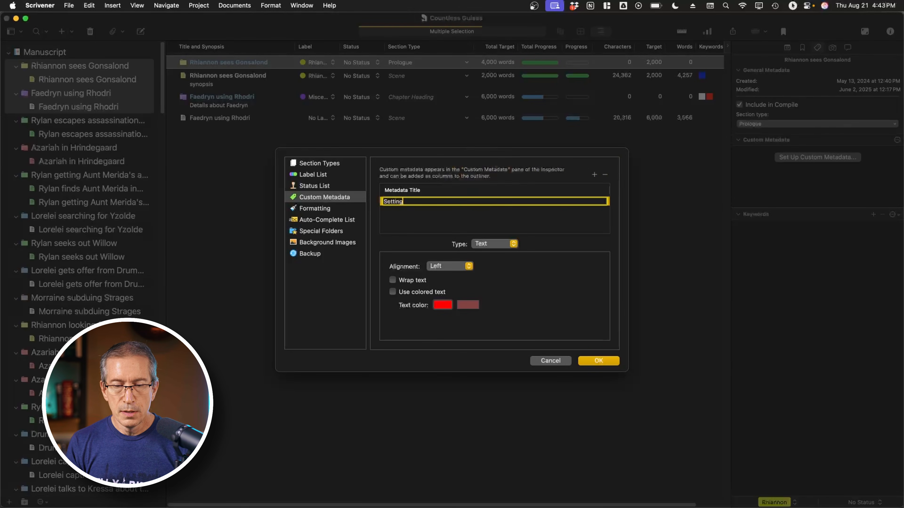
key(Return)
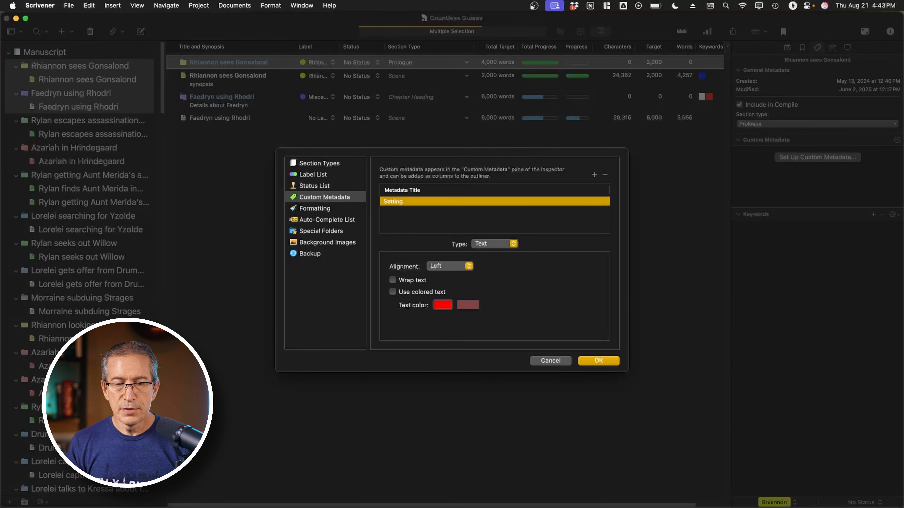
- Review the type, alignment and colored text options for the Setting field, keep it as left-aligned uncolored text, and save the project settings
click(500, 244)
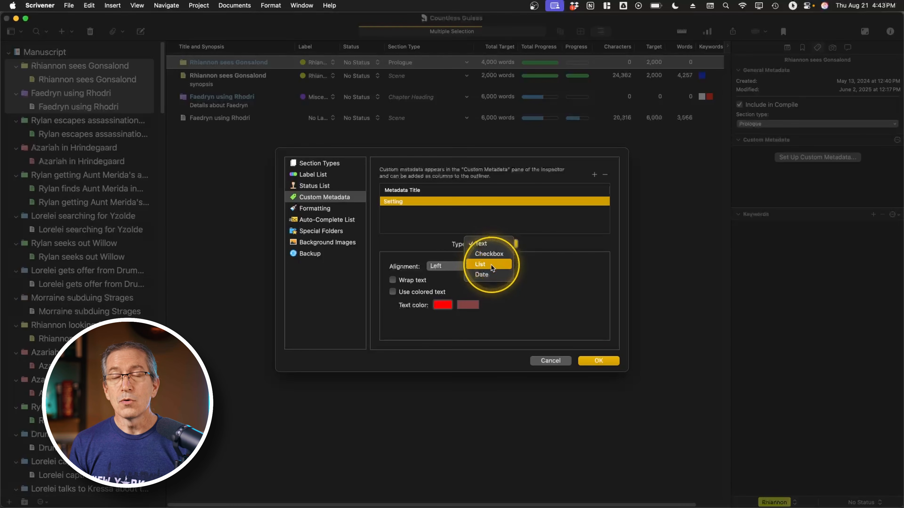
click(486, 244)
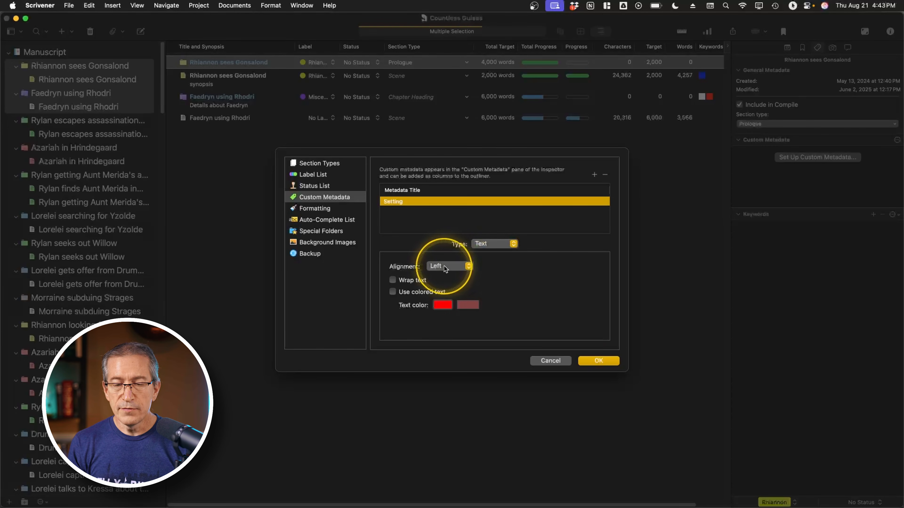
click(455, 265)
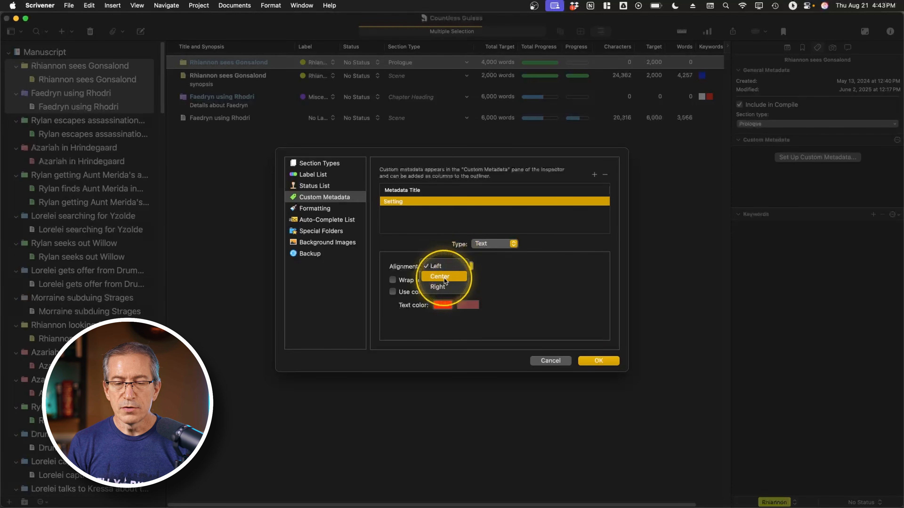
click(516, 277)
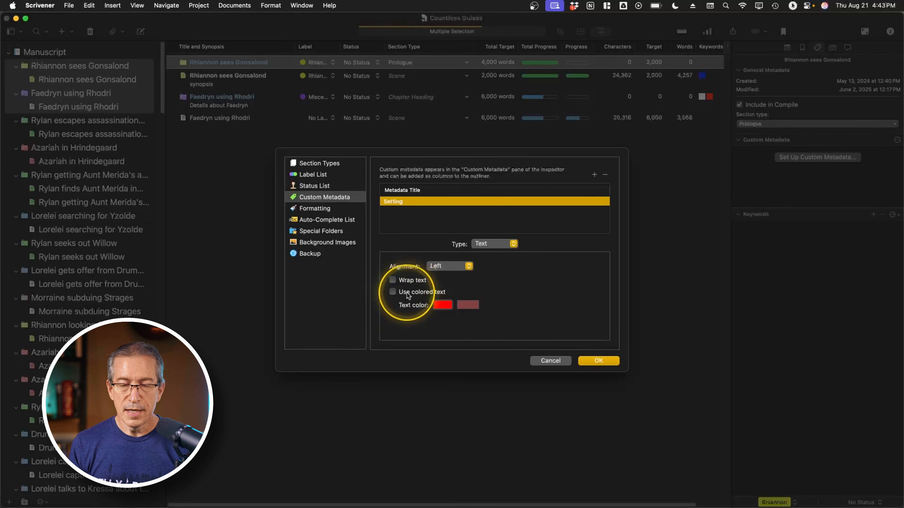
click(394, 292)
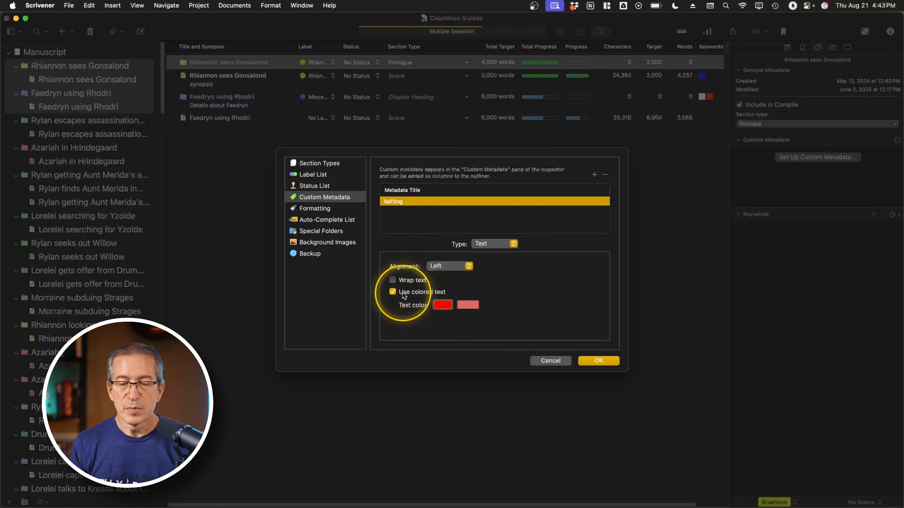
click(402, 294)
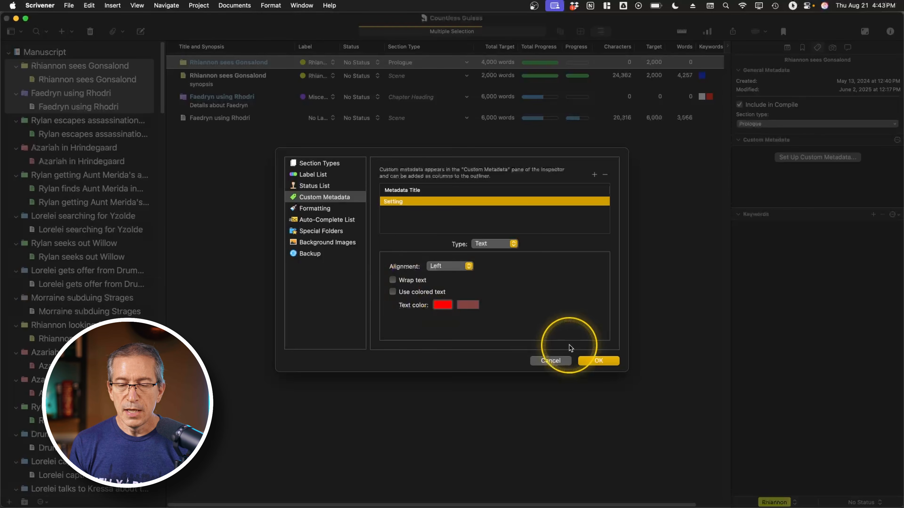
click(598, 361)
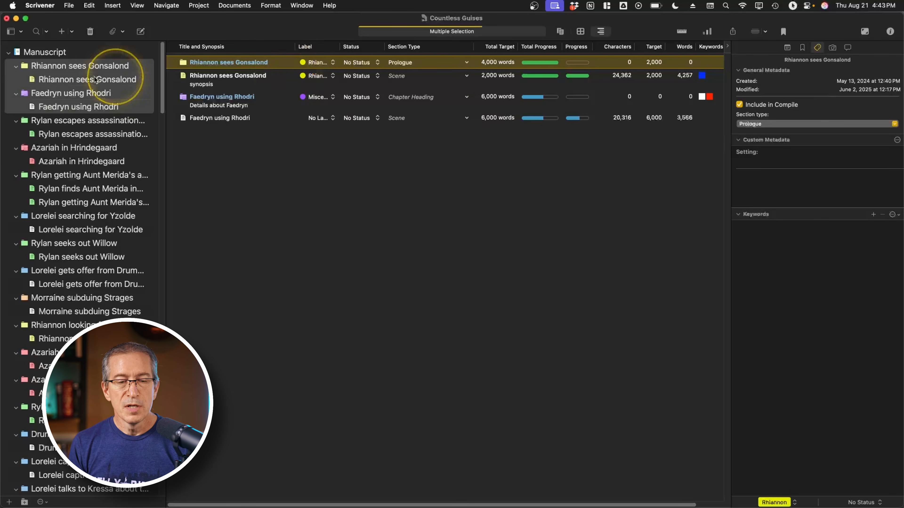
- Check the Setting field on a few other documents and enter "Gonsalond" as the setting of the Rhiannon sees Gonsalond scene
click(82, 135)
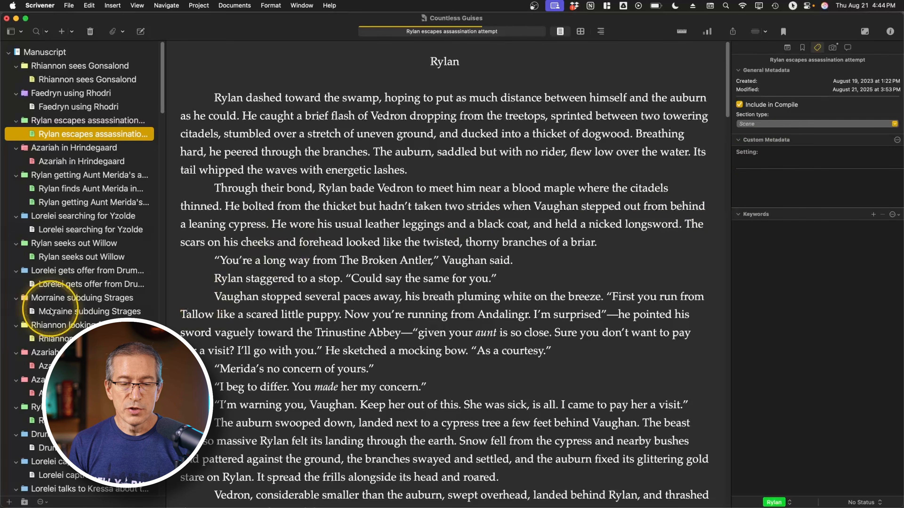
click(74, 311)
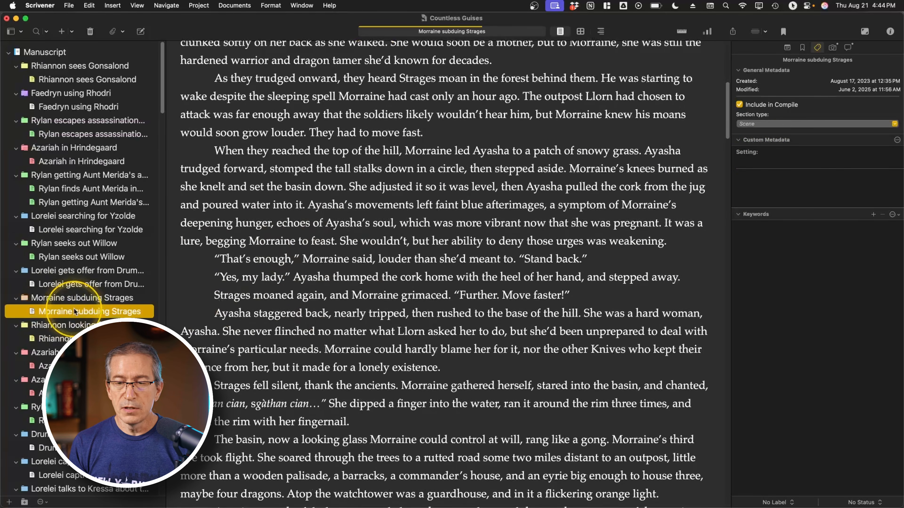
click(71, 325)
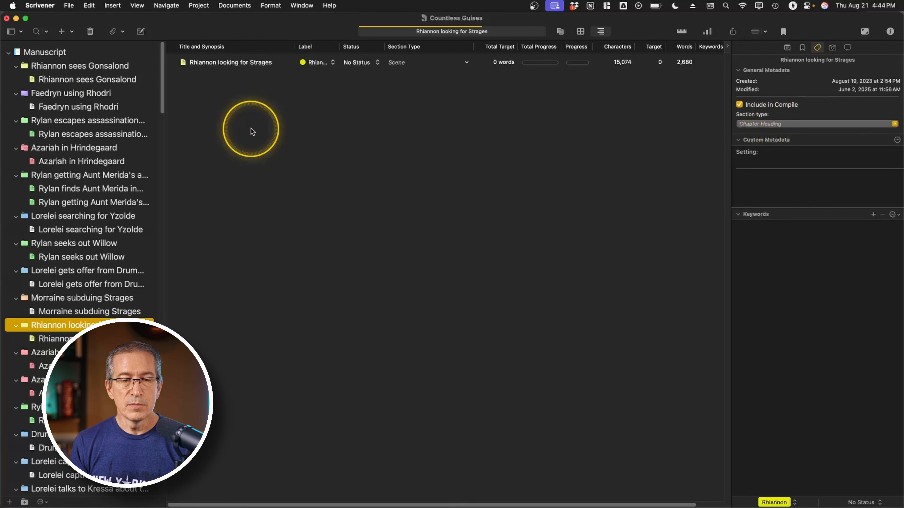
click(82, 79)
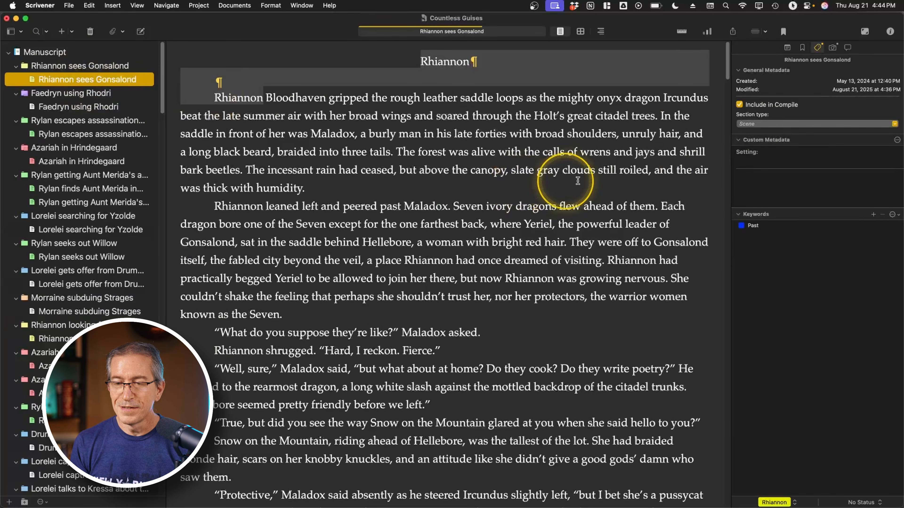
click(760, 163)
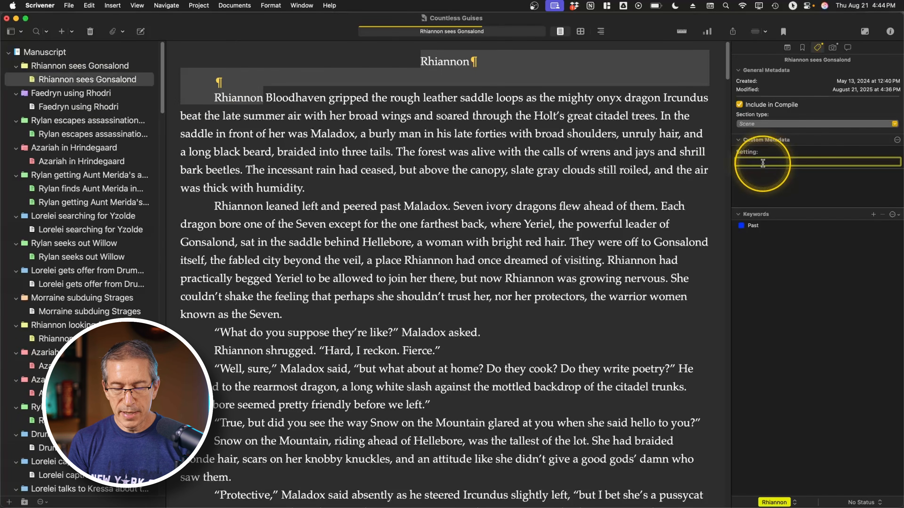
text(Gonsalond)
click(788, 194)
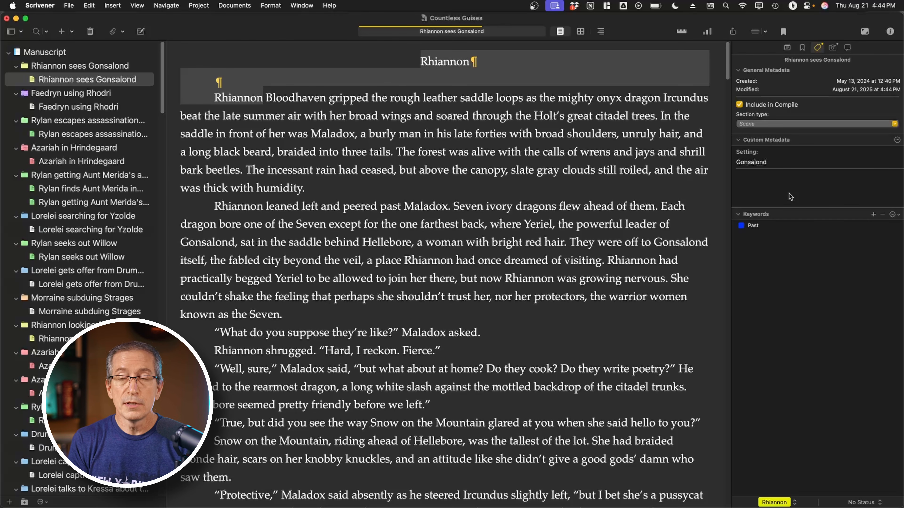
click(560, 163)
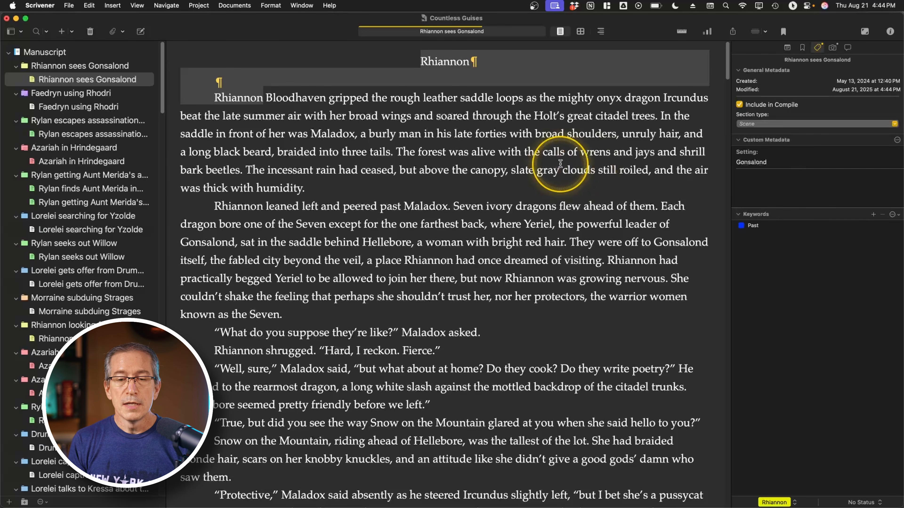
click(480, 173)
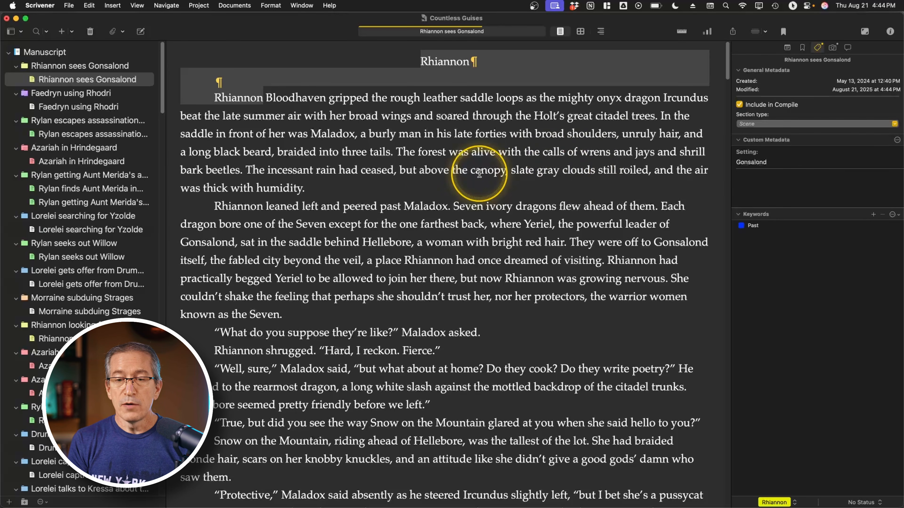
- Show the Rhiannon sees Gonsalond and Faedryn using Rhodri folders with their scenes in the outliner, hide the inspector, and add the Setting column
click(602, 33)
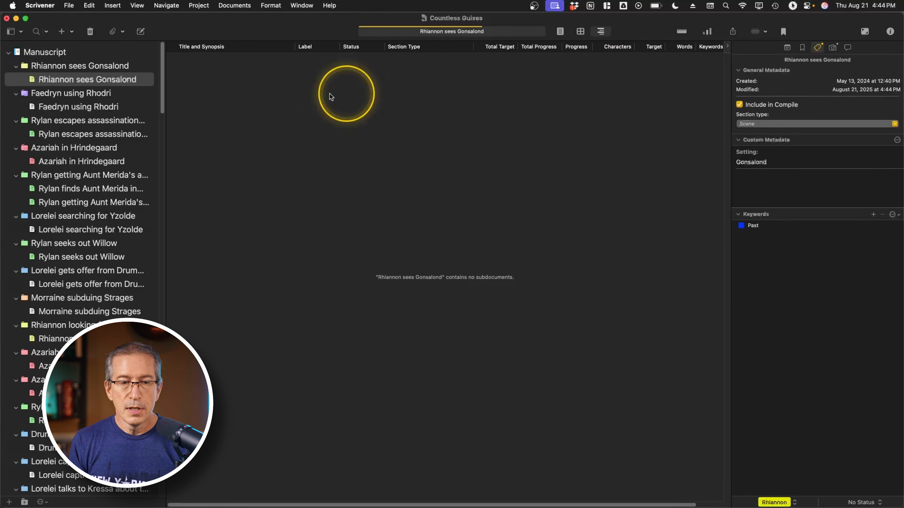
click(71, 65)
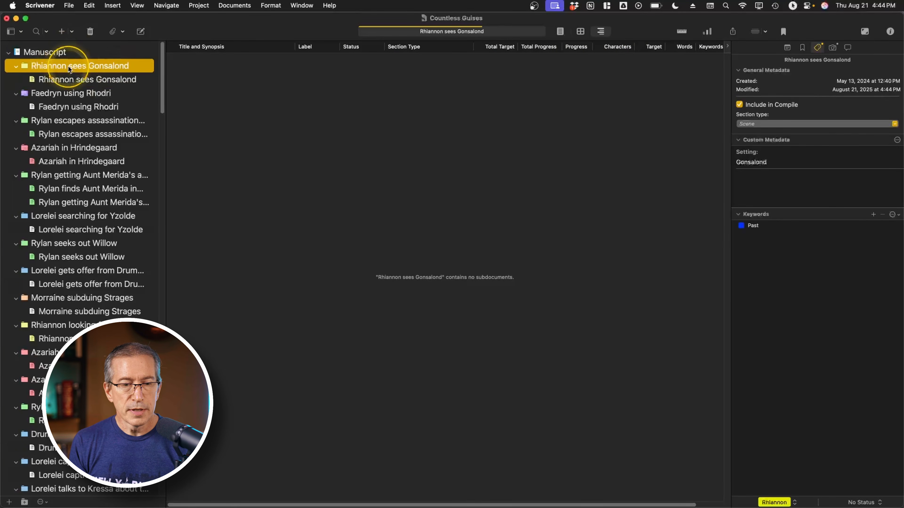
shift+click(73, 106)
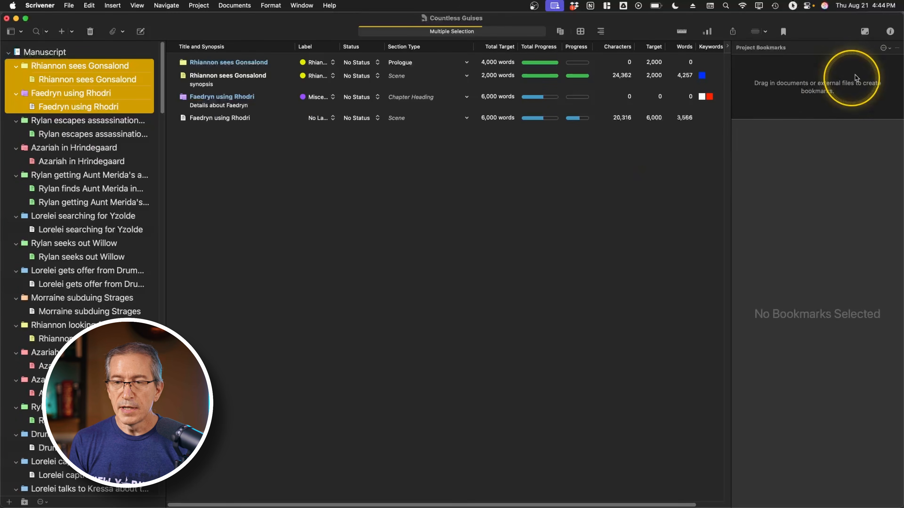
click(888, 32)
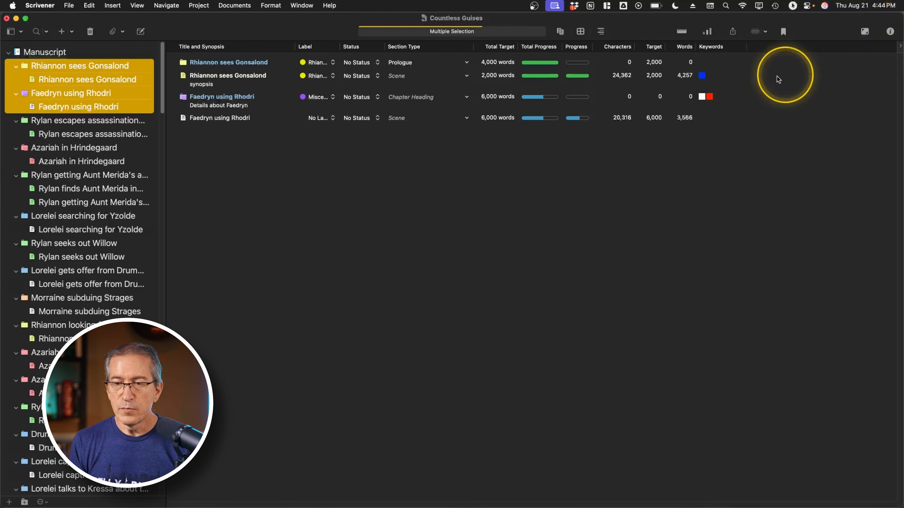
right_click(757, 47)
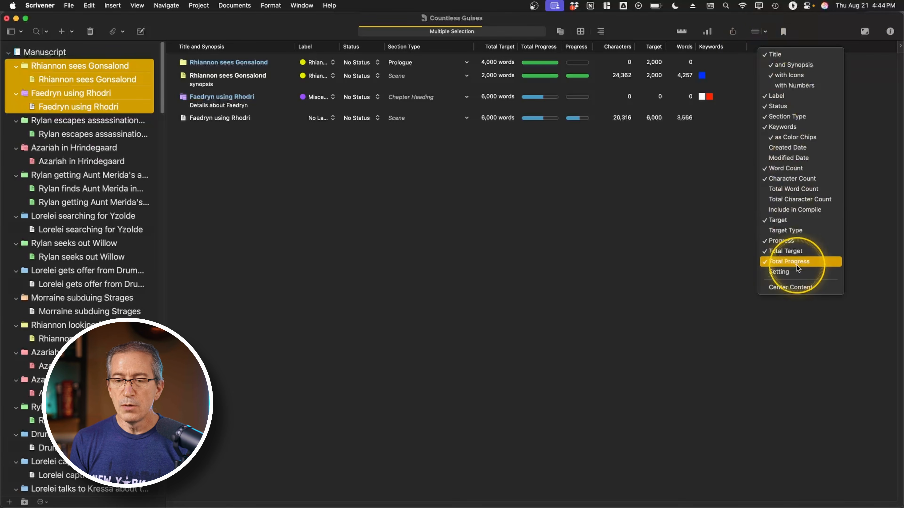
click(776, 271)
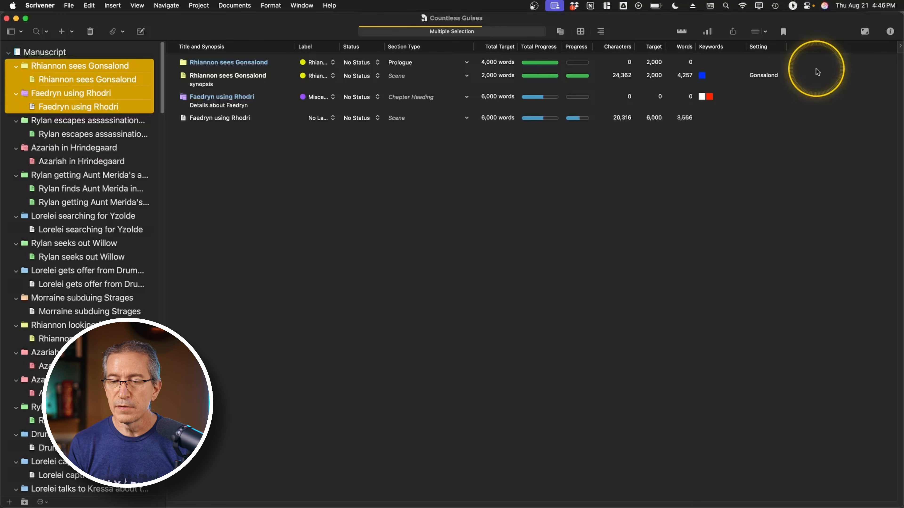
- Show the inspector again and add a custom metadata field titled "Timeline" with the List type in the project settings
click(891, 31)
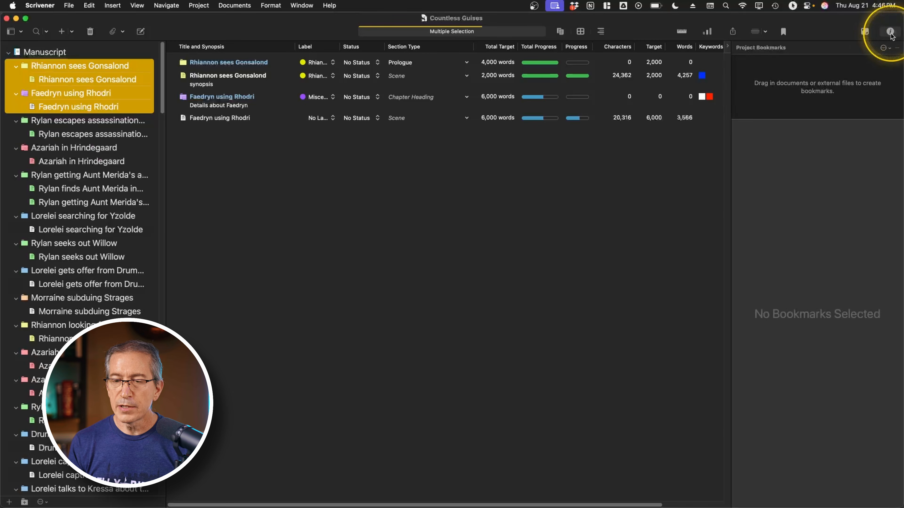
click(103, 80)
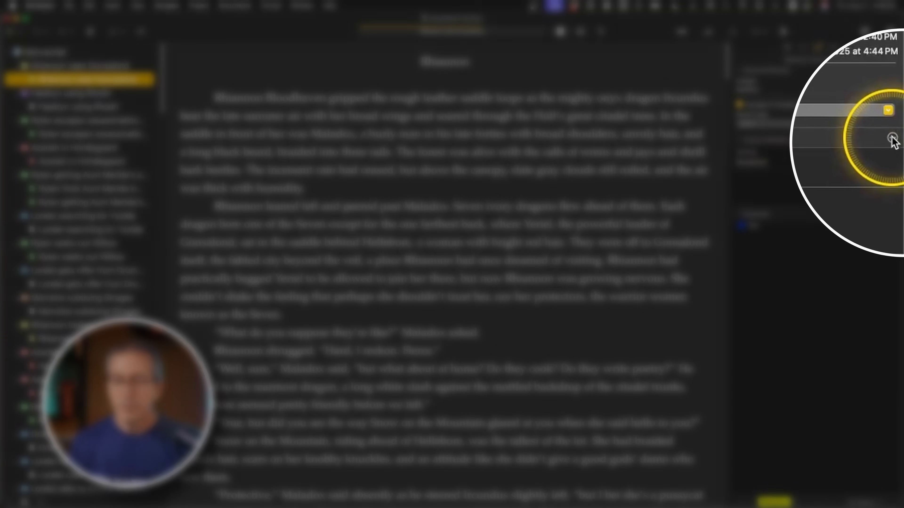
click(895, 139)
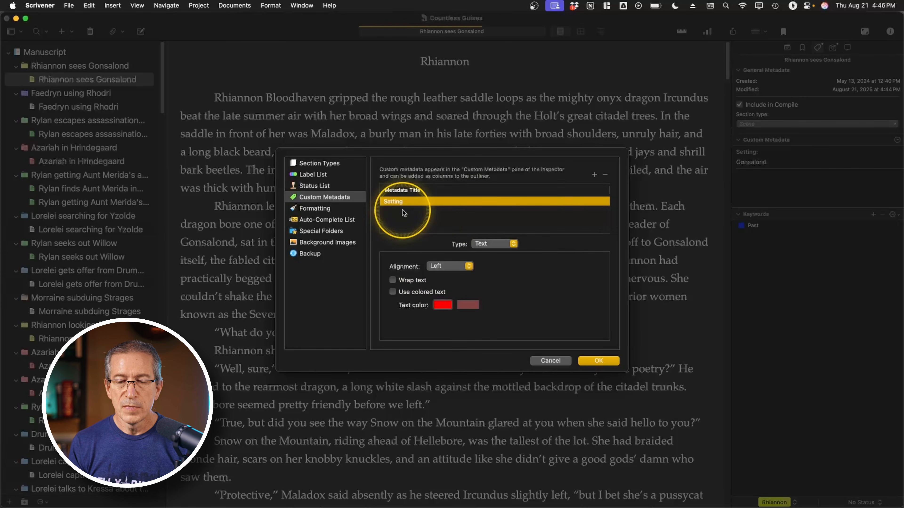
click(594, 175)
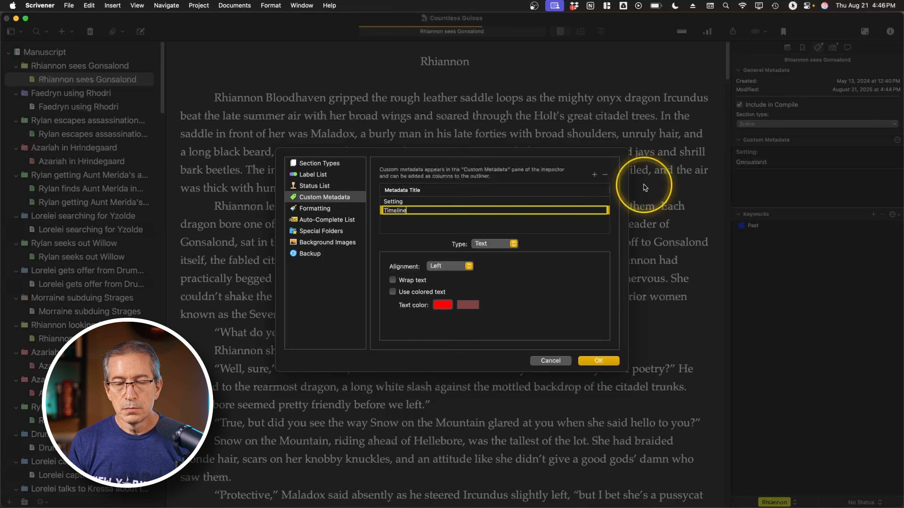
key(Return)
click(501, 245)
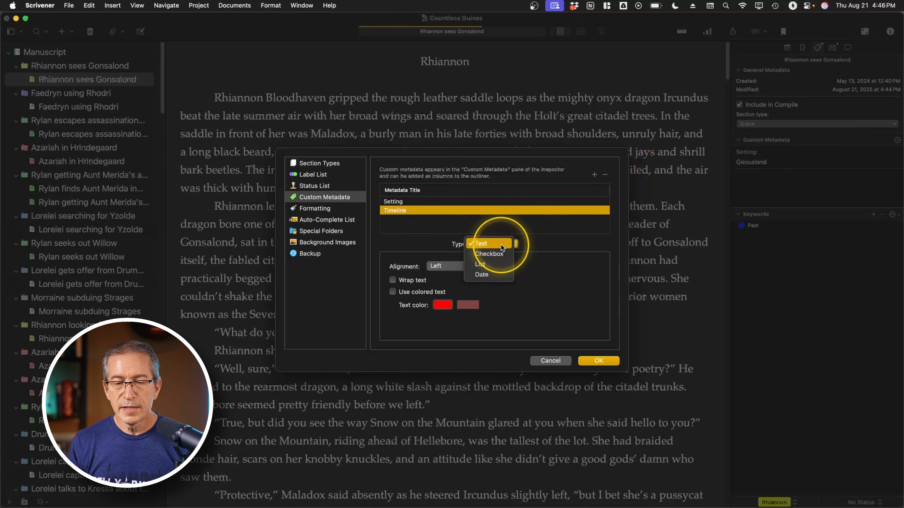
click(492, 264)
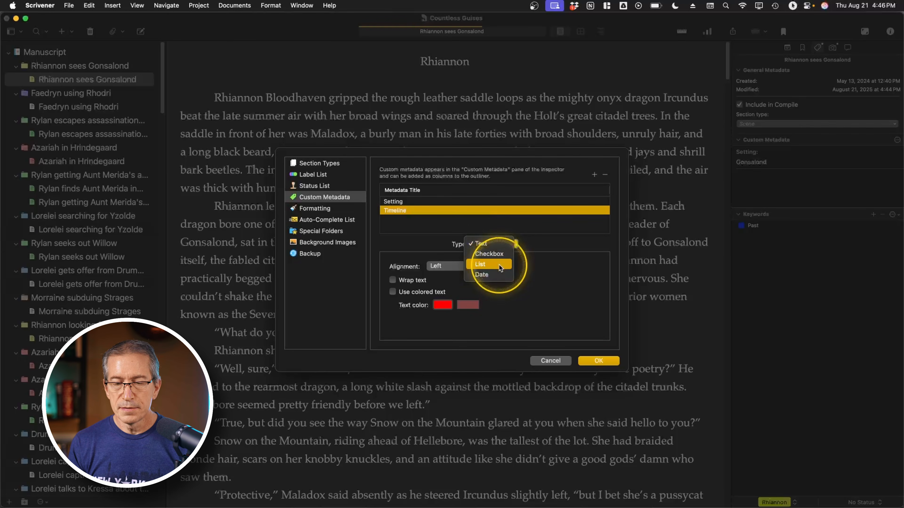
click(494, 243)
click(493, 244)
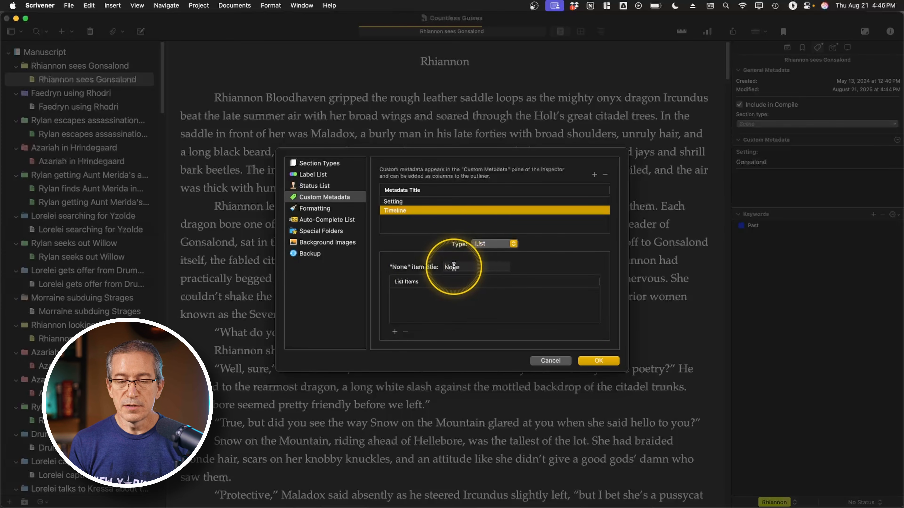
- Add the list items Past, Present and Future to the Timeline field and save the project settings
click(395, 331)
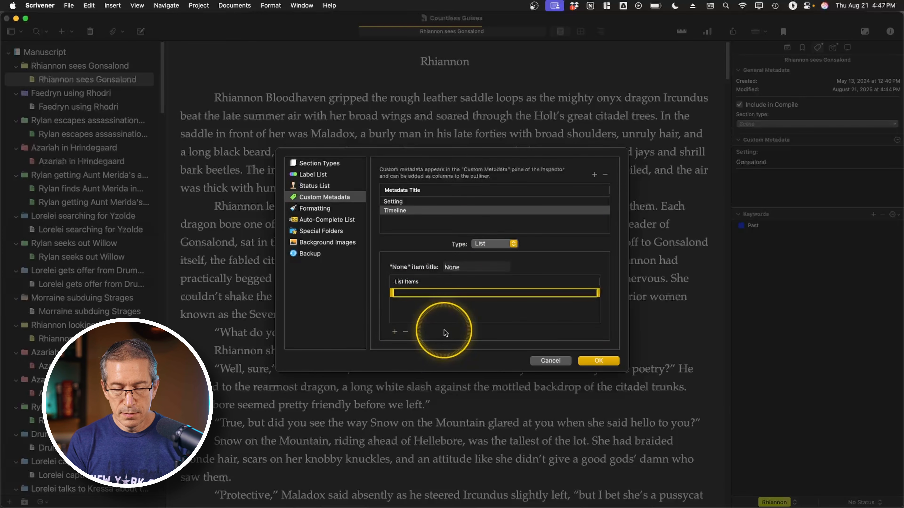
text(Past)
click(394, 332)
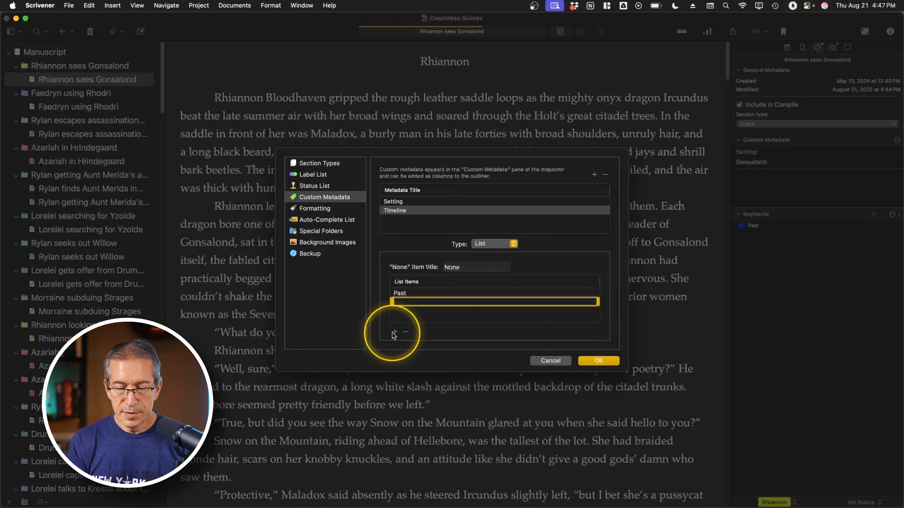
text(Present)
click(394, 331)
text(Future)
key(Return)
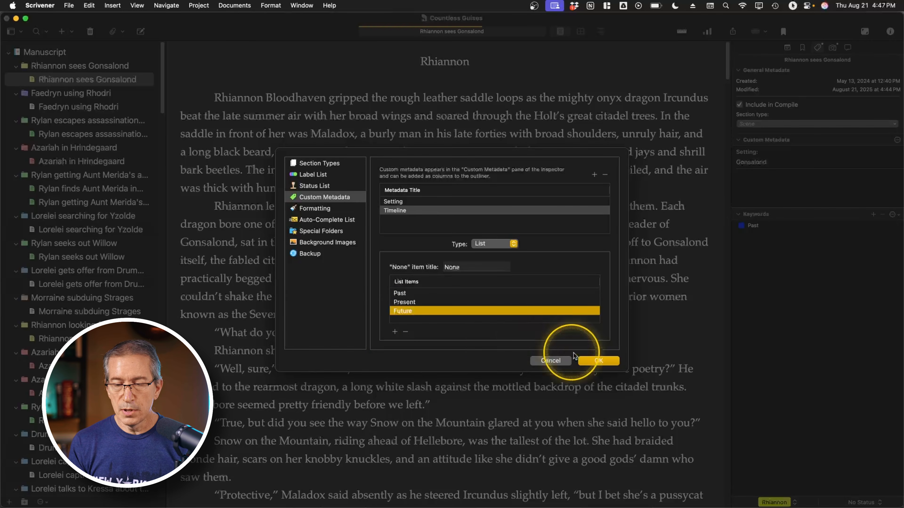
click(591, 361)
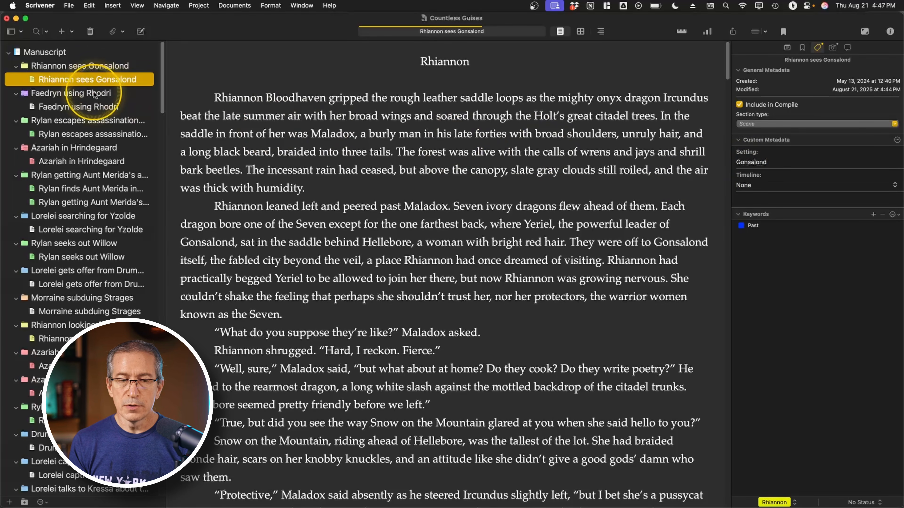
- Set the Timeline metadata of the Faedryn using Rhodri scene to Past
click(105, 107)
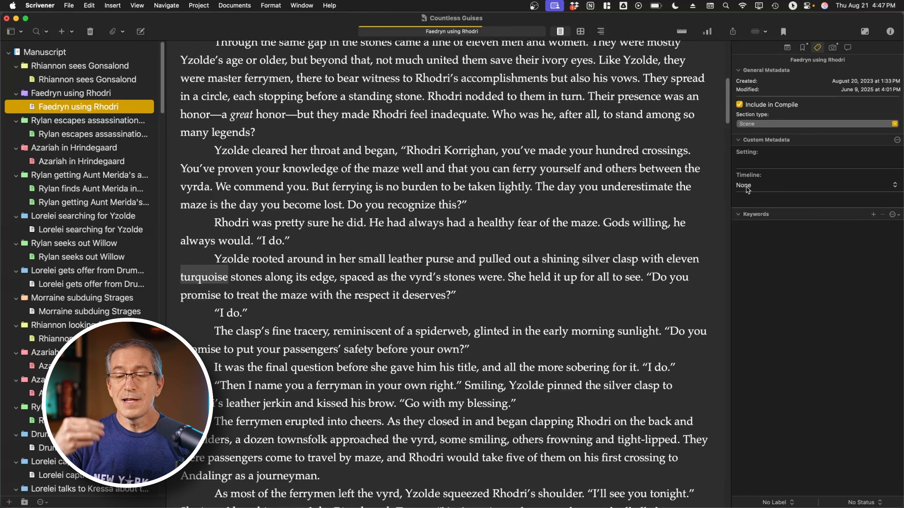
click(771, 188)
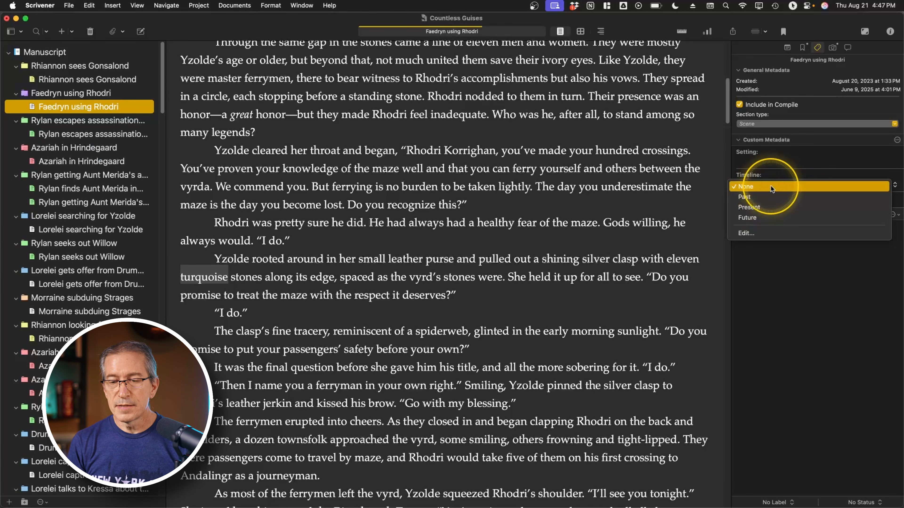
click(751, 197)
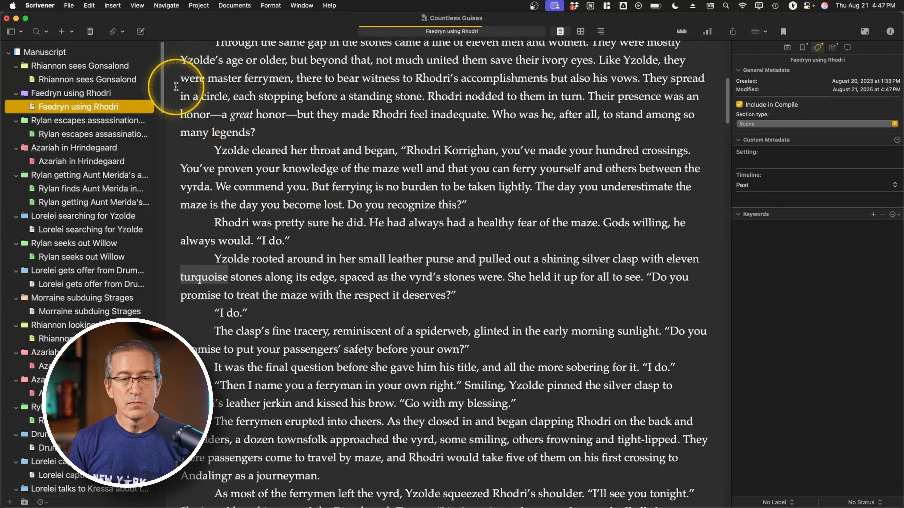
- Set the Timeline metadata of the Rhiannon sees Gonsalond scene to Present and of the Rylan escapes assassination attempt scene to Future
click(137, 80)
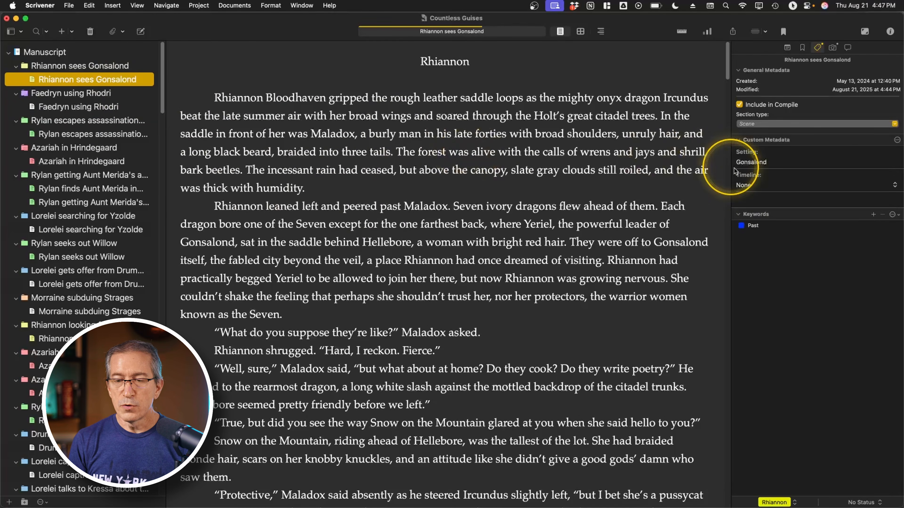
click(765, 186)
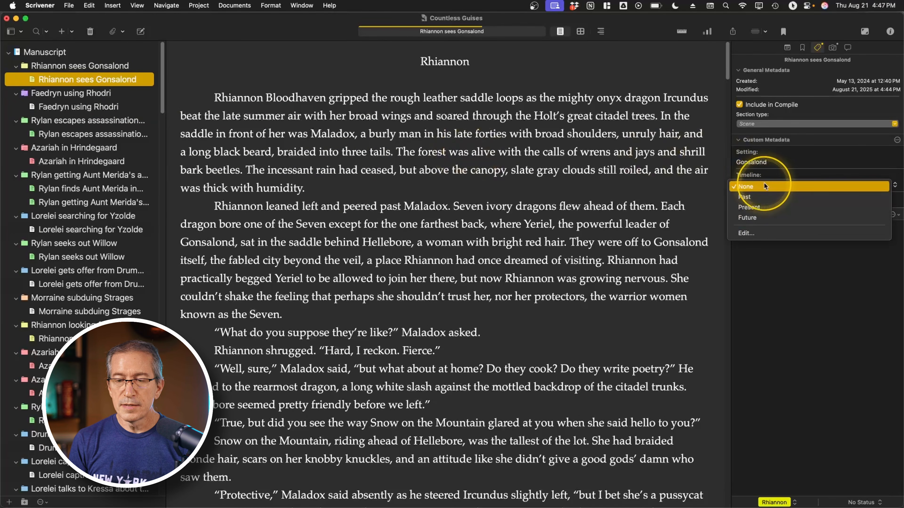
click(757, 207)
click(101, 135)
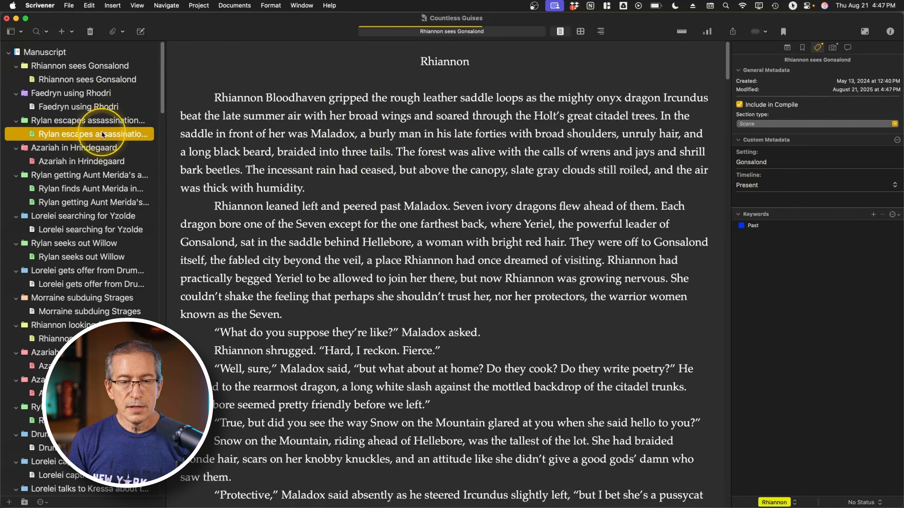
click(760, 185)
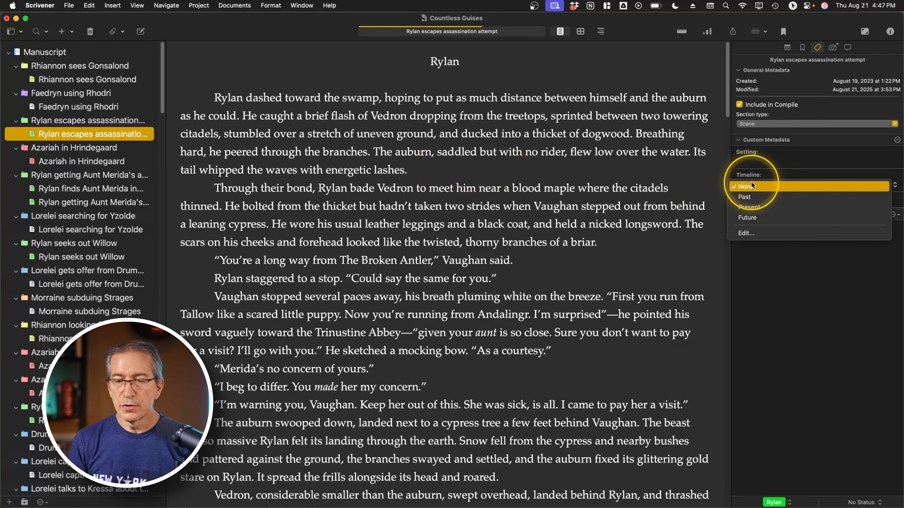
click(758, 223)
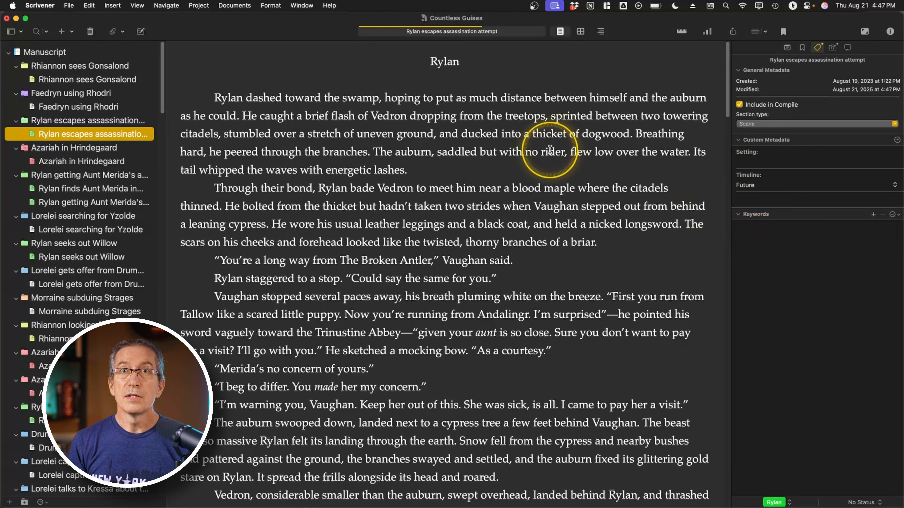
- Hide the inspector, add the Timeline column to the outliner, and list the first three chapter folders with their scenes
click(600, 32)
click(890, 31)
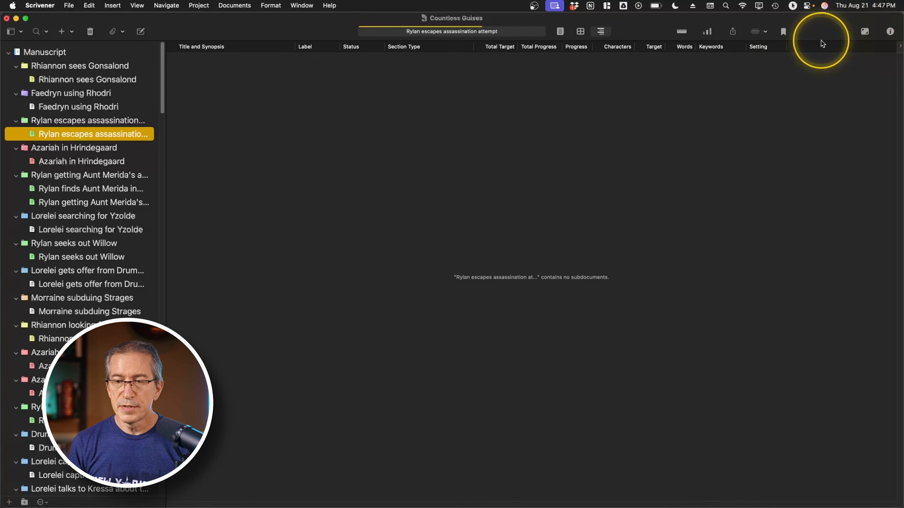
right_click(812, 49)
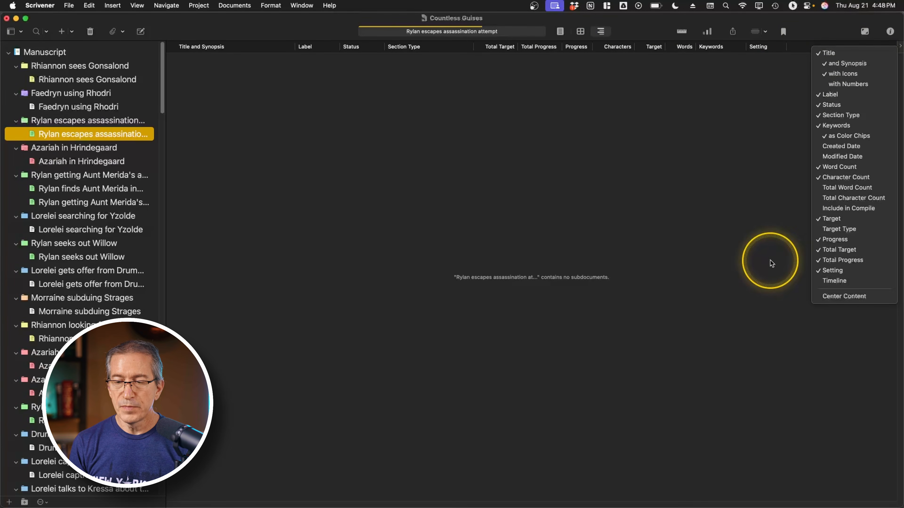
click(830, 282)
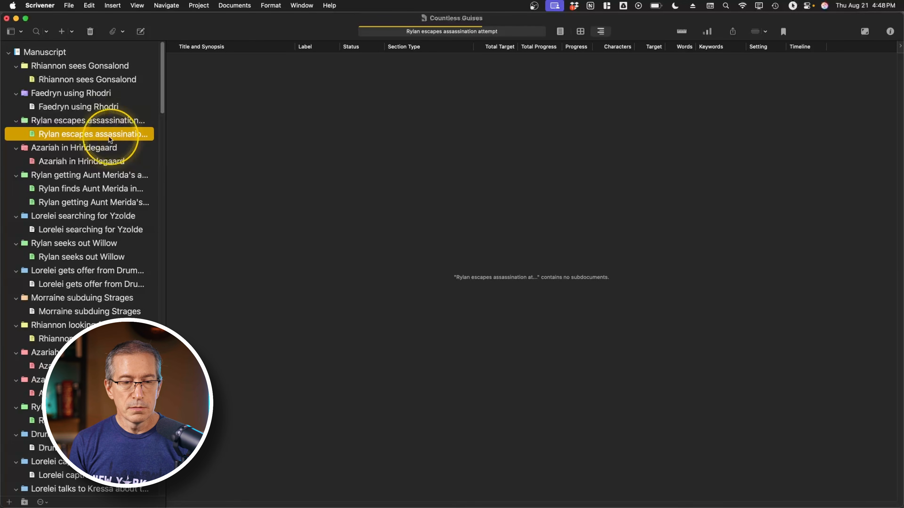
shift+click(70, 66)
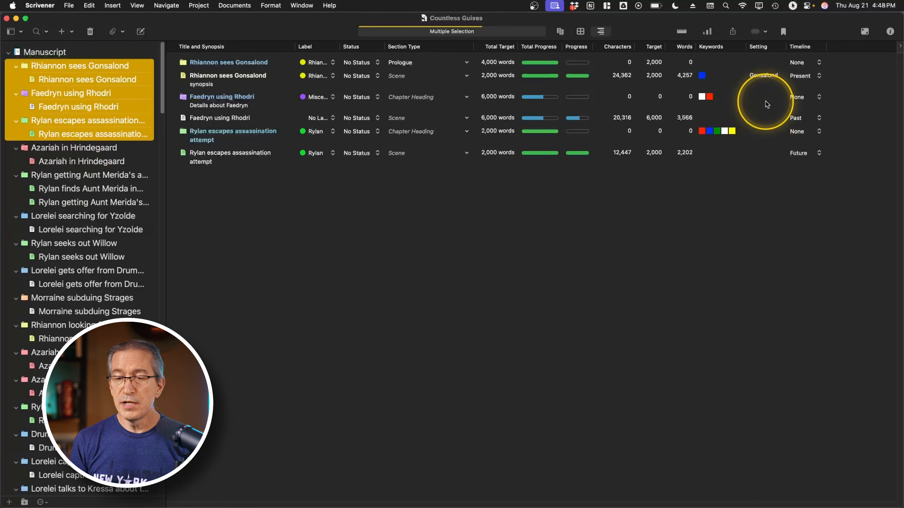
- Enter "Glaeyand" as the Setting of the Faedryn using Rhodri folder directly in the outliner
click(757, 100)
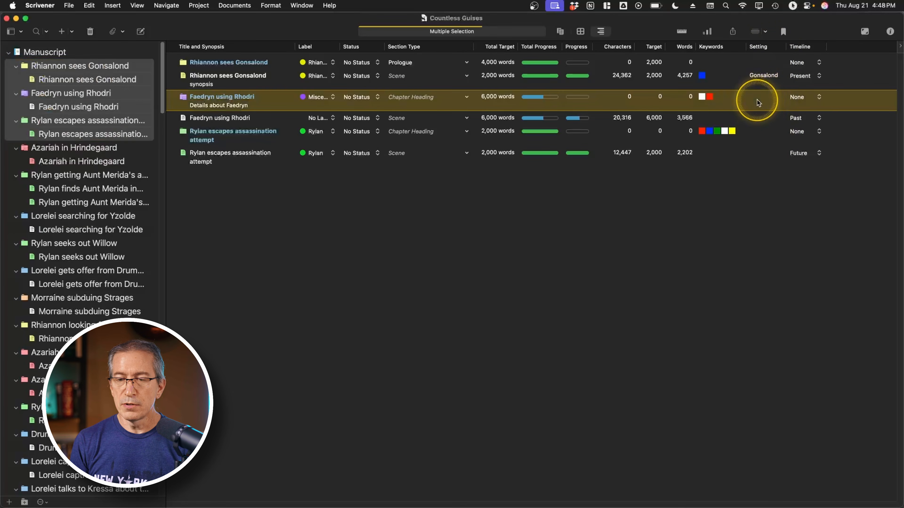
click(757, 99)
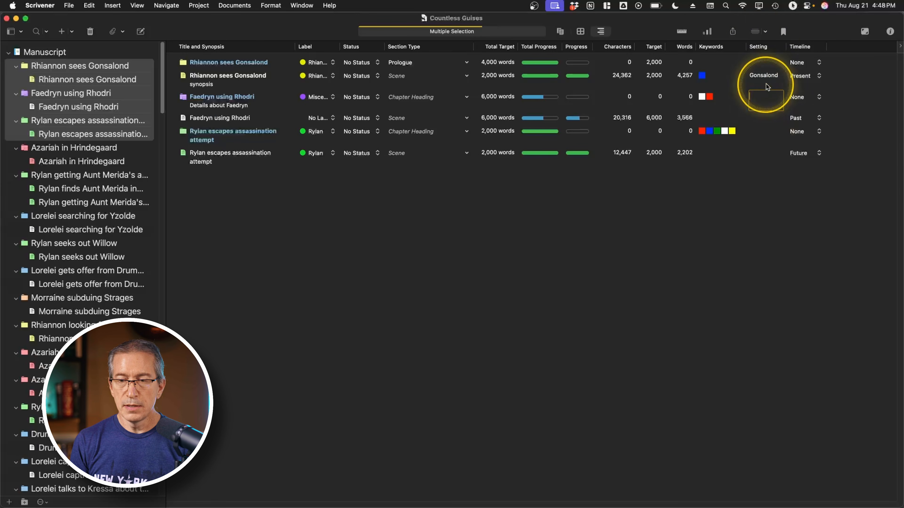
text(Gla)
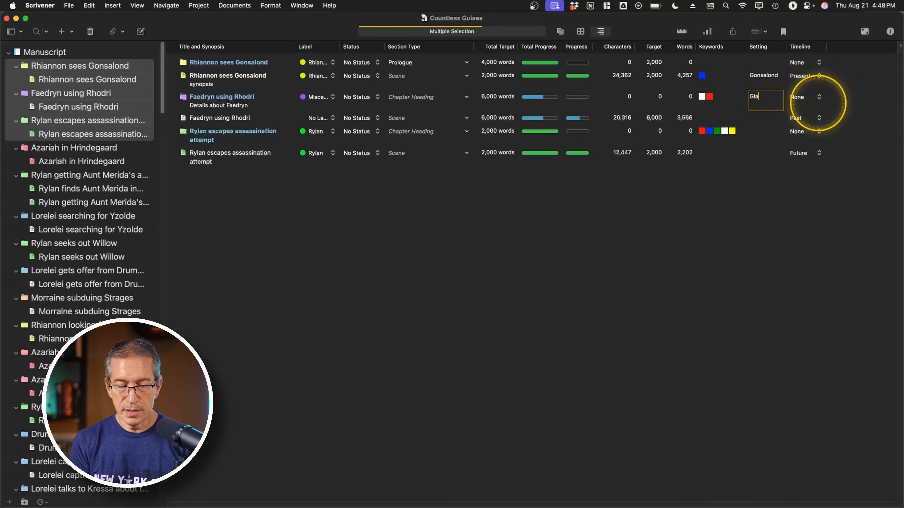
text(eyand)
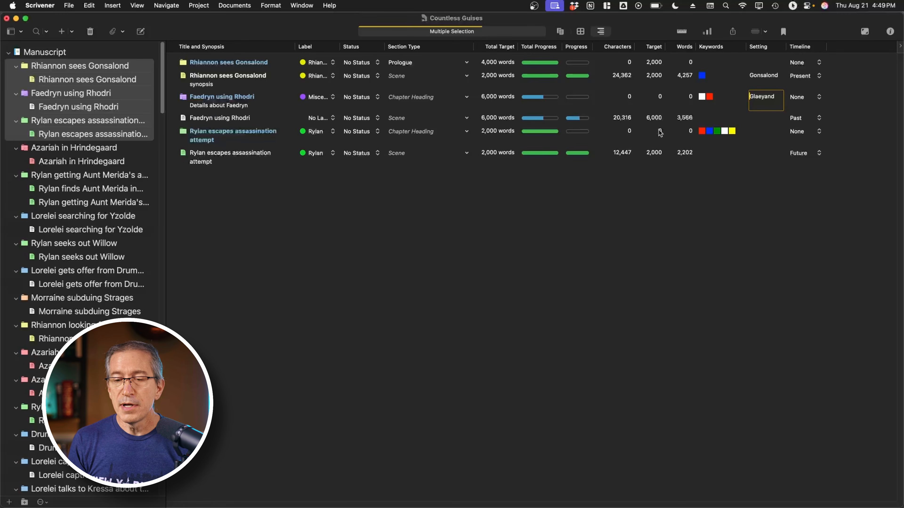
- Move up and down through the Setting cells of the neighbouring outliner rows
key(Down)
key(Up)
key(Up)
key(Up)
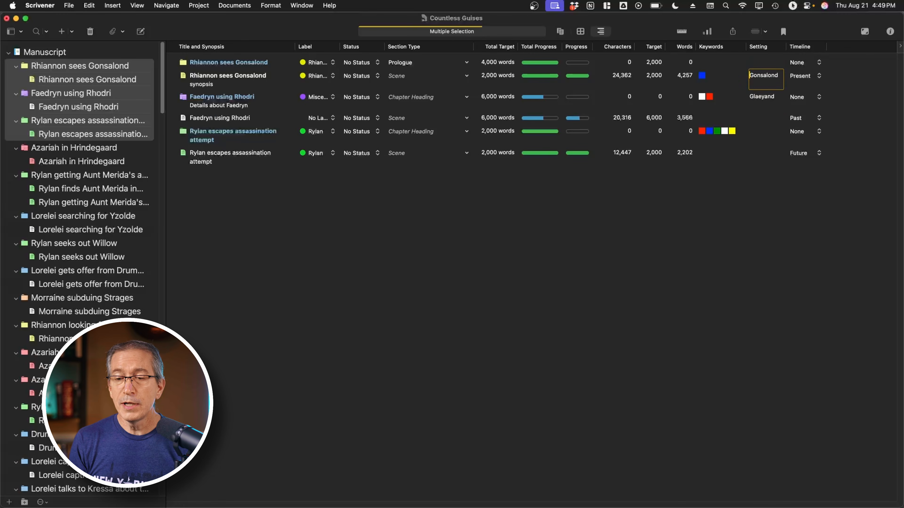
key(Down)
key(Down)
key(Down)
key(Down)
key(Up)
key(Up)
key(Up)
key(Down)
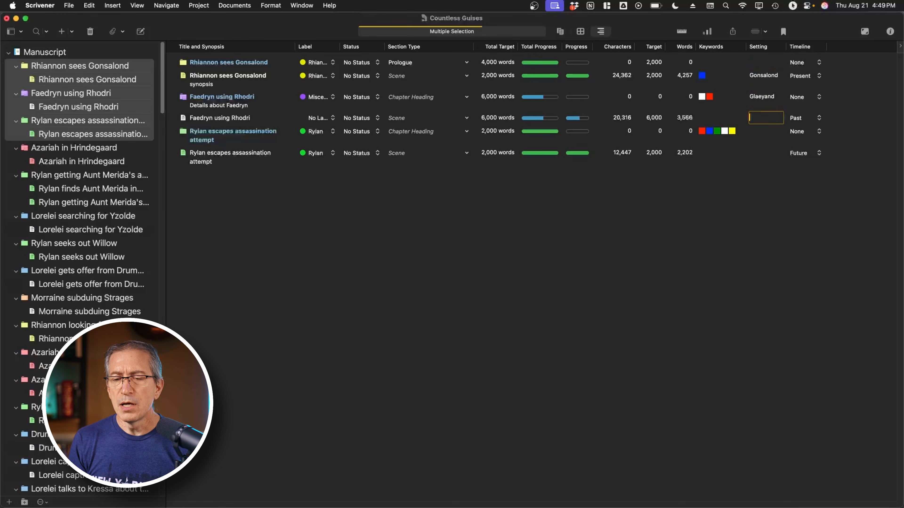
key(Up)
- Change the Timeline value of the Faedryn using Rhodri scene to Present in the outliner
click(773, 118)
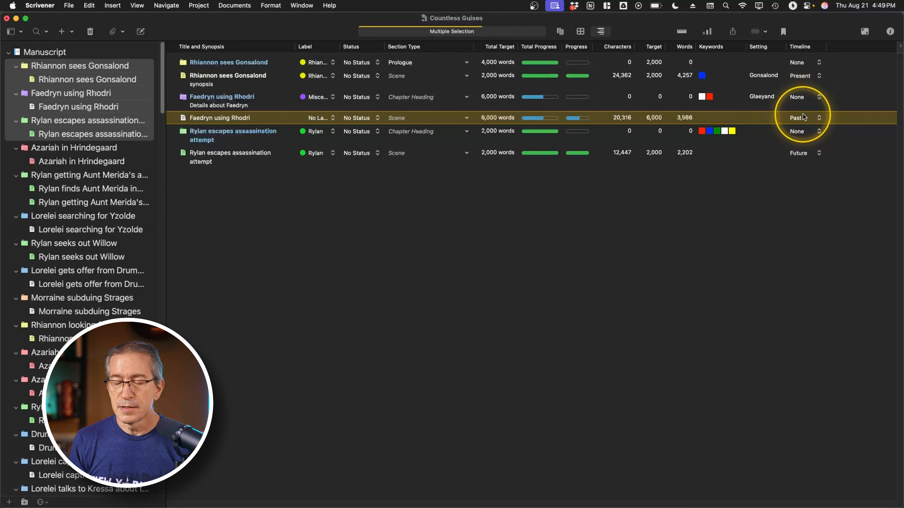
key(Down)
key(Down)
key(Up)
key(Up)
click(803, 122)
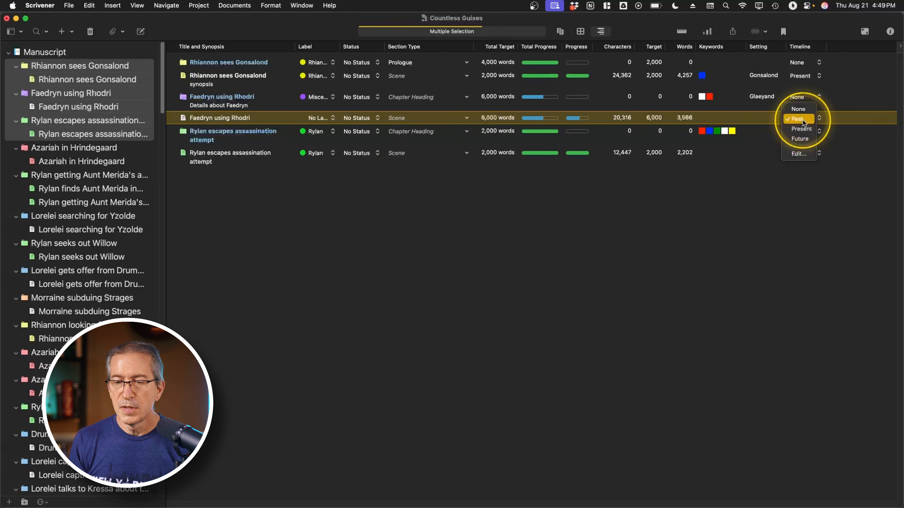
key(Down)
key(Down)
key(Up)
key(Up)
key(Down)
key(Down)
key(Up)
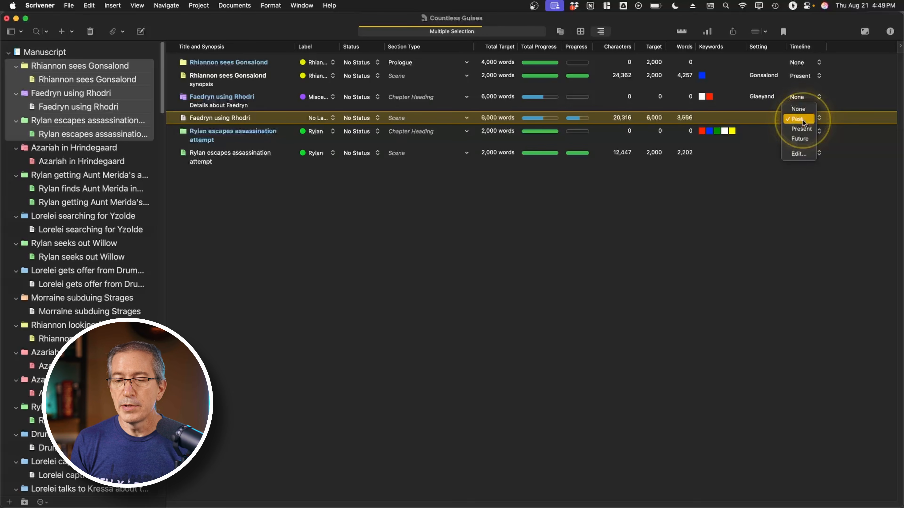
click(803, 123)
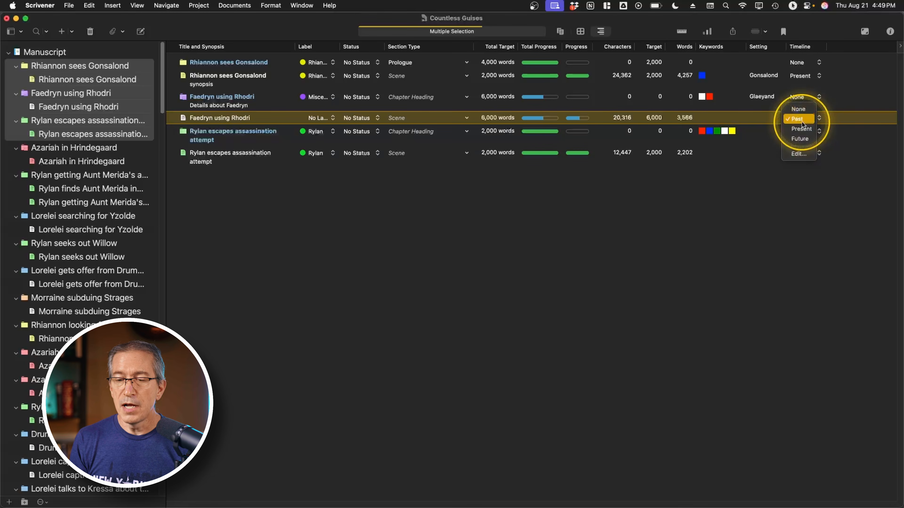
click(802, 129)
- Set the Timeline value of the Rylan escapes assassination attempt folder to Present in the outliner
click(803, 156)
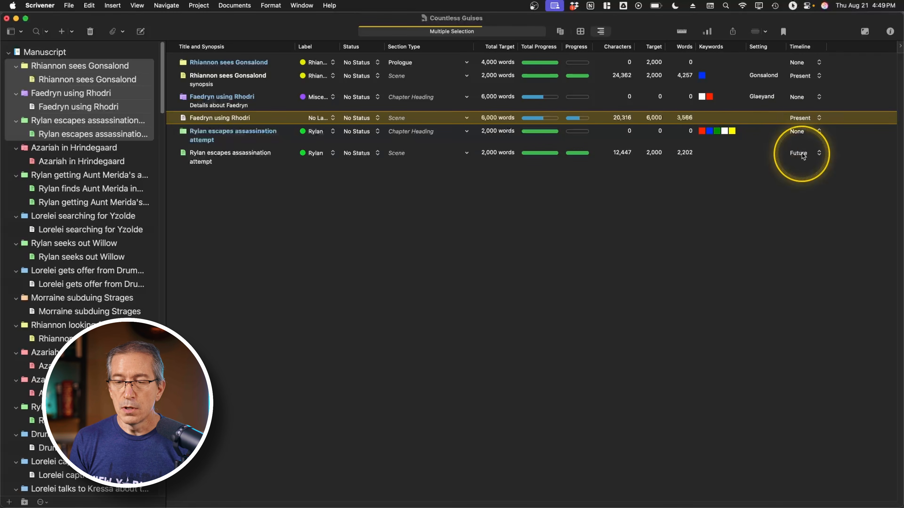
click(801, 136)
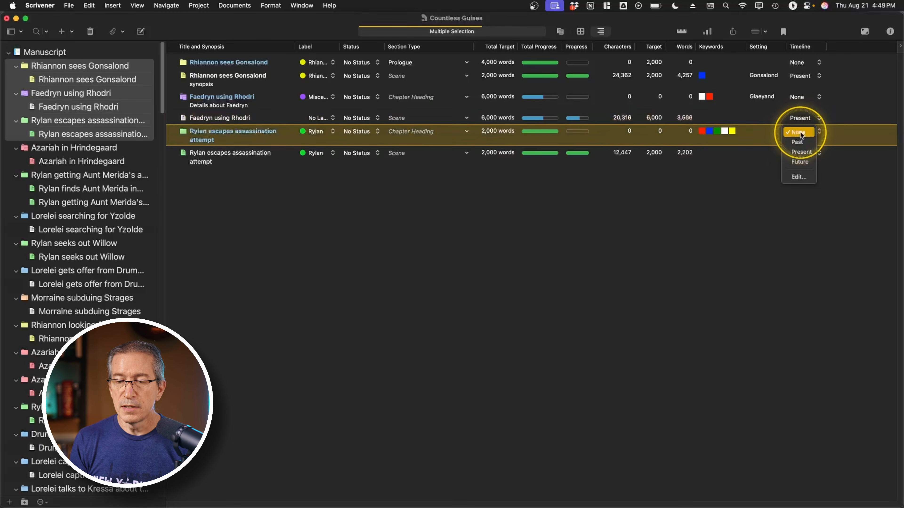
click(802, 135)
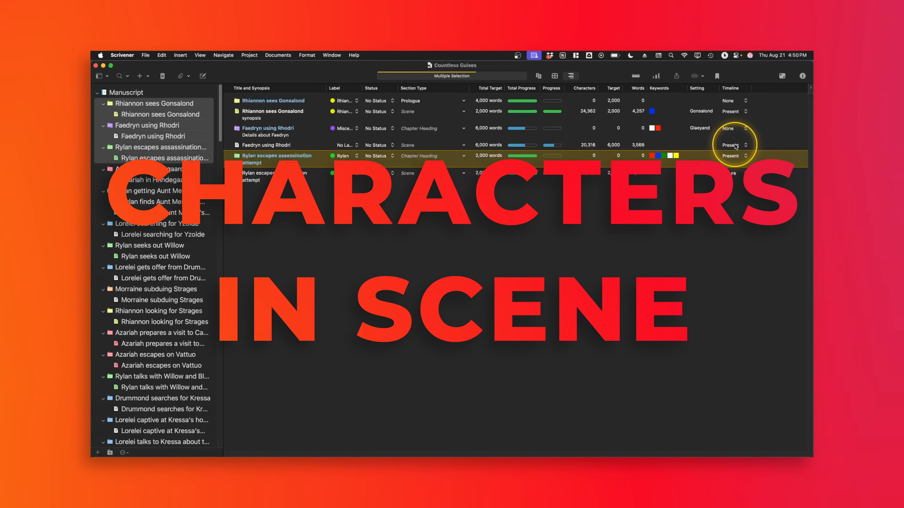
click(735, 145)
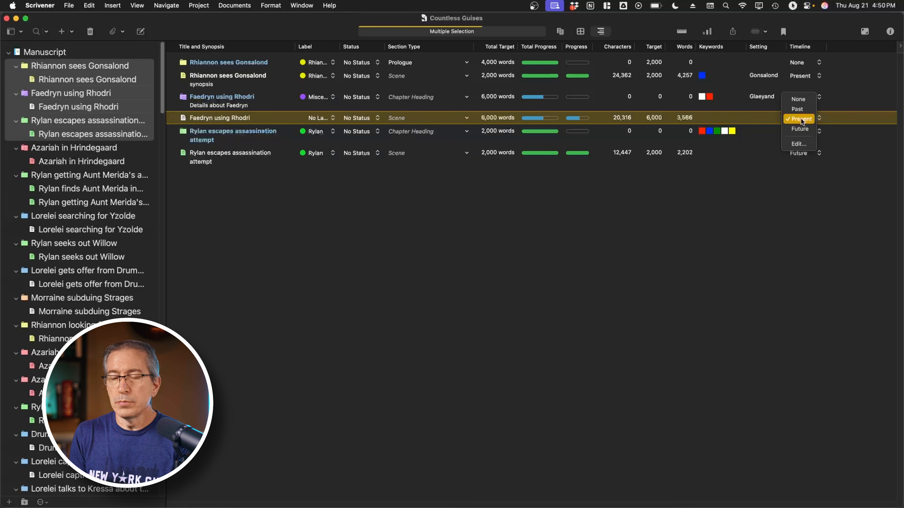
click(800, 119)
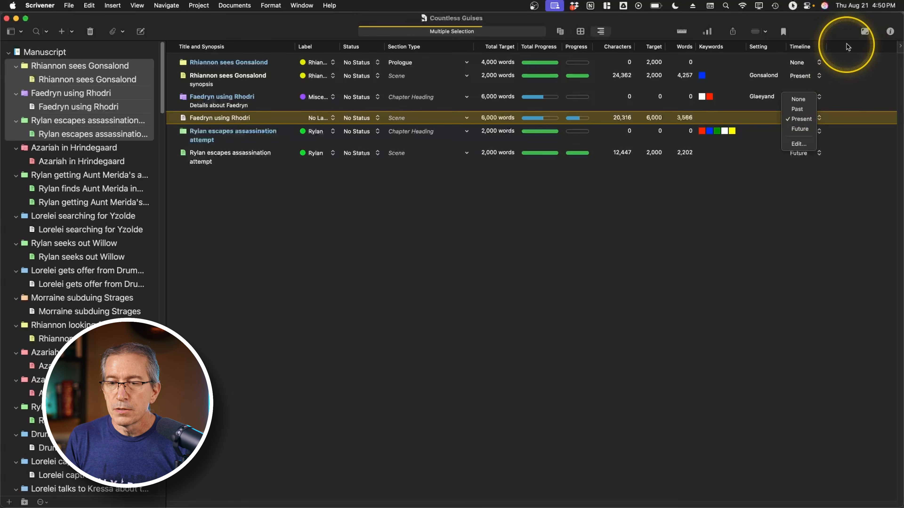
- Show the inspector again and add a custom metadata field titled "Characters" in the project settings
click(891, 32)
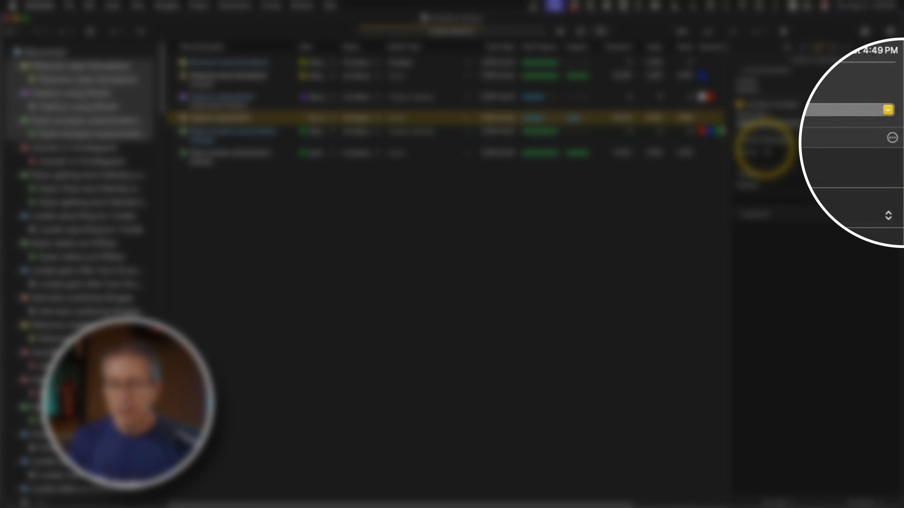
click(897, 140)
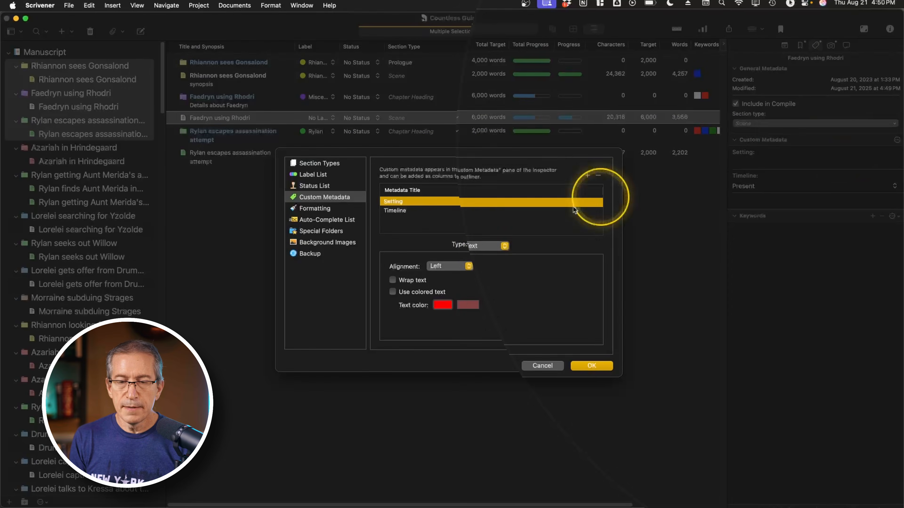
click(595, 175)
text(C)
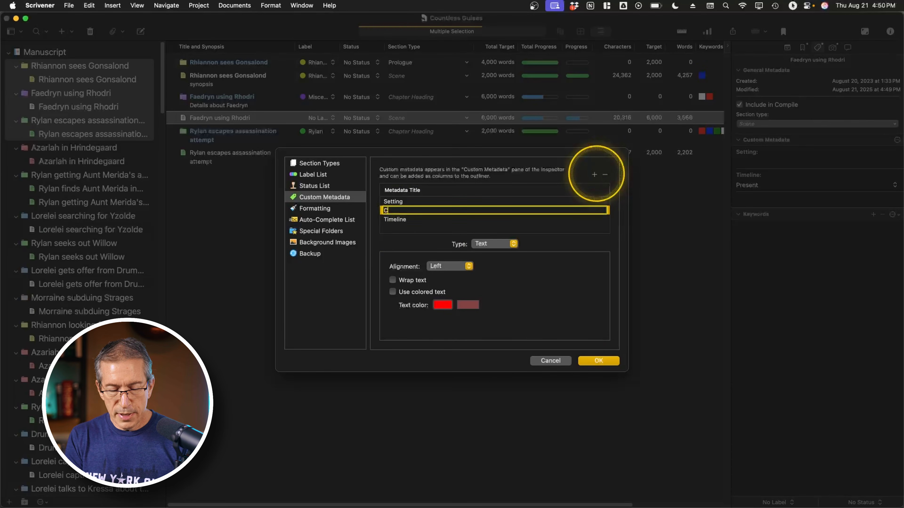
text(haracters)
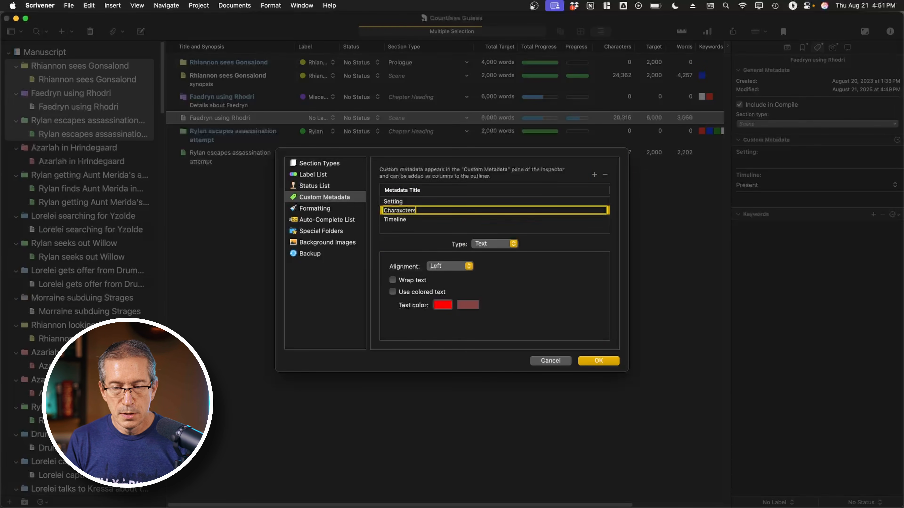
click(406, 211)
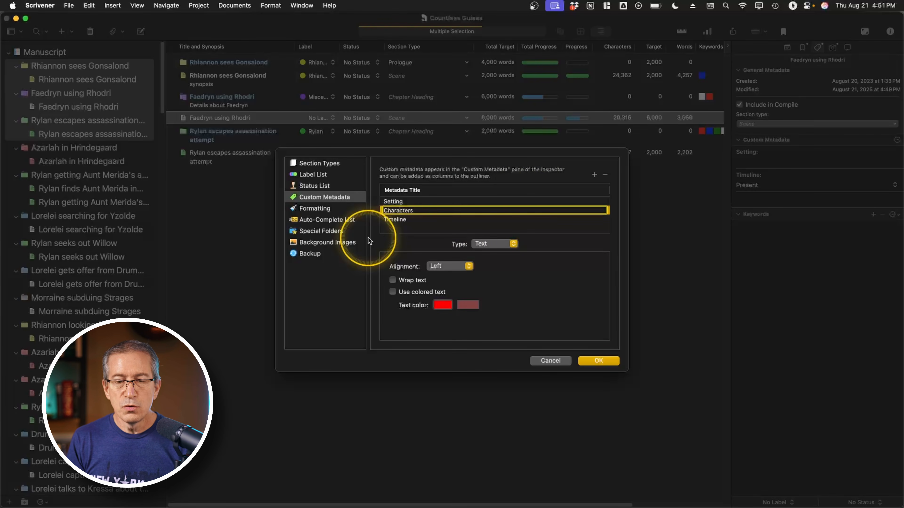
key(Return)
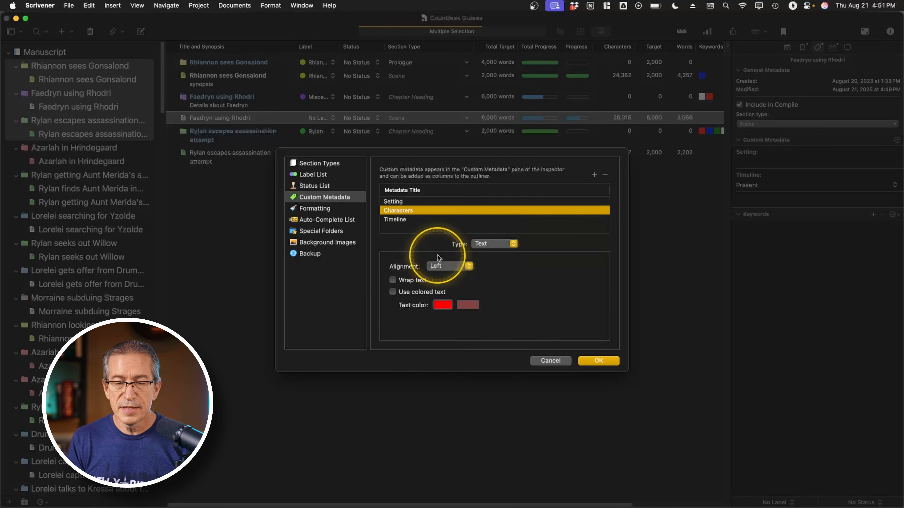
- Turn on text wrapping and colored text for the Characters field and save the project settings
click(408, 281)
click(393, 292)
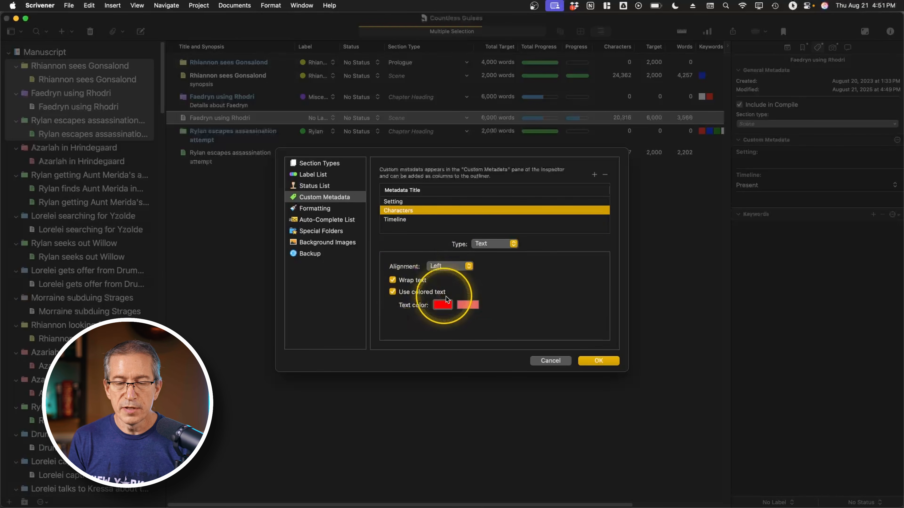
click(591, 361)
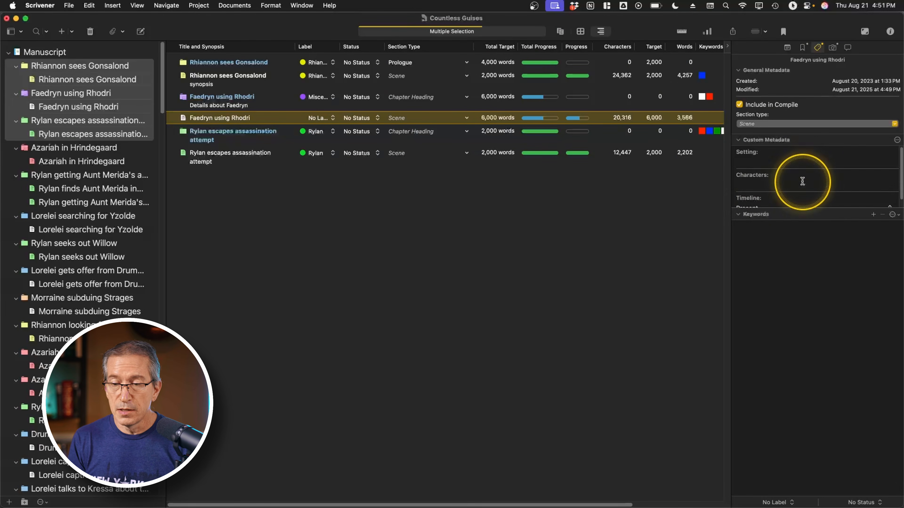
- Enlarge the custom metadata area and enter "Lorelei, Creed, Ordren" as the Characters of the Rhiannon sees Gonsalond scene
drag(806, 207, 817, 464)
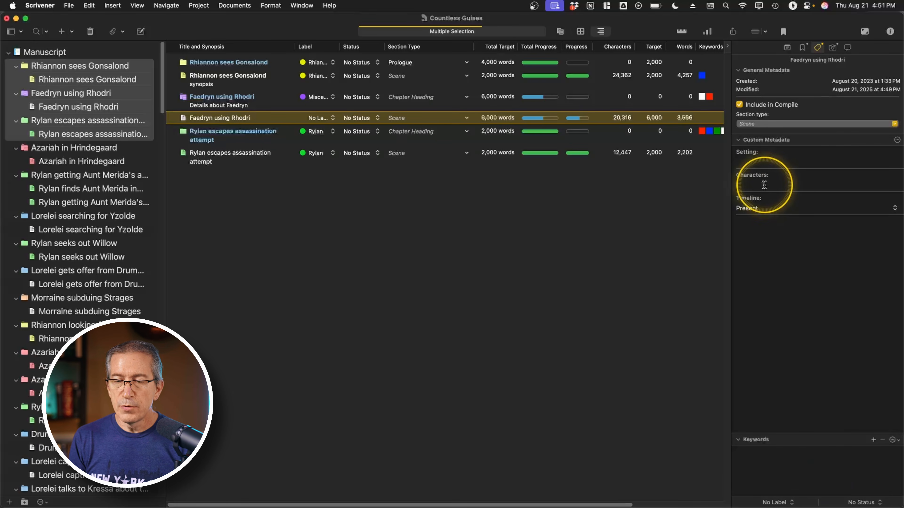
key(Up)
key(Up)
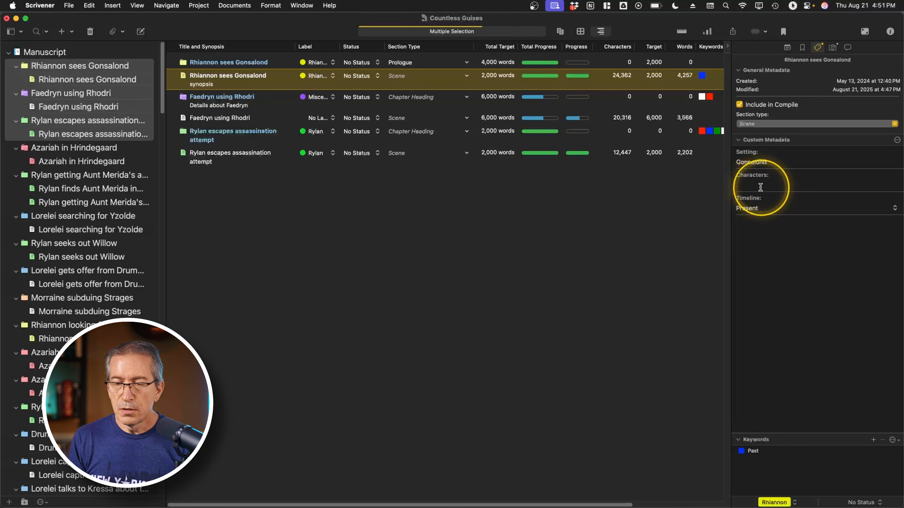
click(759, 185)
text(Lorelei, Cree)
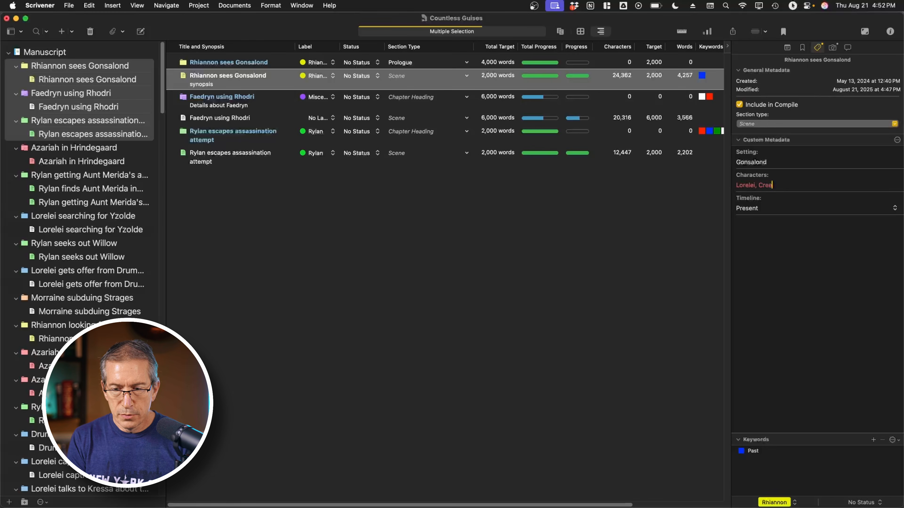
text(R)
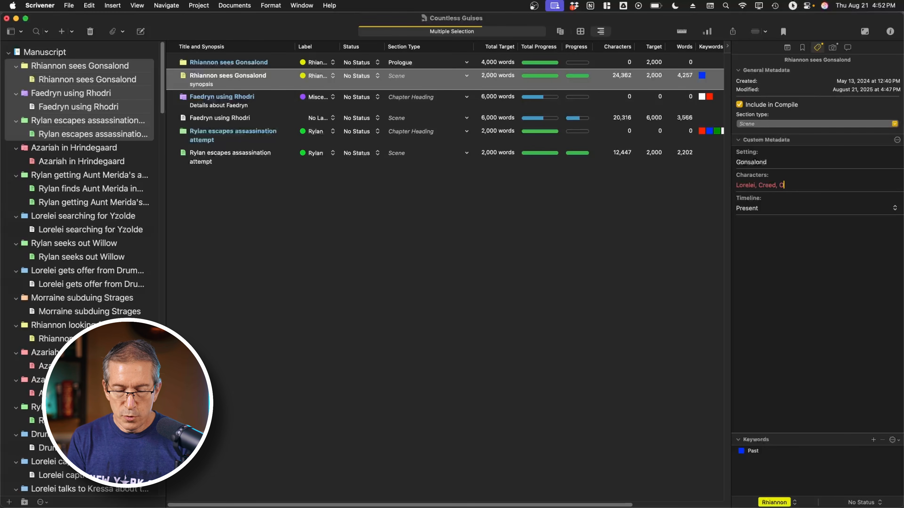
text(rdremn)
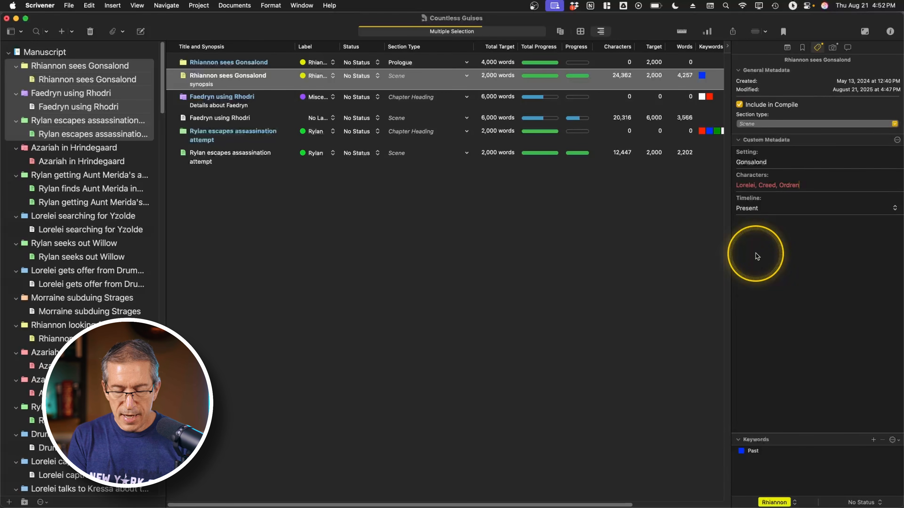
- Test text wrapping in the Characters field with filler text while resizing the inspector, and remove the filler
text(fasdf sdfsd)
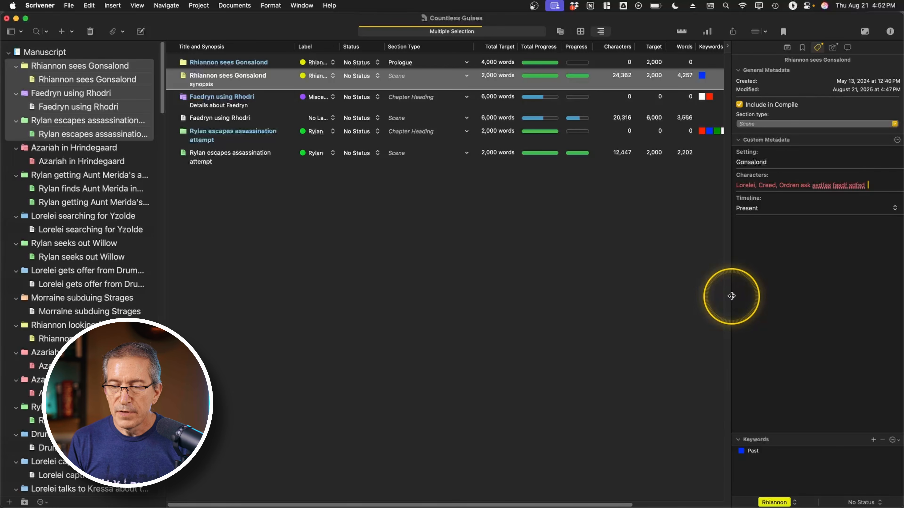
mouse_move(730, 295)
mouse_down()
mouse_move(811, 288)
mouse_move(744, 290)
mouse_up()
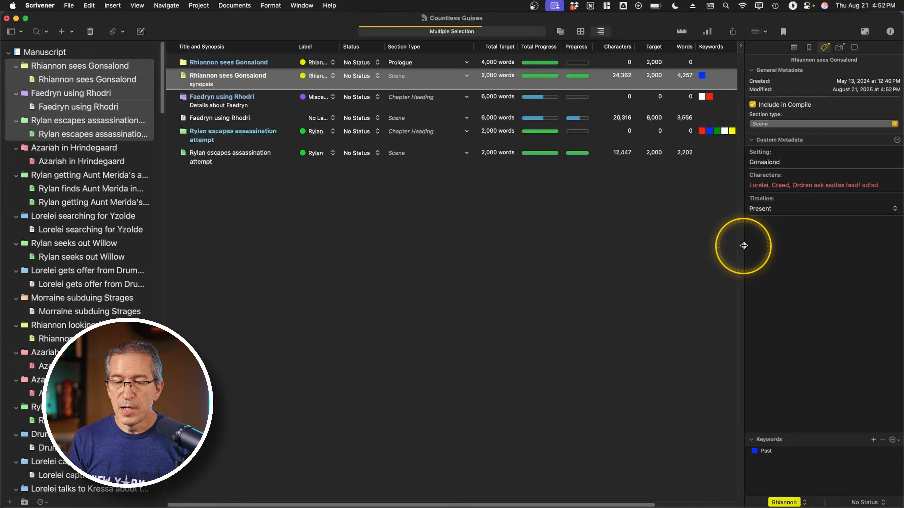
drag(744, 250, 730, 253)
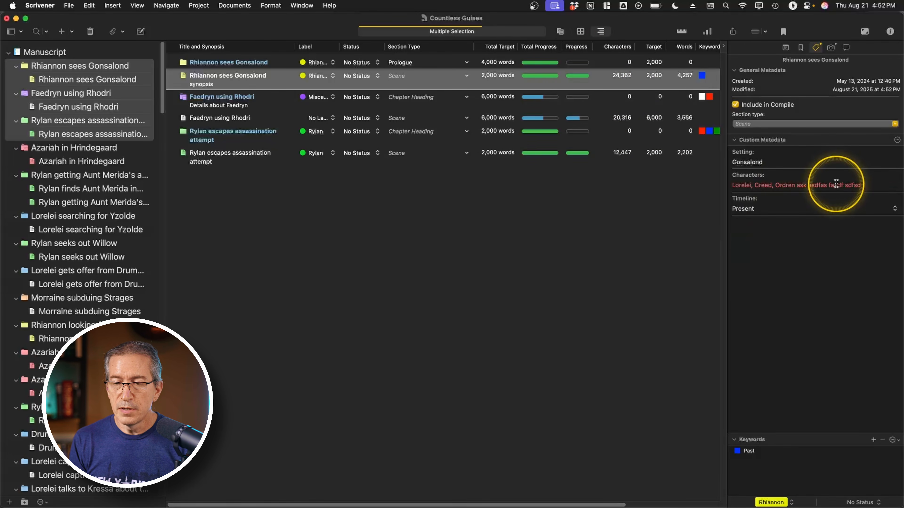
double_click(852, 185)
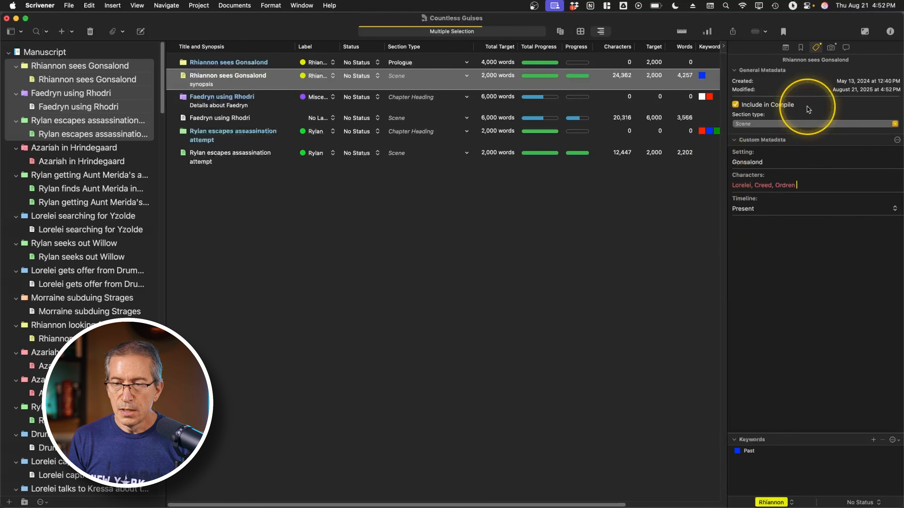
- Hide the inspector and remove the Section Type, Total Target, Total Progress, Progress, Character Count and Target columns from the outliner
click(890, 31)
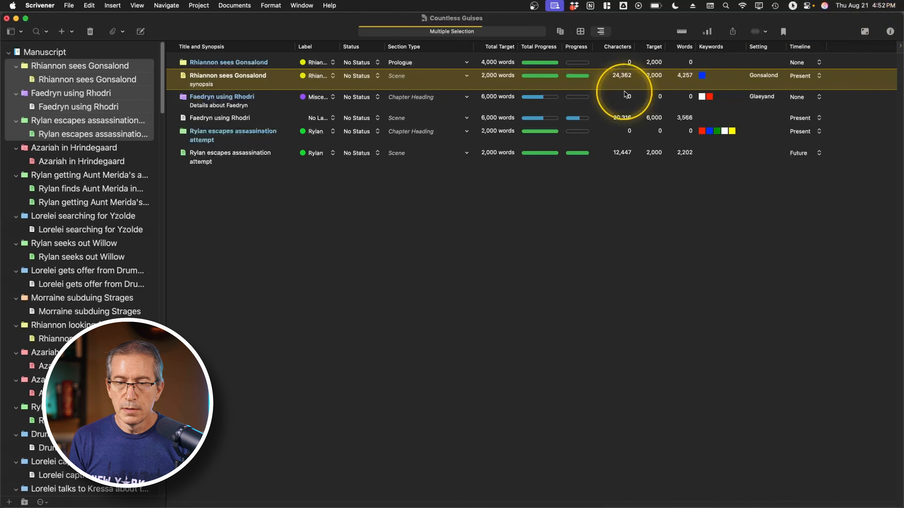
right_click(495, 50)
click(529, 219)
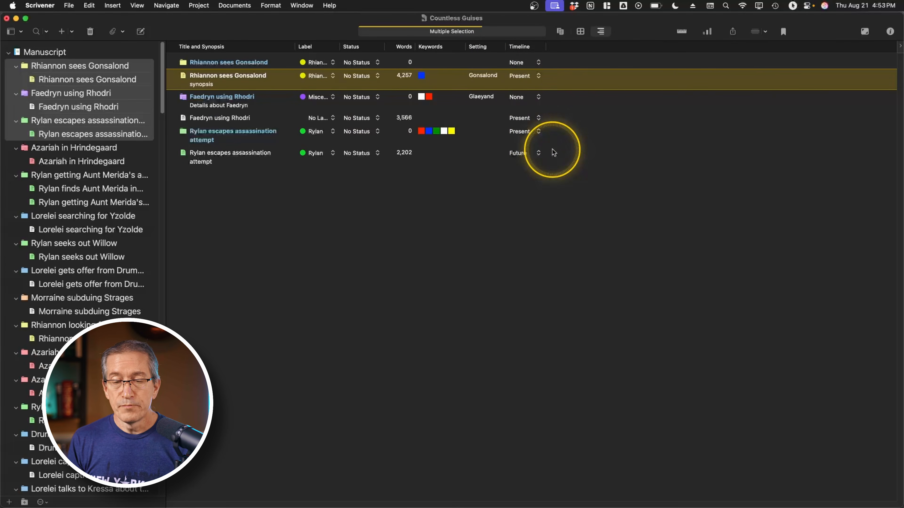
- Add the Characters column to the outliner and widen it until the names fit on one line
right_click(565, 50)
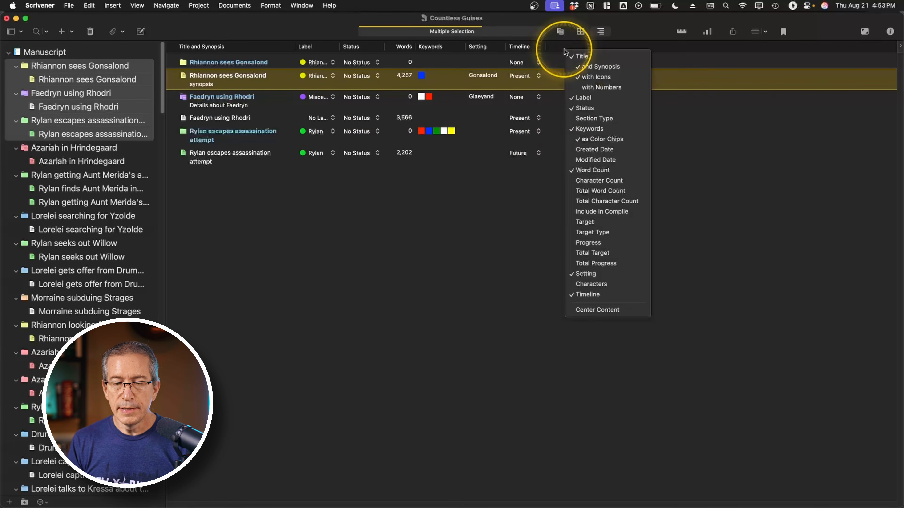
click(592, 285)
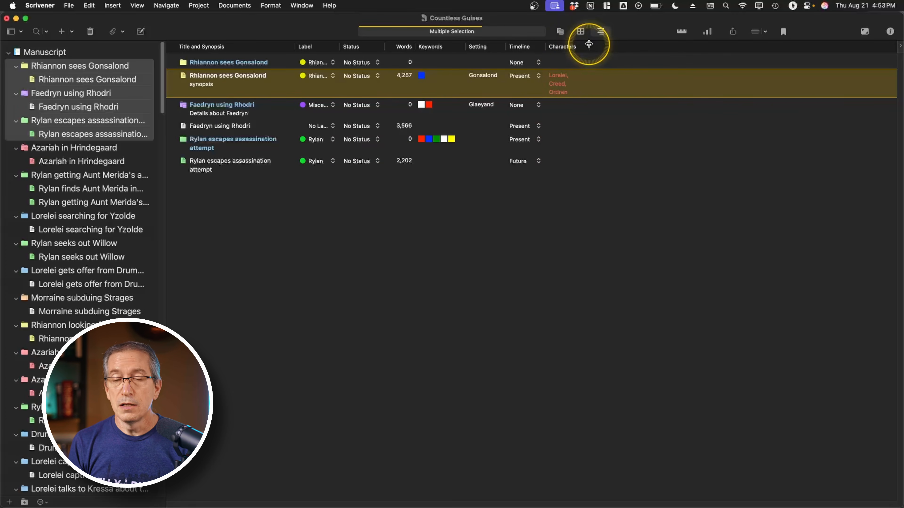
drag(589, 43, 620, 44)
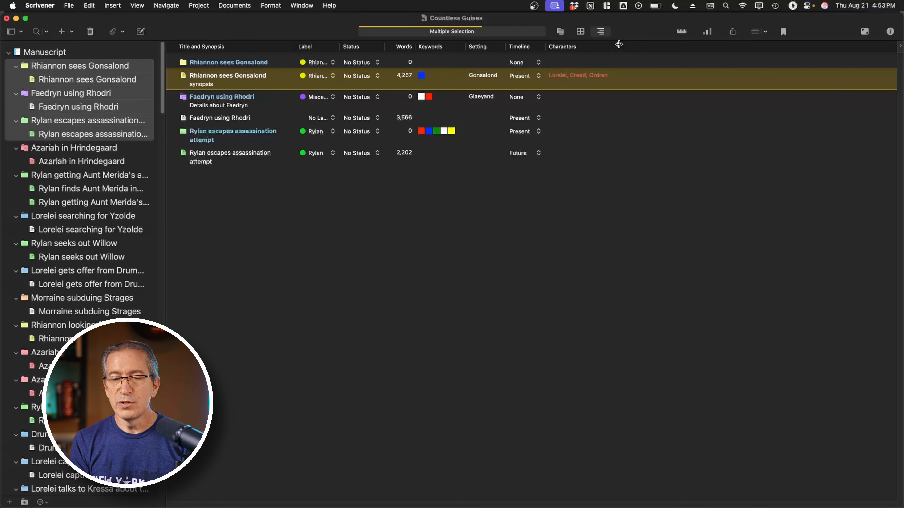
- With the inspector shown, turn off text wrapping for the Characters metadata field and narrow its outliner column
click(891, 32)
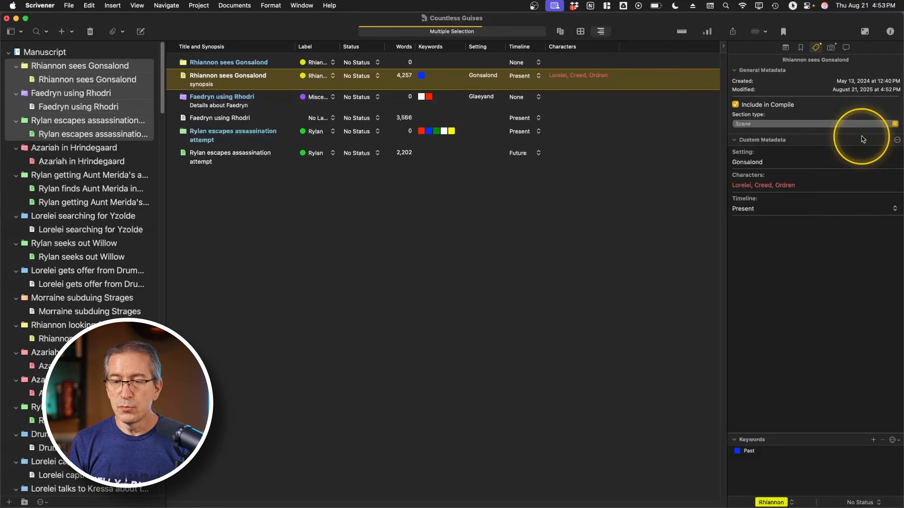
click(897, 141)
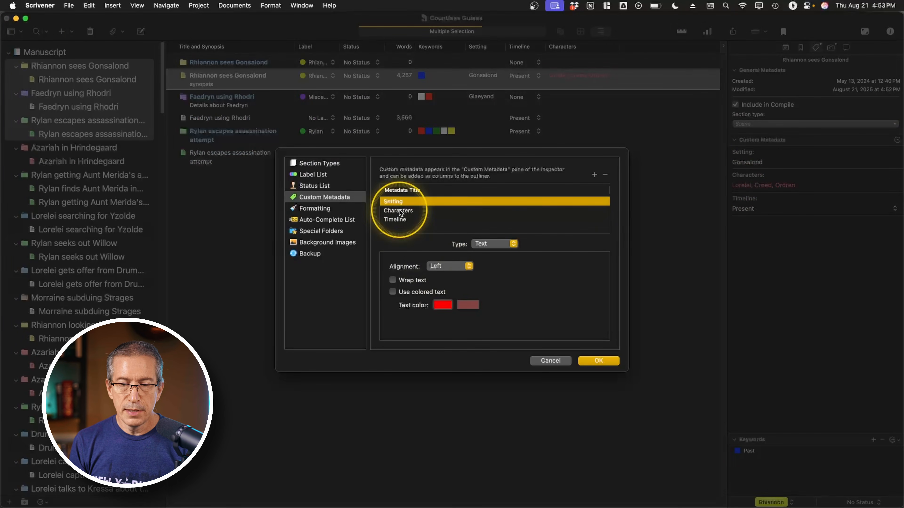
click(399, 210)
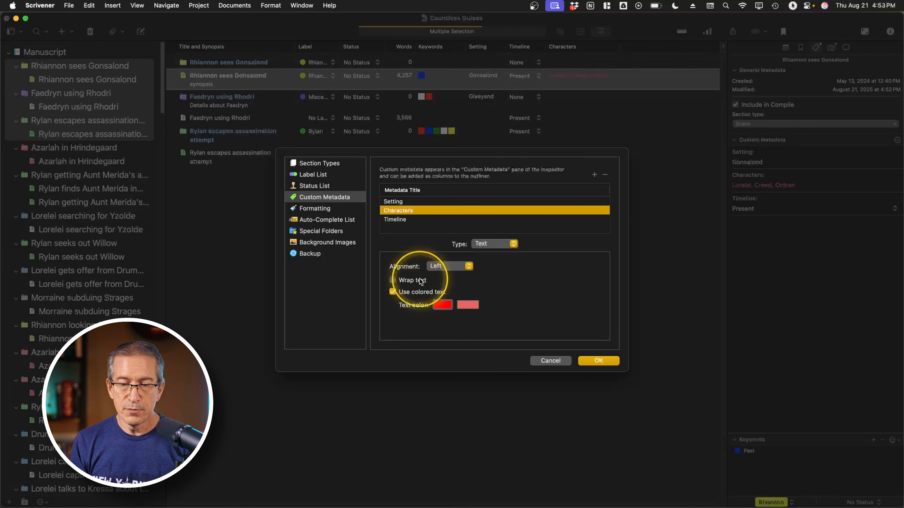
click(595, 359)
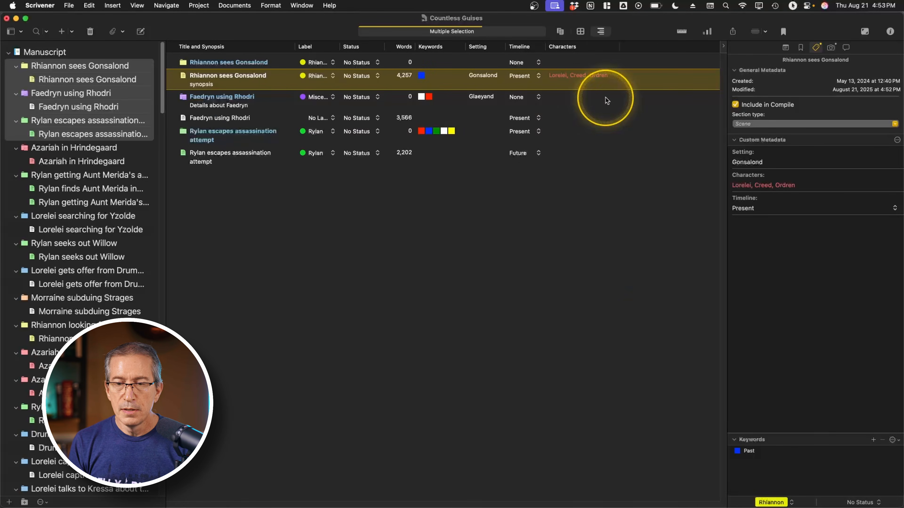
drag(620, 46, 589, 47)
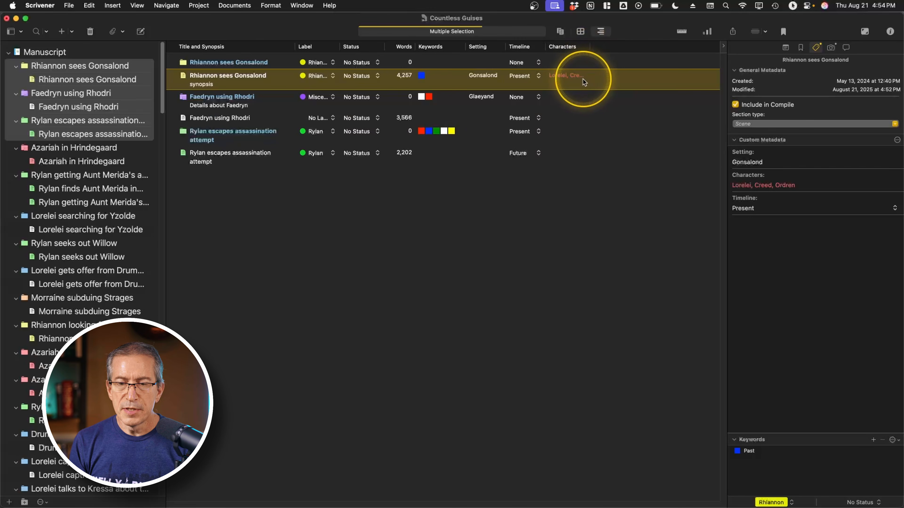
key(ctrl+alt+m)
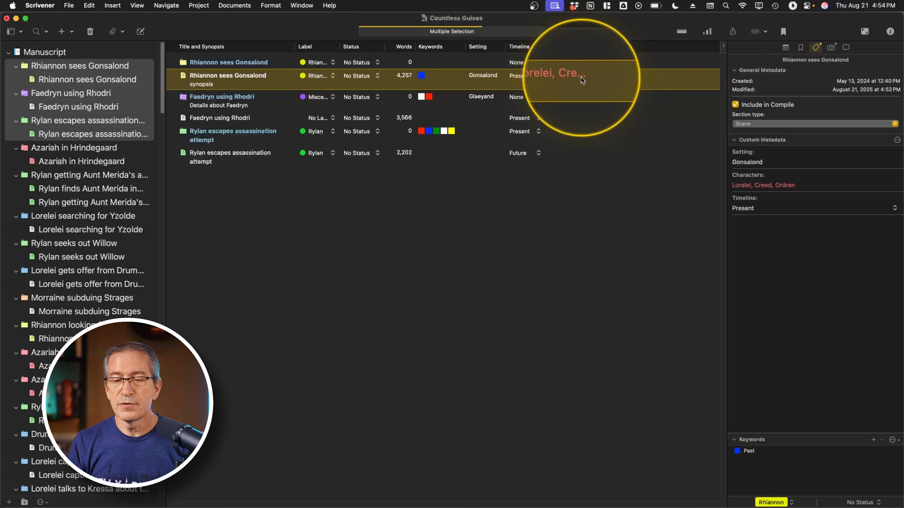
key(ctrl+alt+m)
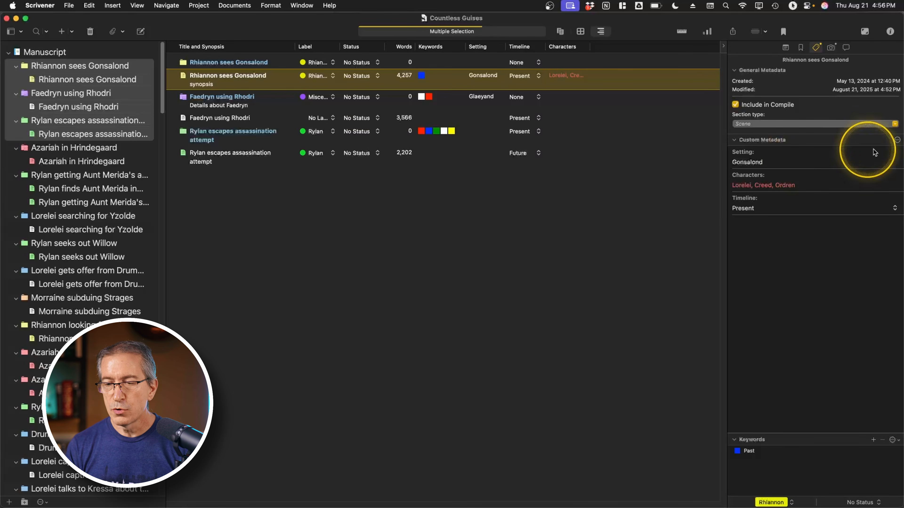
- Add a custom metadata field titled "Date & Time" in the project settings and move it below Timeline
click(897, 140)
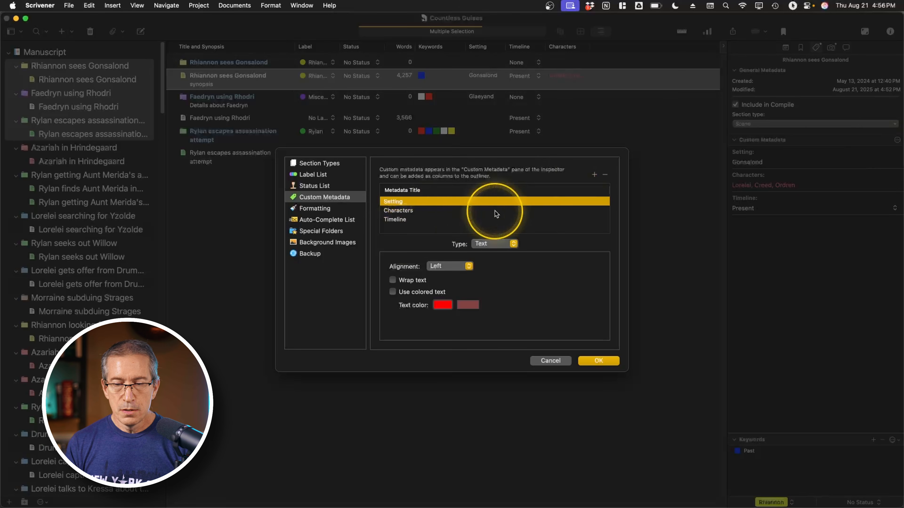
click(595, 175)
text(D)
text(ate & Time)
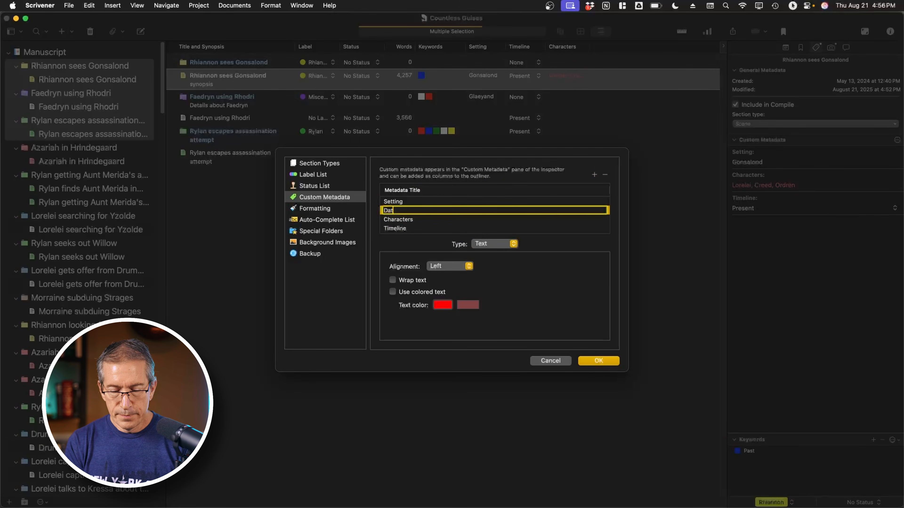
key(Return)
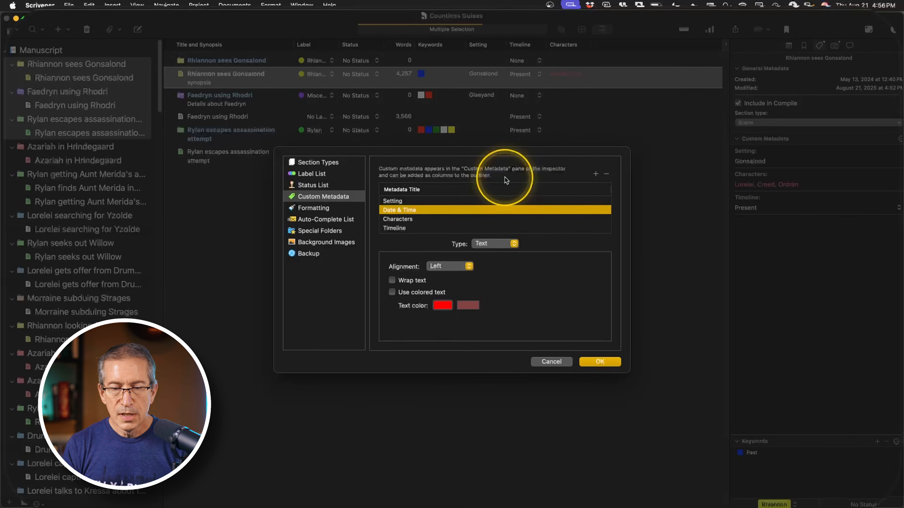
drag(393, 210, 380, 226)
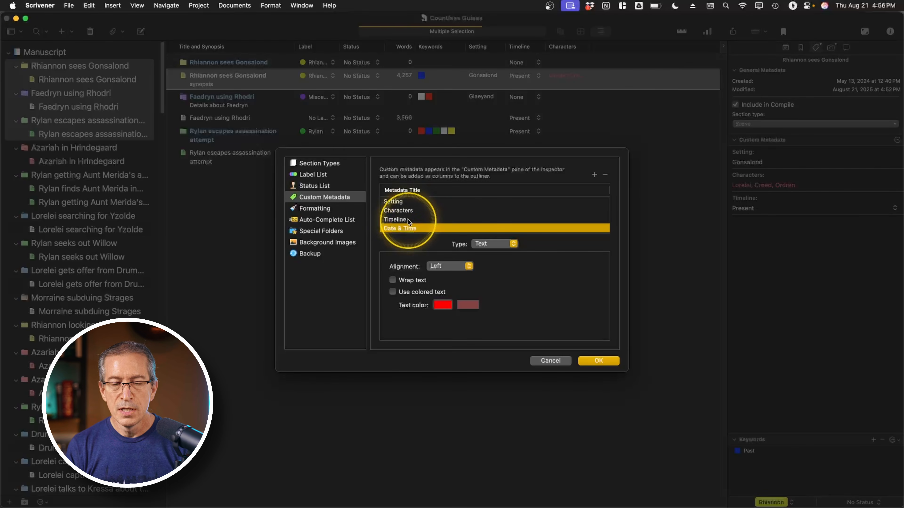
- Set the Date & Time field's type to Date with the Short+Time format and save the project settings
click(493, 244)
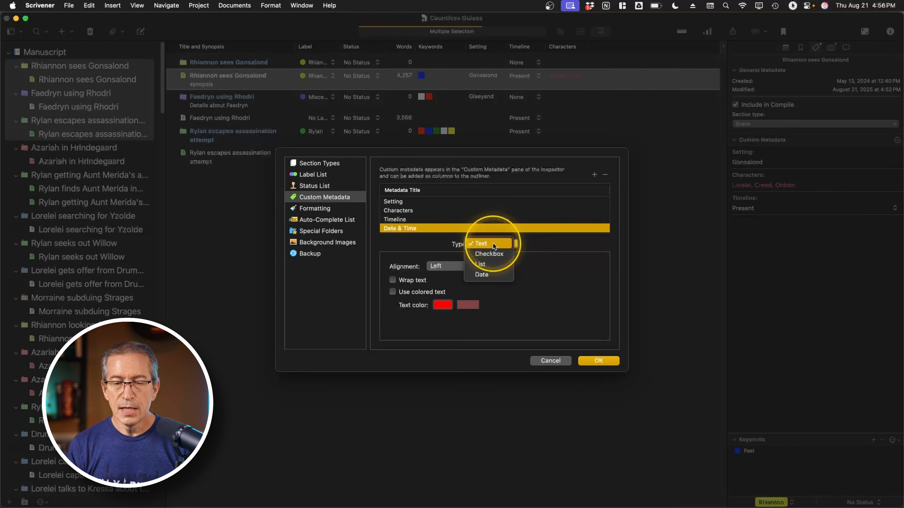
click(487, 275)
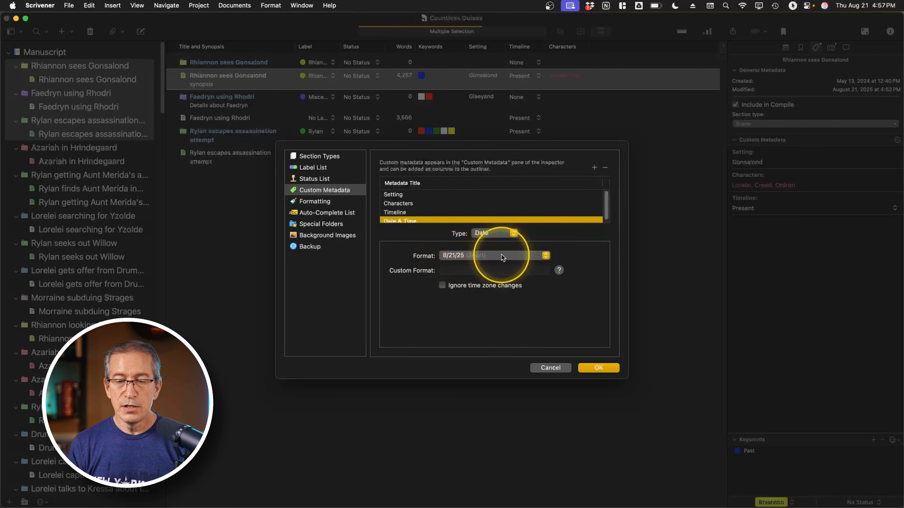
click(474, 253)
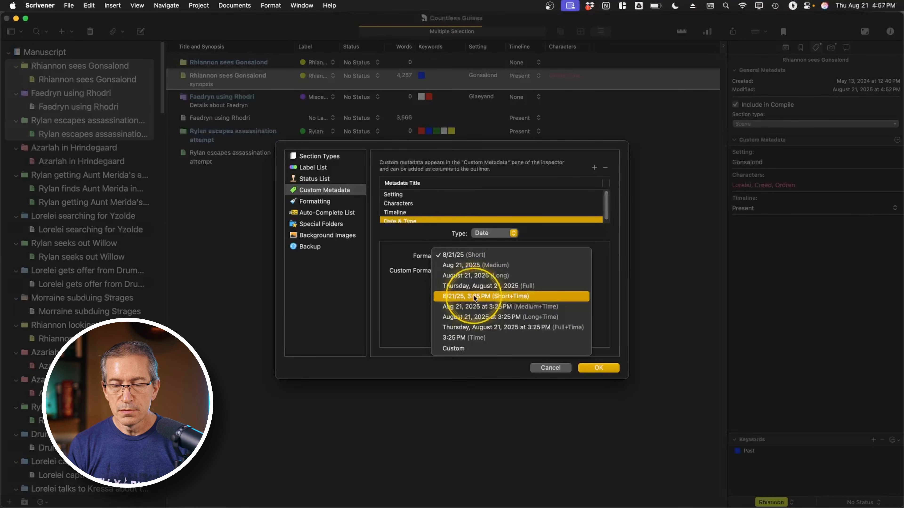
click(474, 296)
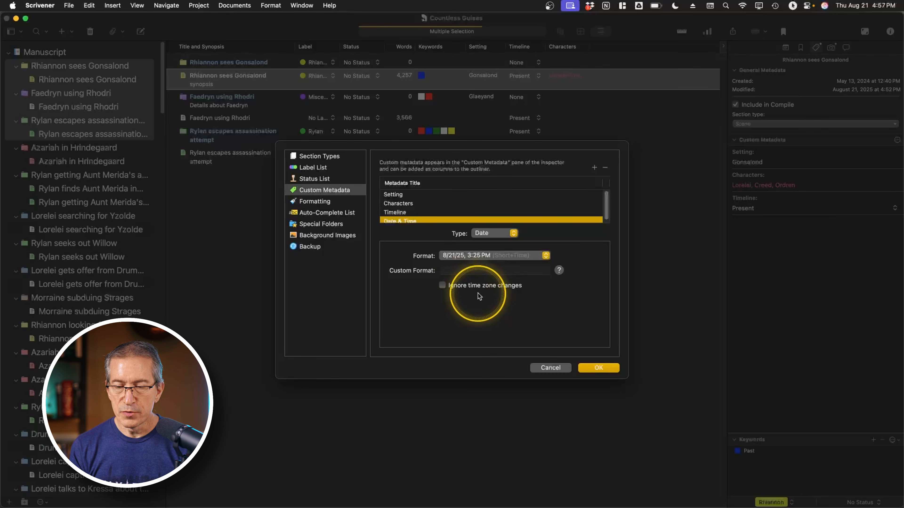
click(594, 366)
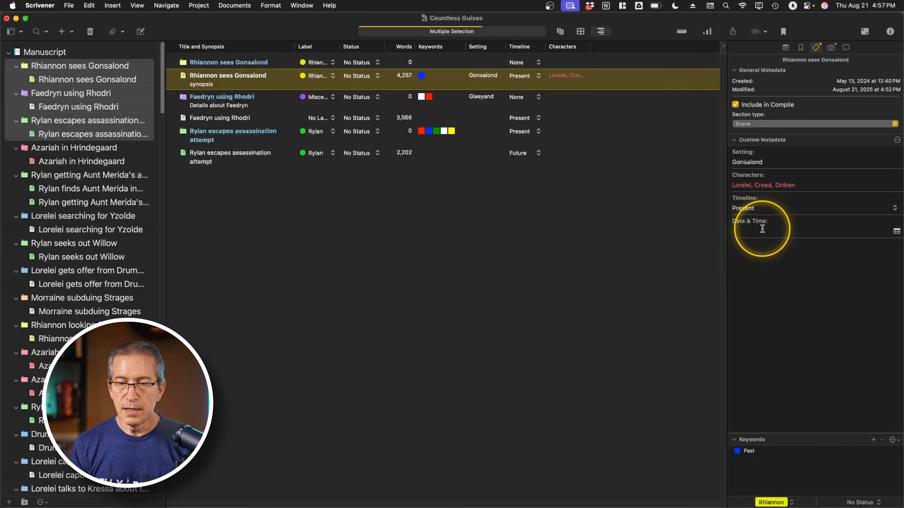
- Add the Date & Time column to the outliner and open the date picker for the Rhiannon sees Gonsalond folder
right_click(612, 52)
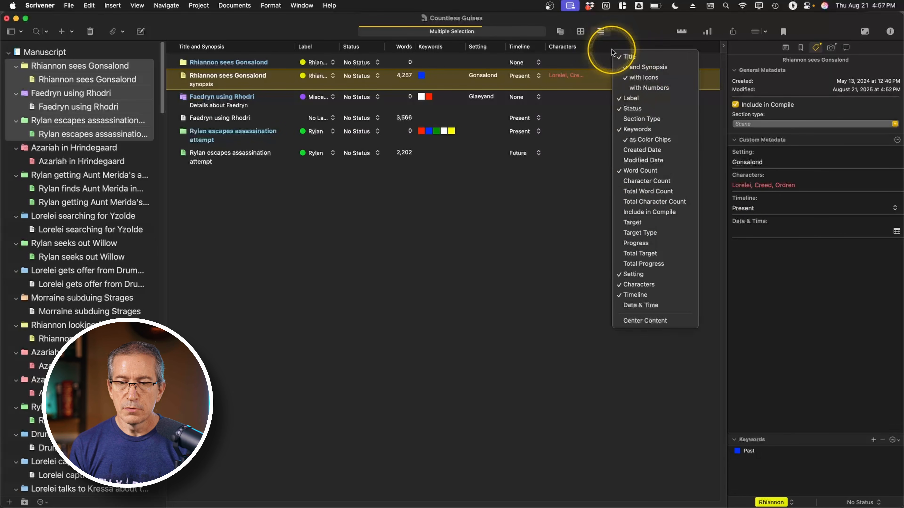
click(643, 305)
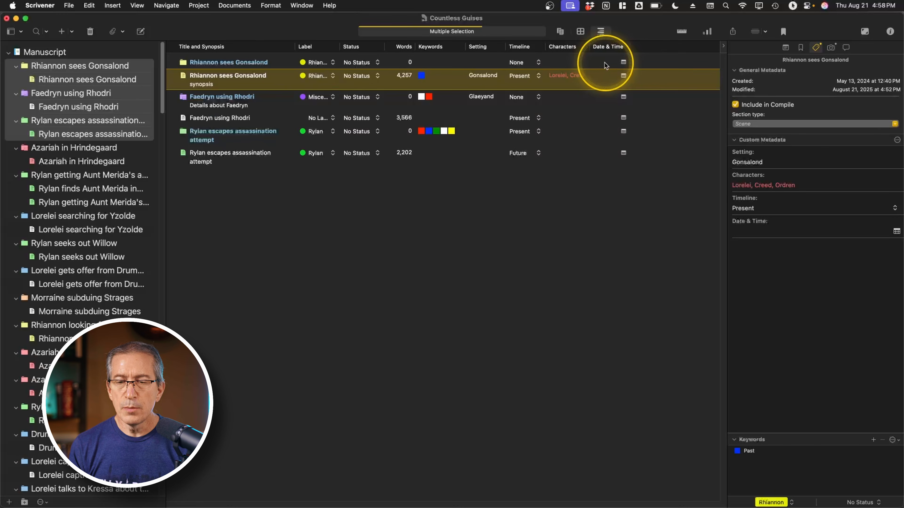
double_click(602, 62)
click(622, 61)
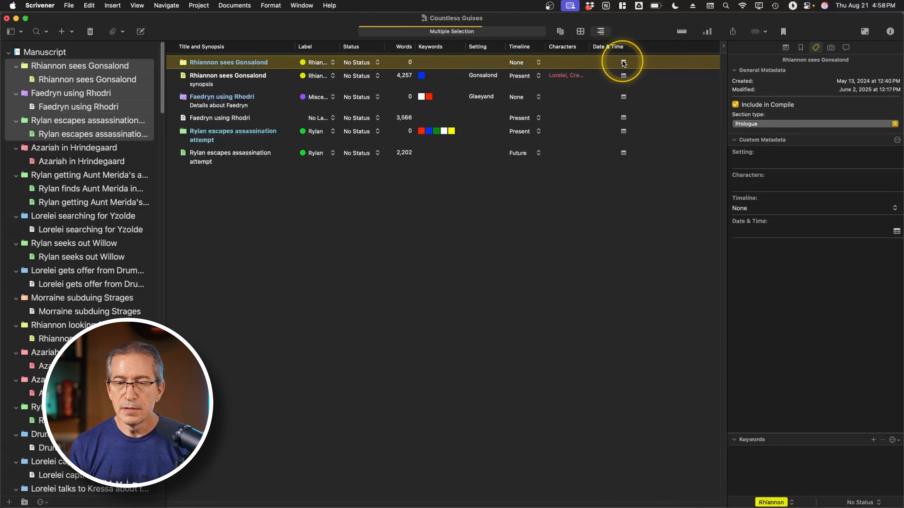
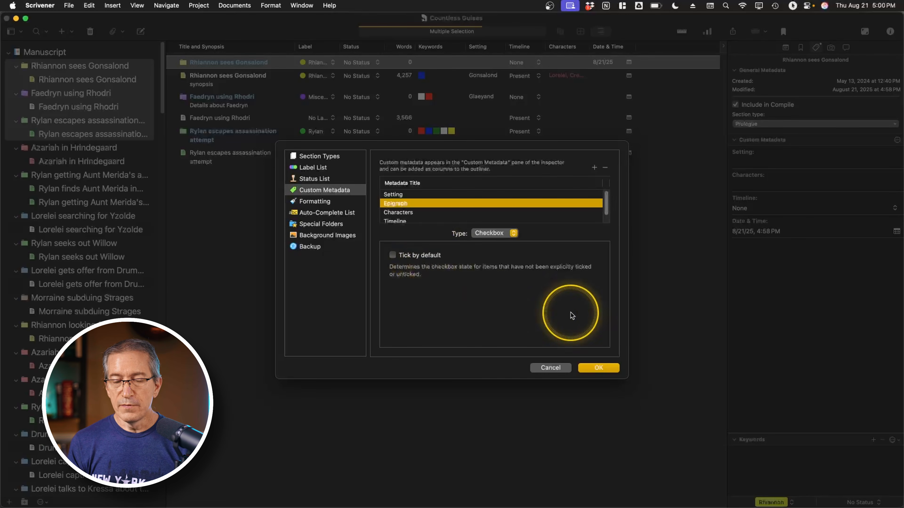
- Save the project settings with the Epigraph checkbox field, leaving it unticked by default
click(599, 368)
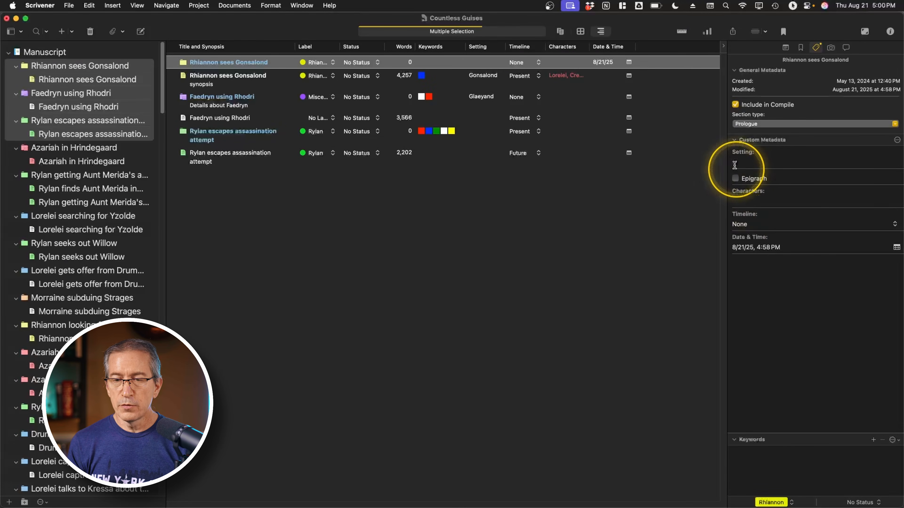
- Add the Epigraph column to the outliner and tick Epigraph for the Rhiannon sees Gonsalond scene
right_click(659, 48)
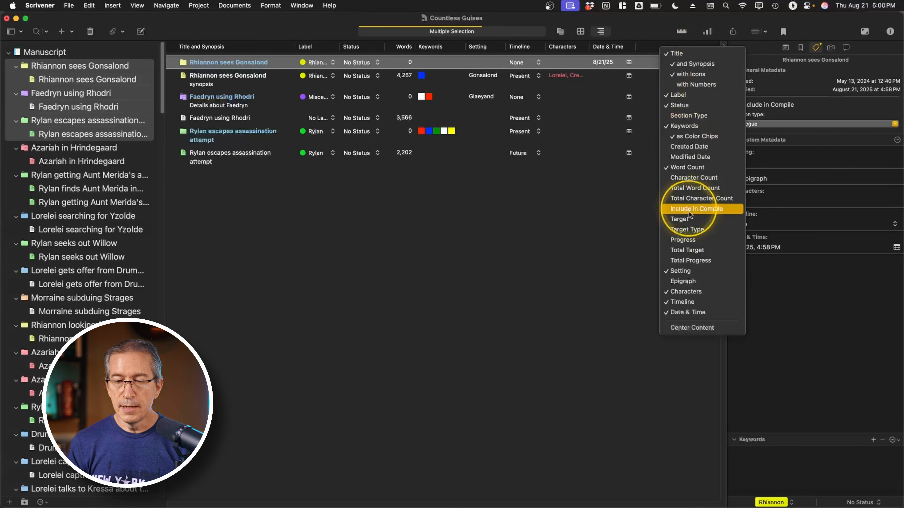
click(697, 281)
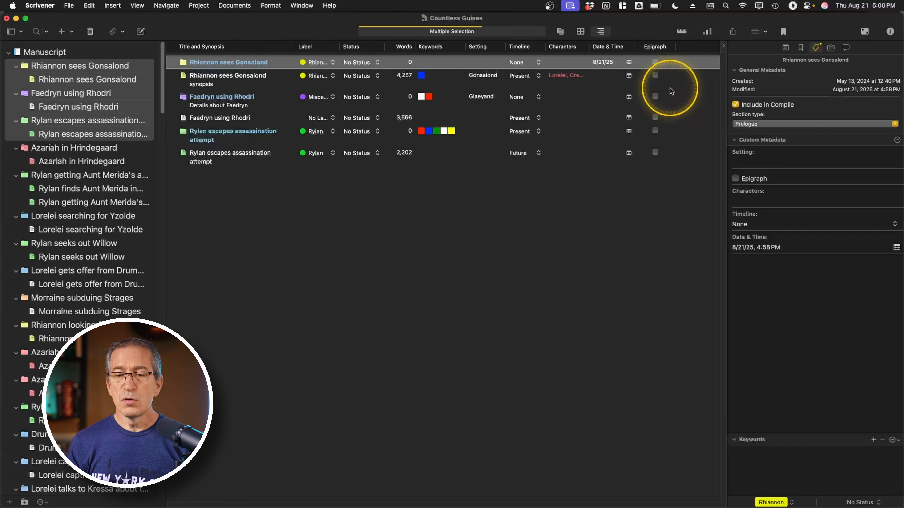
click(656, 76)
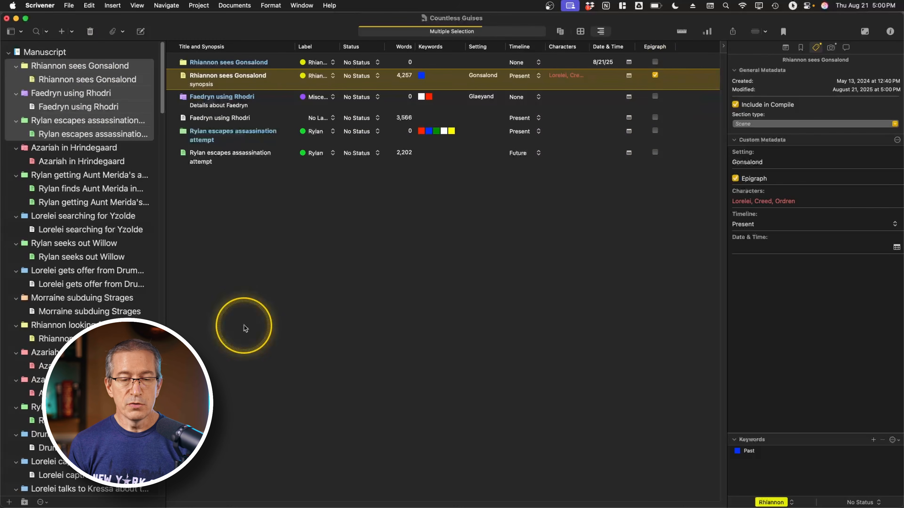
- Select the binder items from the Rhiannon sees Gonsalond folder through the Rhiannon looking for Strages scene for the outliner
shift+click(83, 313)
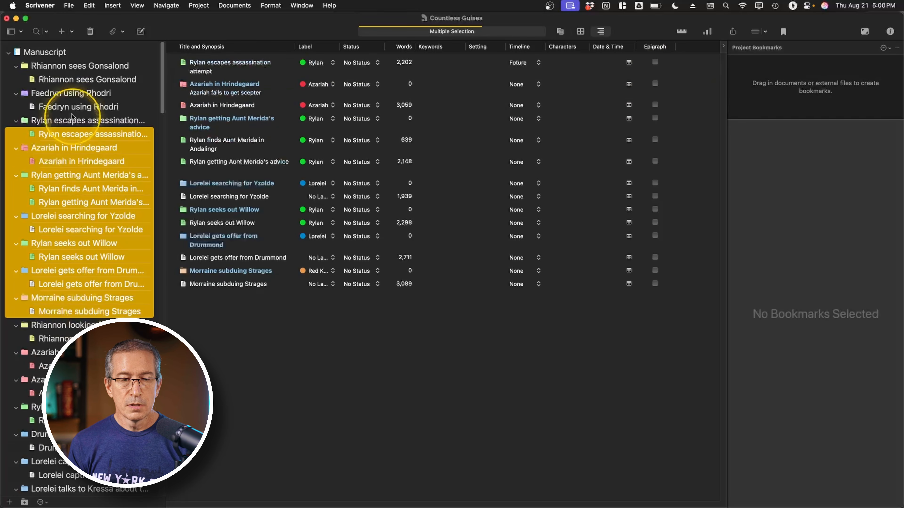
click(62, 67)
shift+click(91, 339)
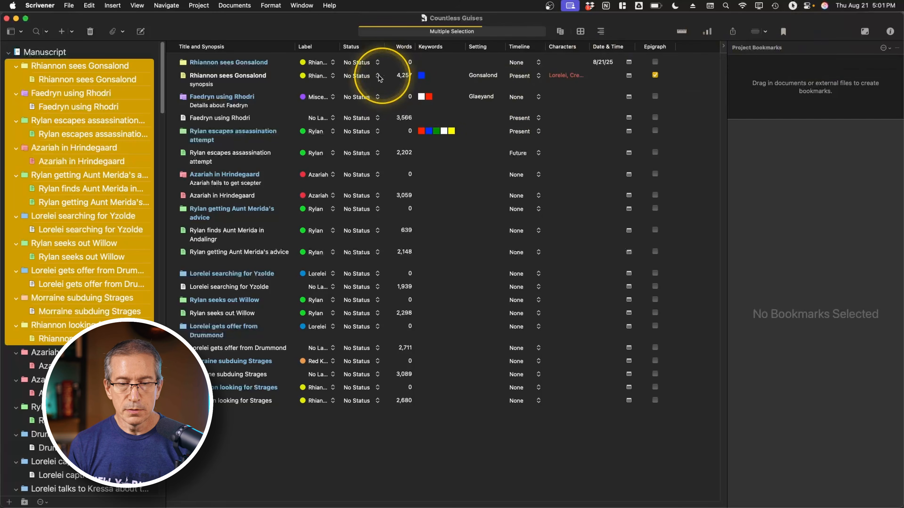
- Add a custom metadata field titled "Scene Type" in the project settings and set its type to List
click(242, 81)
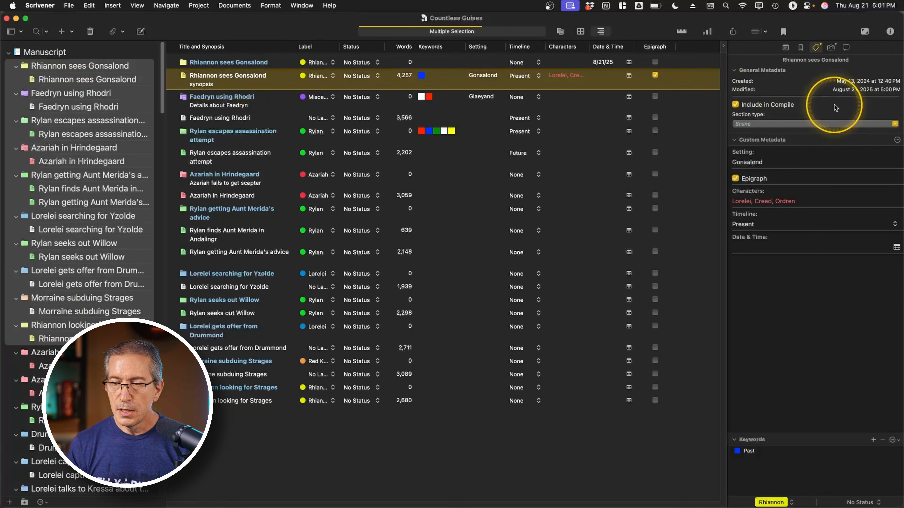
click(897, 141)
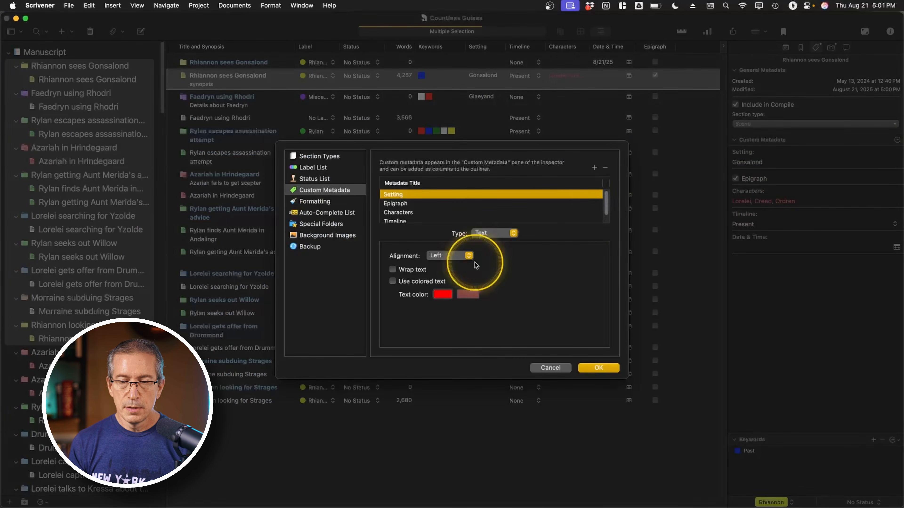
click(594, 168)
text(Scene)
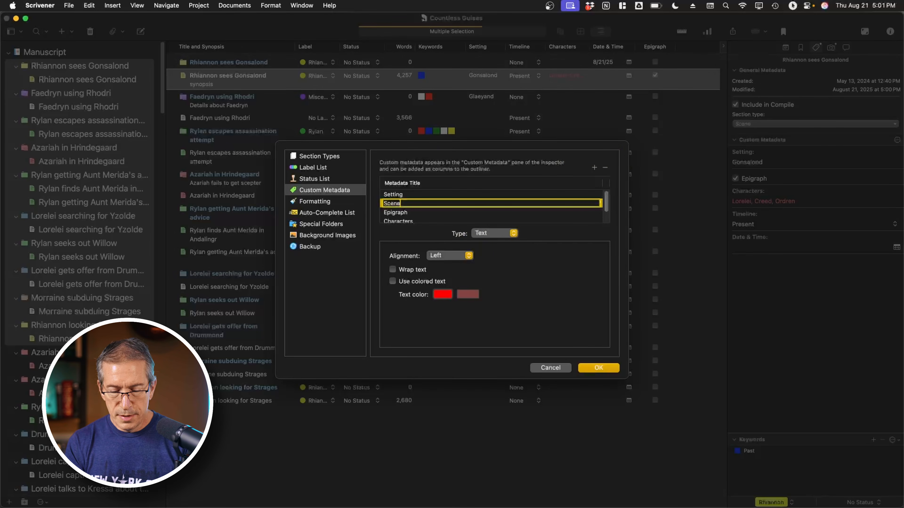
text( Type)
key(Return)
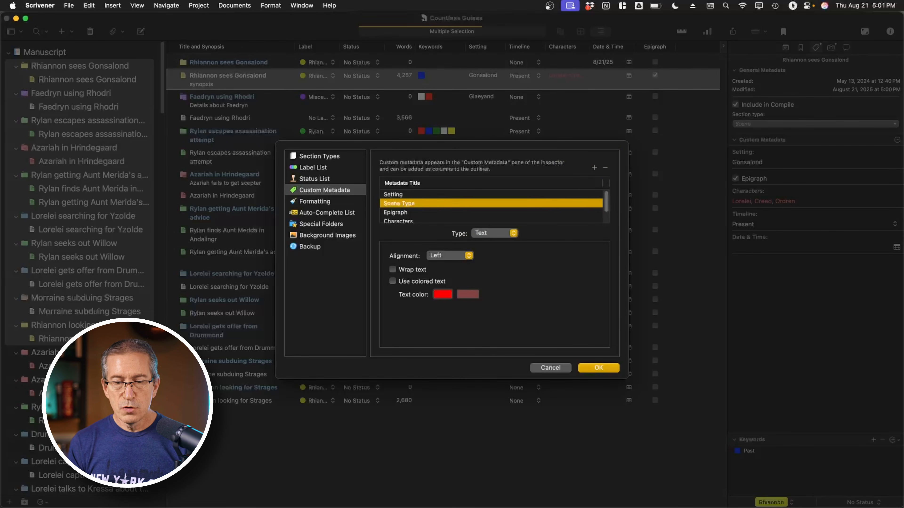
click(494, 233)
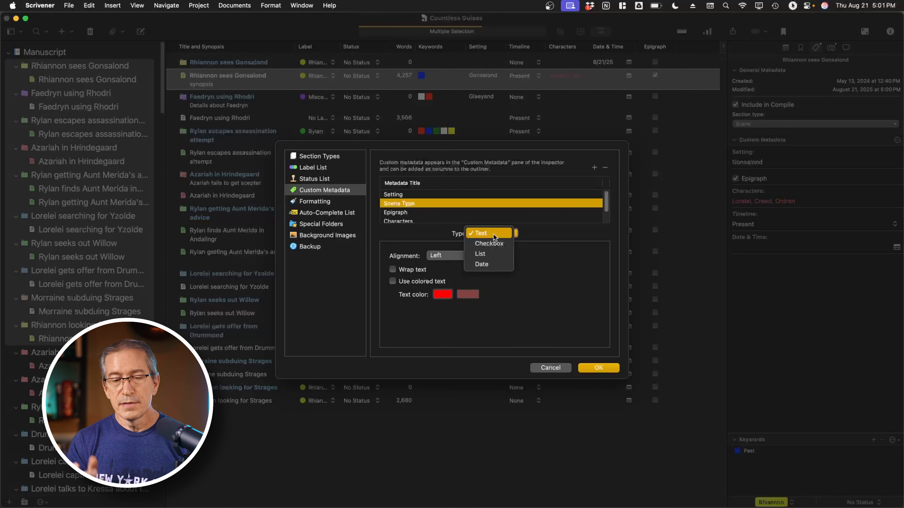
click(485, 252)
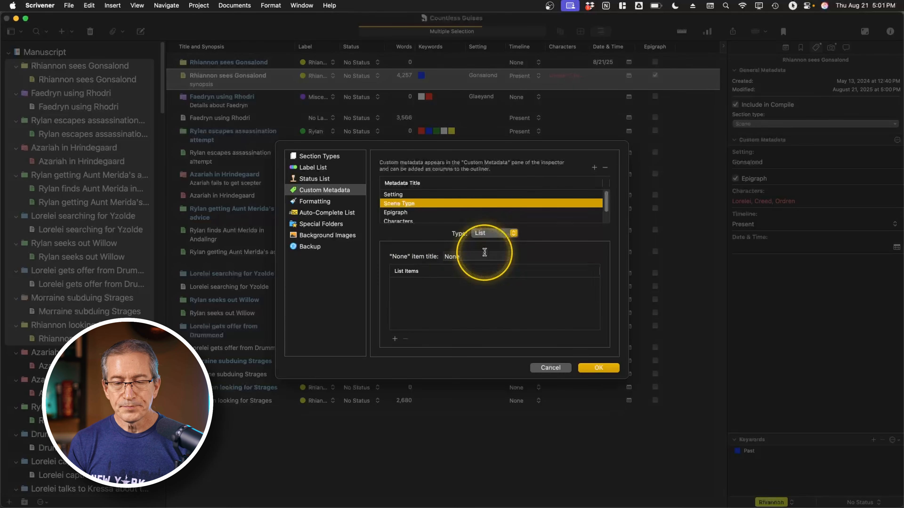
- Add the list items Action, Mystery and Plot Twist to the Scene Type field and save the project settings
click(392, 343)
text(Actio)
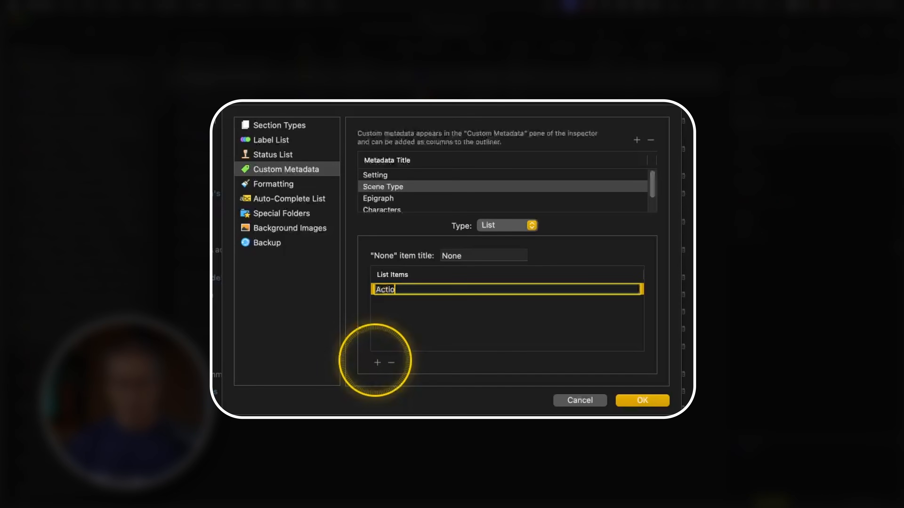
text(n)
click(377, 363)
text(Mystery)
click(377, 363)
text(Plo)
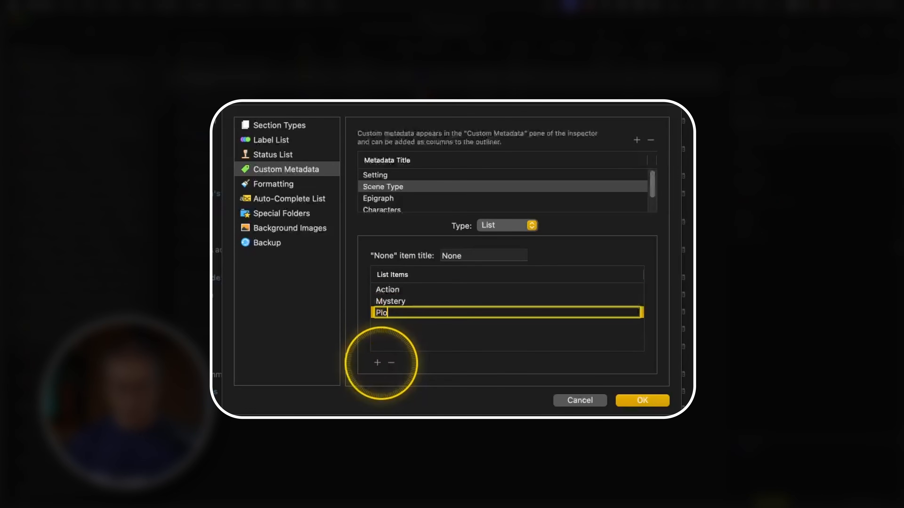
text(t Twisty)
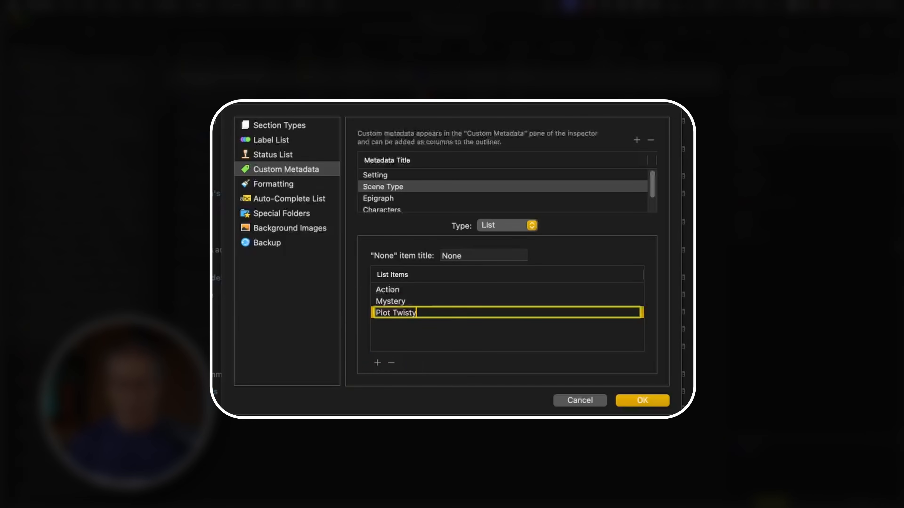
key(BackSpace)
key(Return)
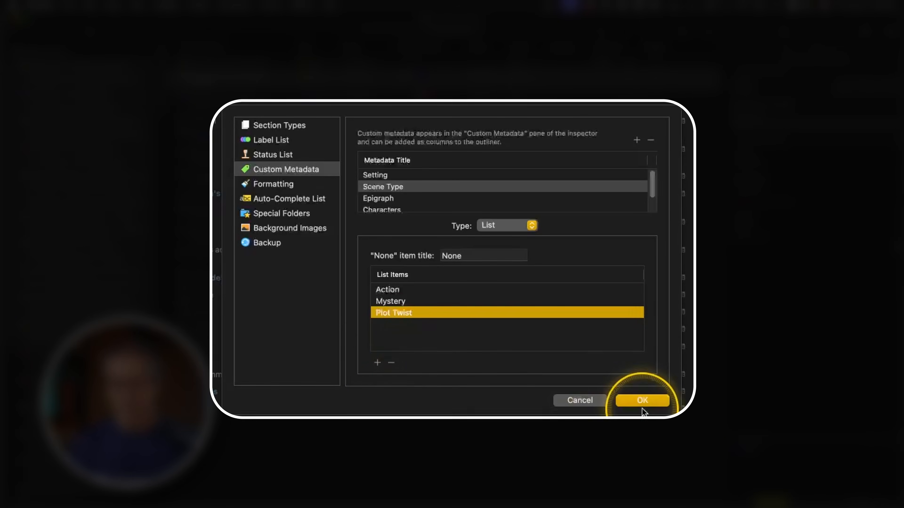
click(642, 404)
- Add the Scene Type column to the outliner; set the Rhiannon sees Gonsalond scene to Mystery and the Faedryn using Rhodri scene to Plot Twist
click(724, 45)
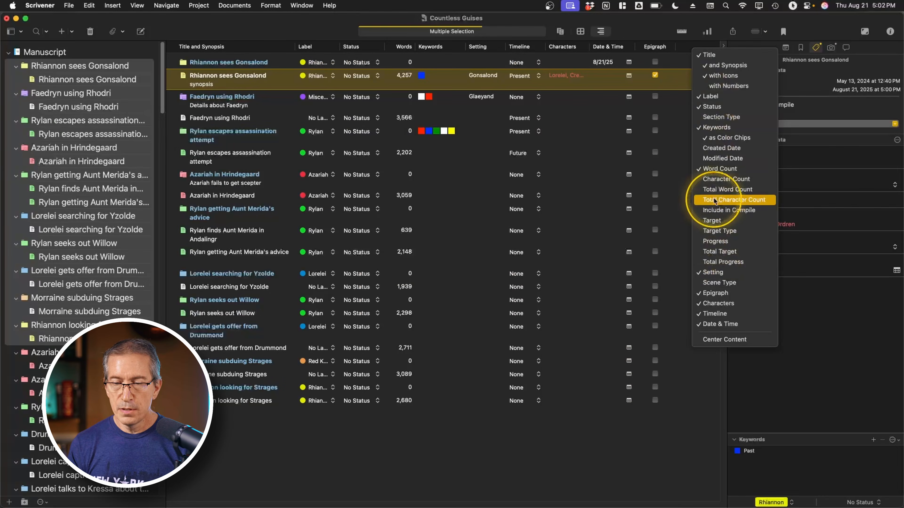
click(721, 286)
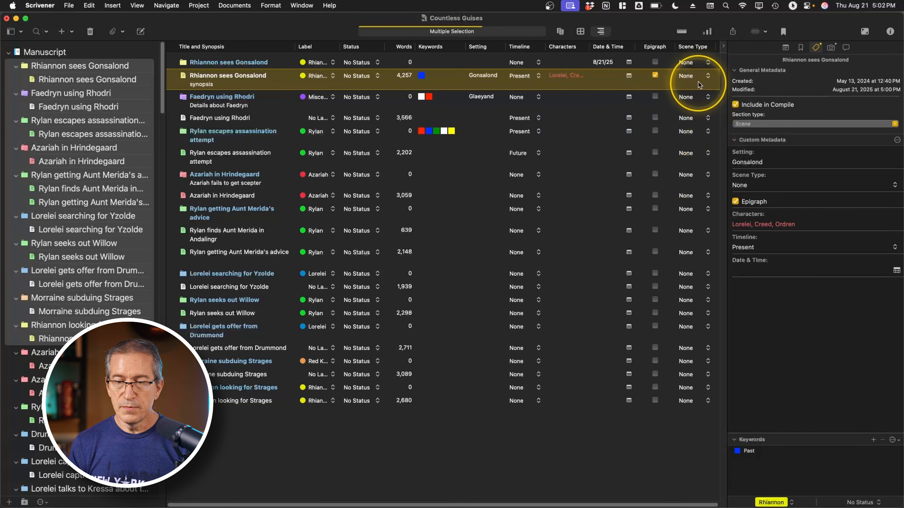
click(697, 77)
click(690, 96)
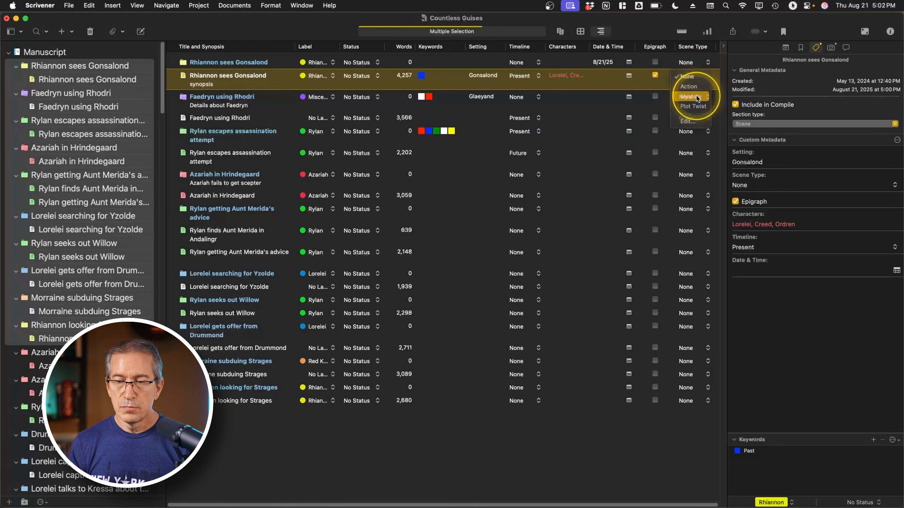
click(690, 120)
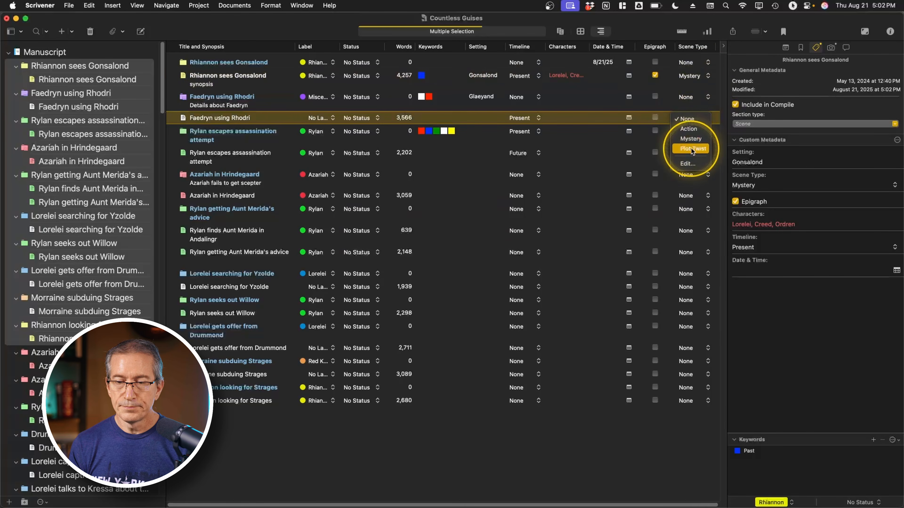
click(692, 148)
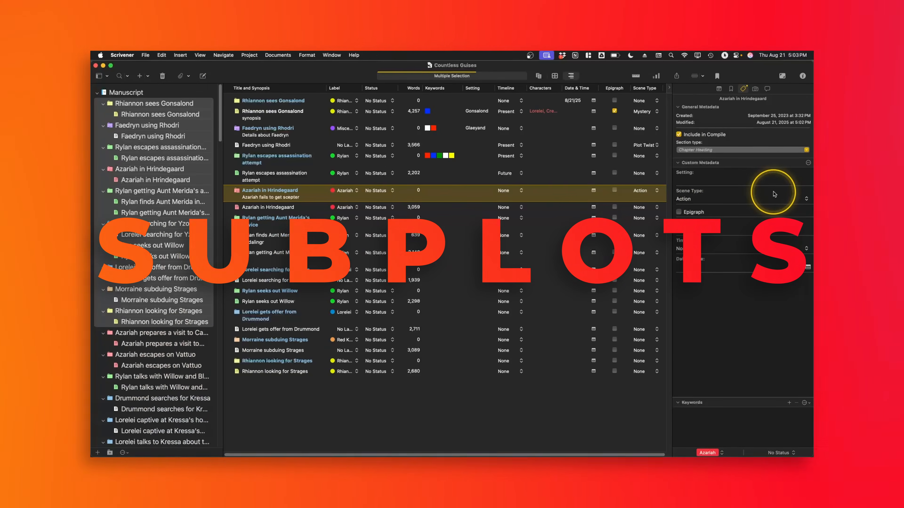
- Add a custom metadata field titled "Subplots" in the project settings
click(808, 162)
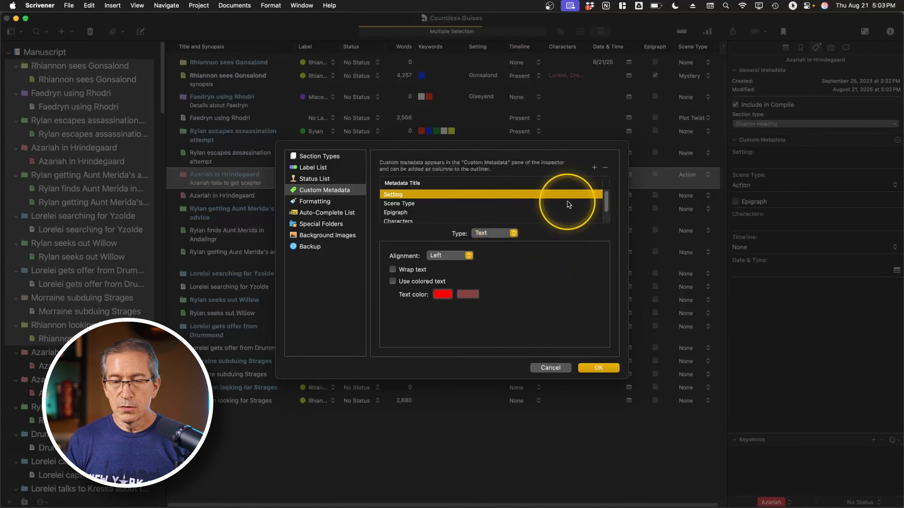
click(594, 168)
text(Subp)
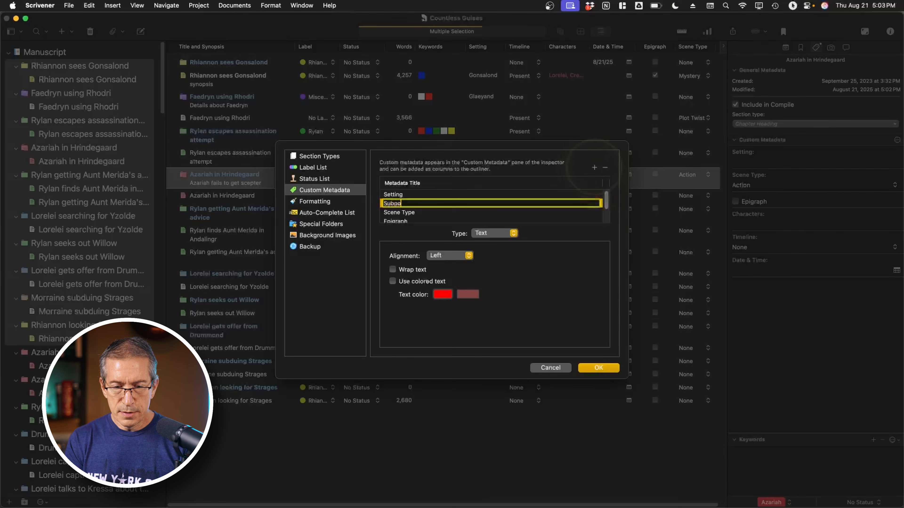
text(lots)
key(Return)
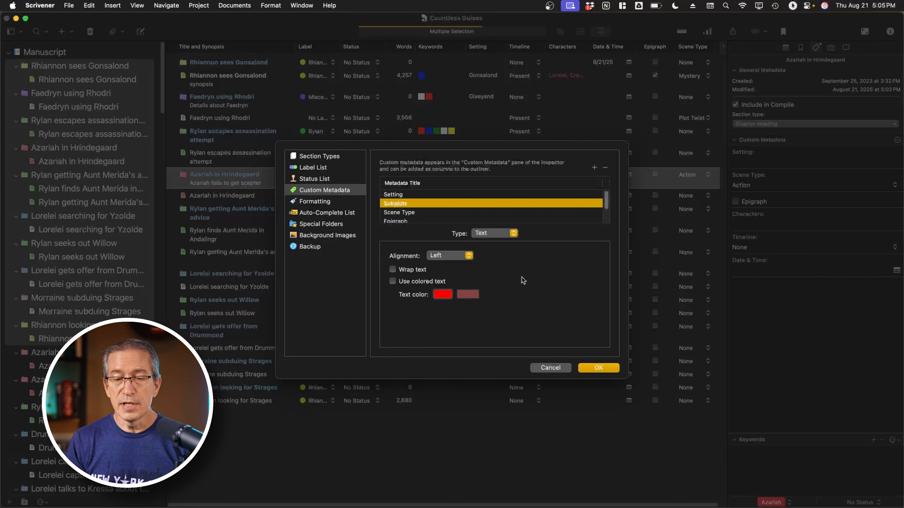
- Rename the Subplots field to "Bree" and set its type to Checkbox
double_click(399, 204)
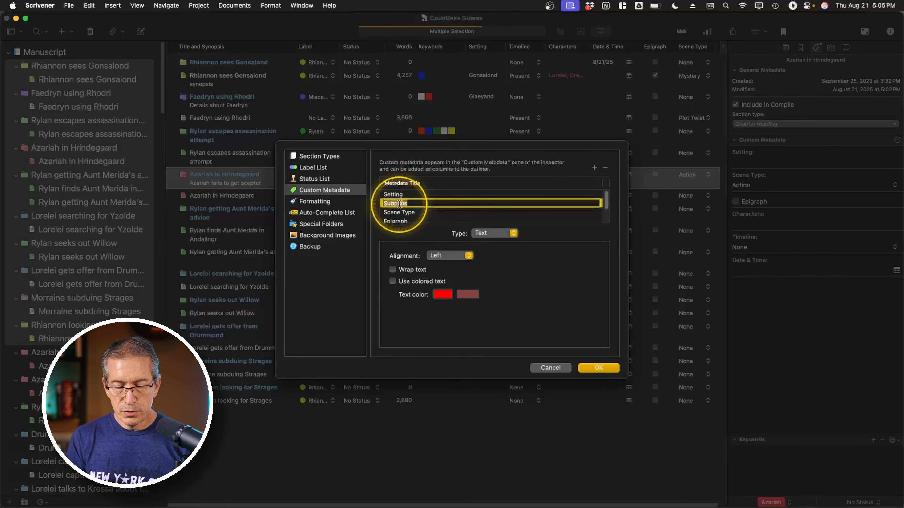
key(BackSpace)
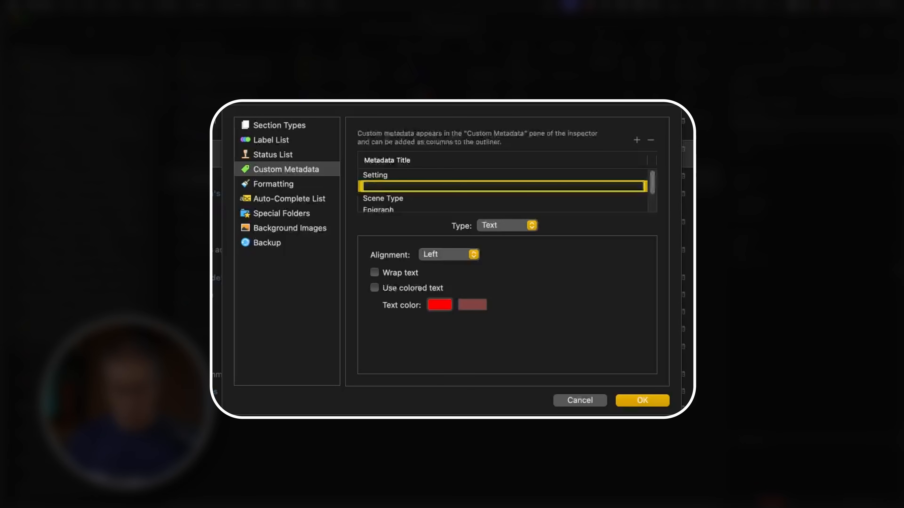
text(Bree)
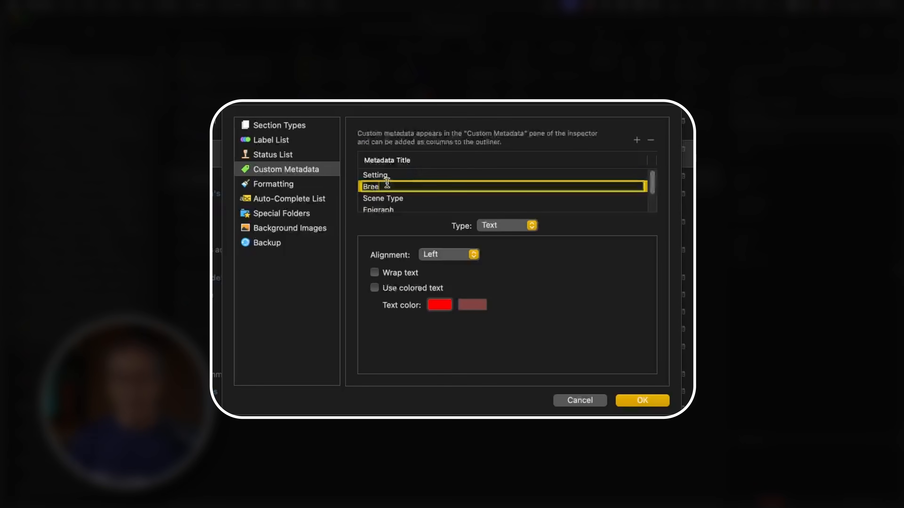
click(494, 225)
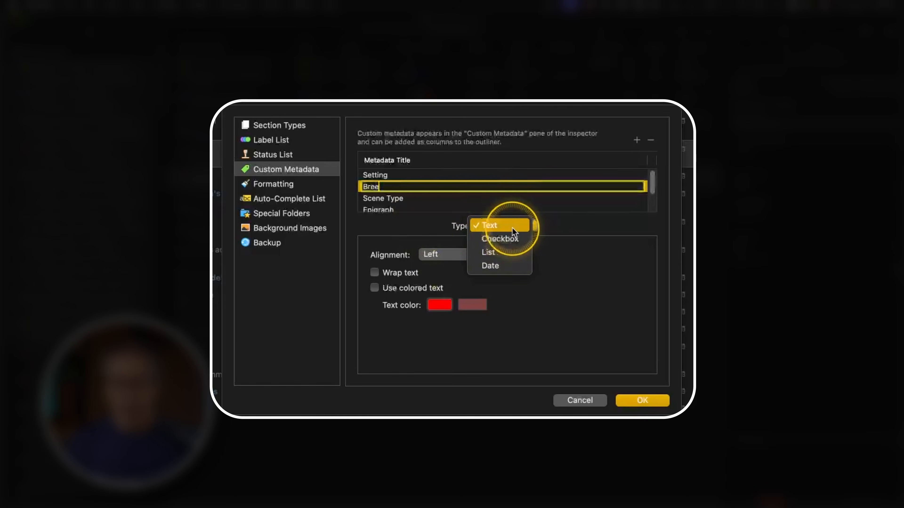
click(492, 239)
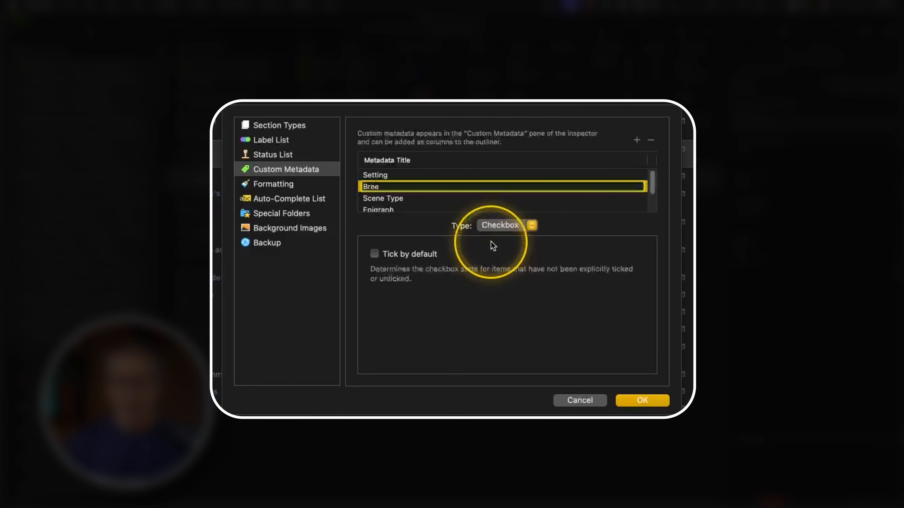
key(Return)
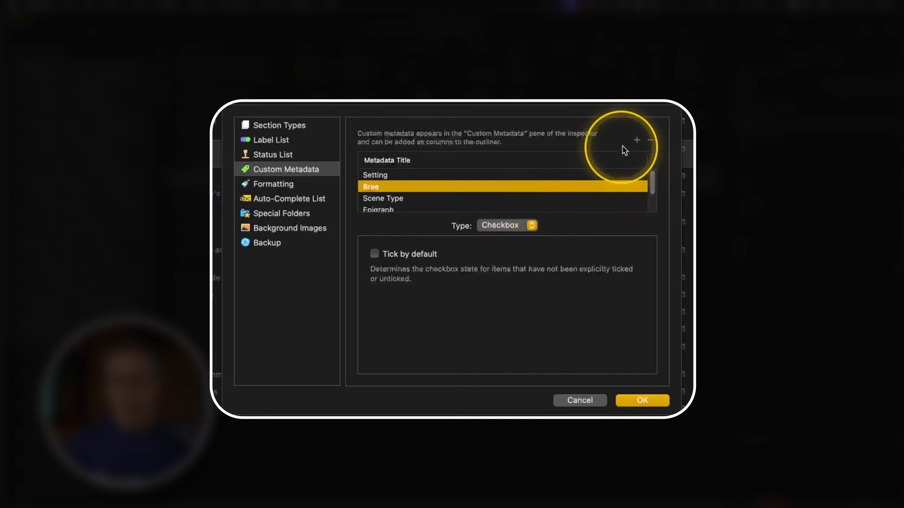
- Add a custom metadata field titled "Corruption" of type Checkbox and save the project settings
click(637, 141)
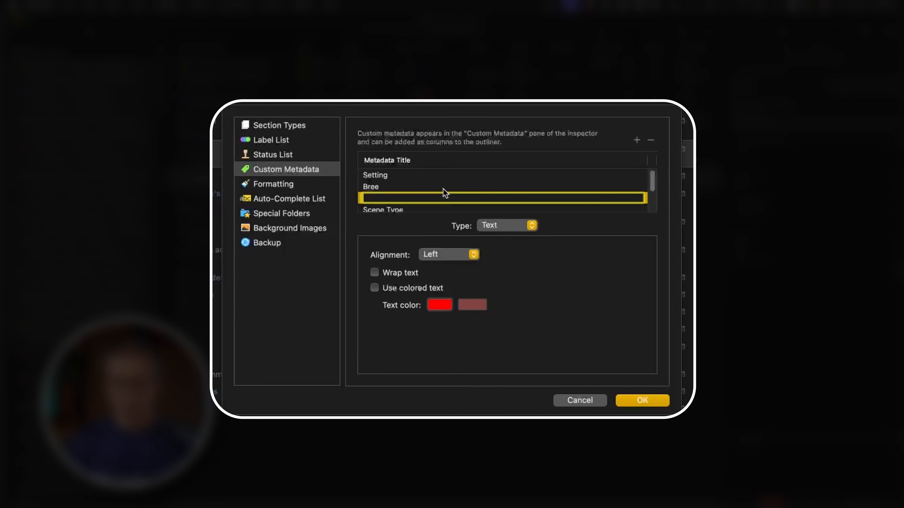
text(Corruption)
click(498, 224)
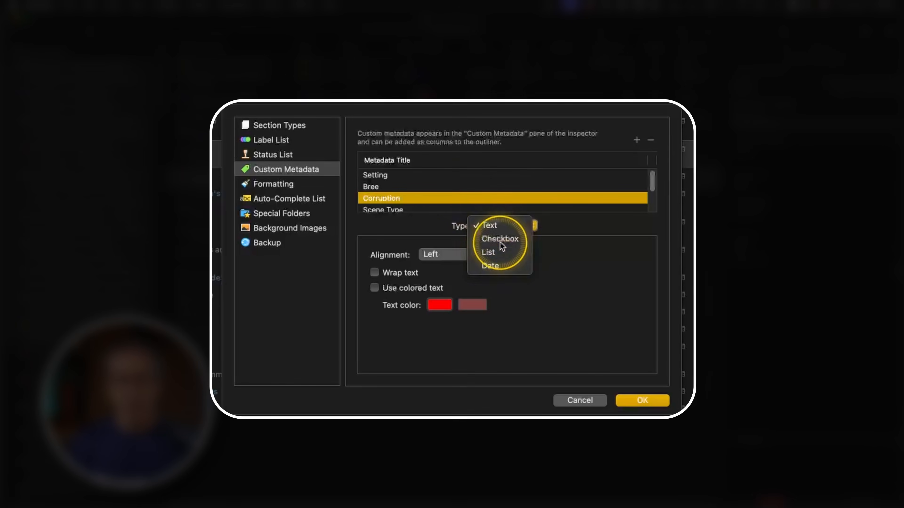
click(500, 242)
click(642, 400)
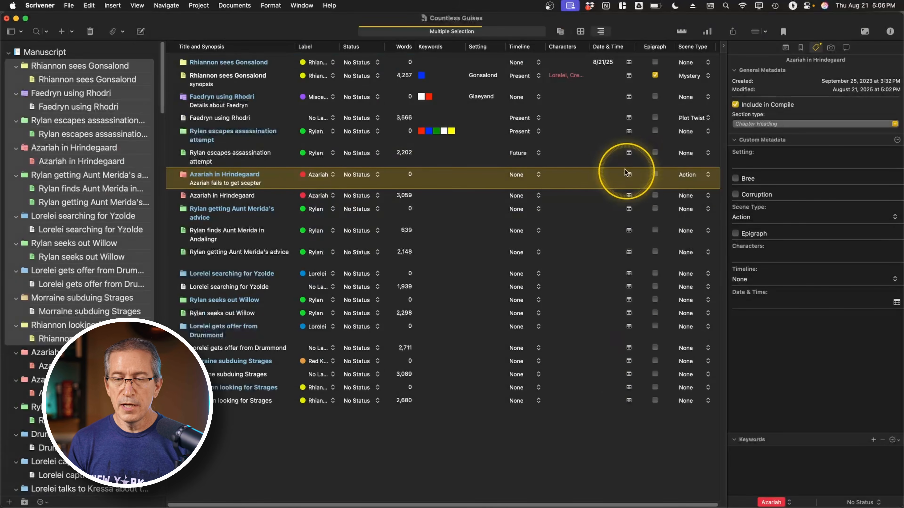
- Hide the inspector to widen the outliner and add the Bree and Corruption columns
right_click(564, 48)
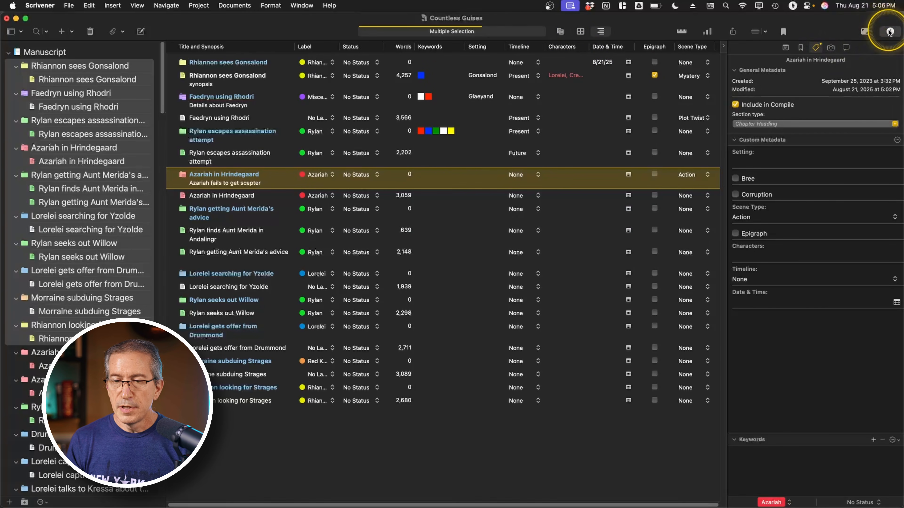
click(889, 32)
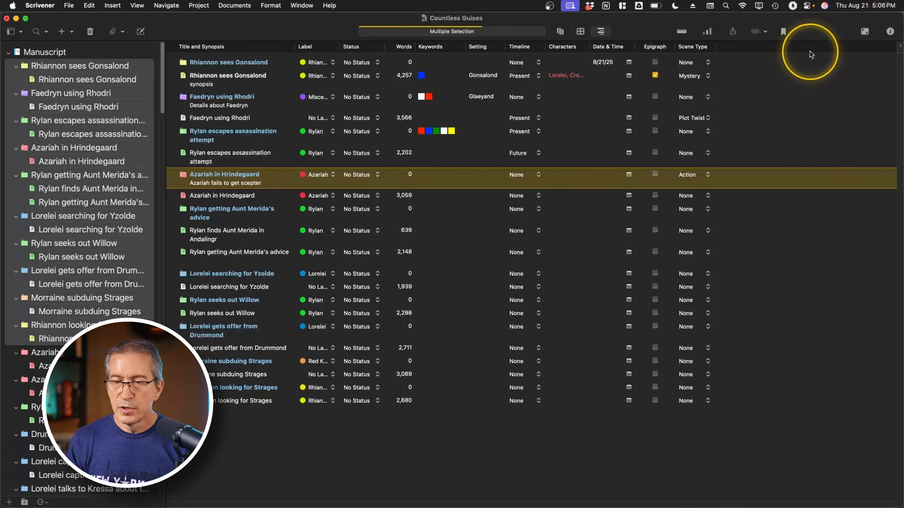
right_click(795, 52)
click(803, 144)
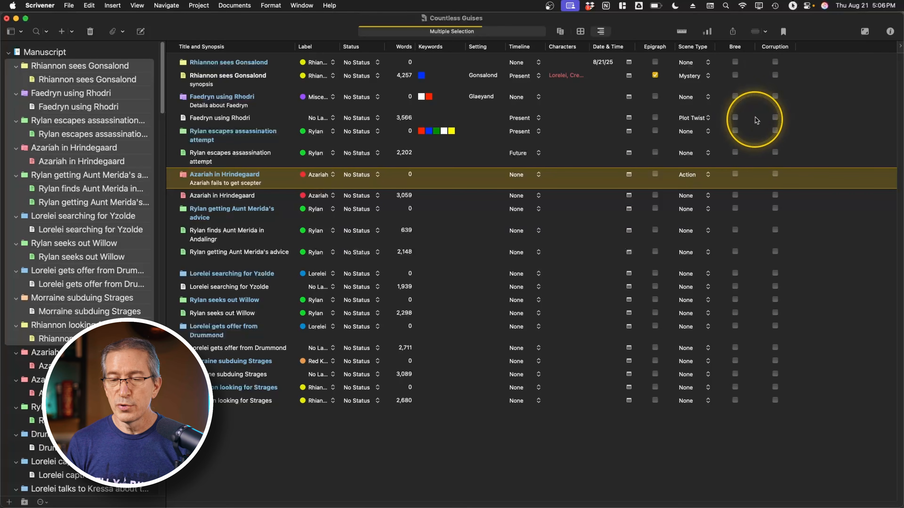
- Mark the first five outliner documents, from the Rhiannon sees Gonsalond folder through the Rylan escapes assassination attempt folder, as Bree
click(735, 62)
click(735, 75)
click(735, 96)
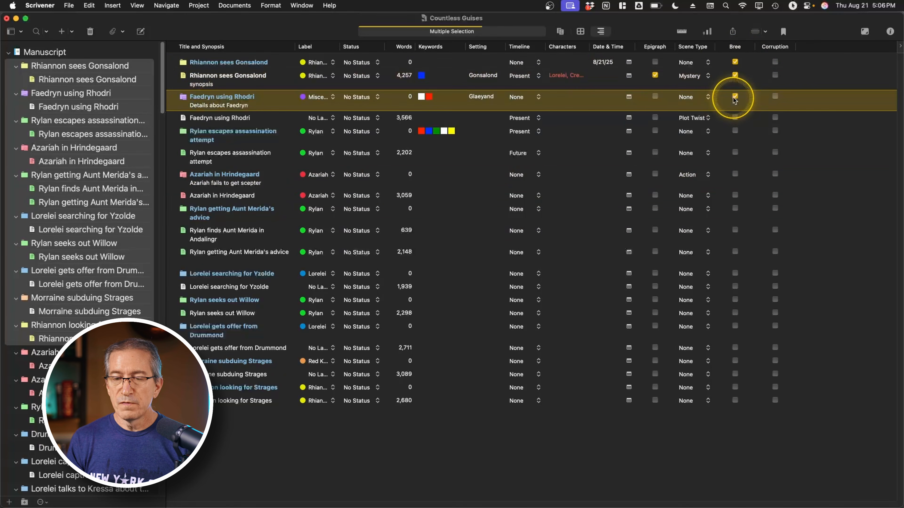
click(735, 117)
click(735, 131)
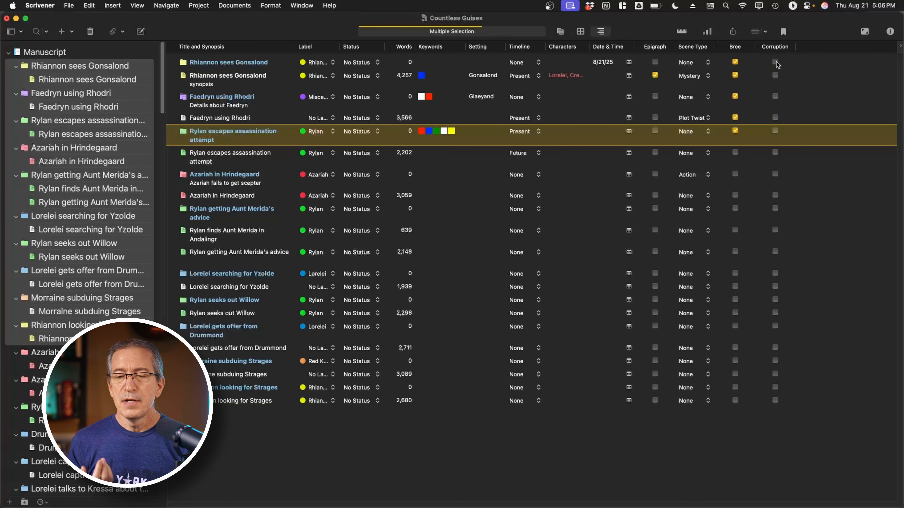
- Mark Corruption for the Gonsalond, assassination attempt, Aunt Merida's advice and Morraine subduing Strages scenes and the Lorelei gets offer from Drummond folder
click(775, 75)
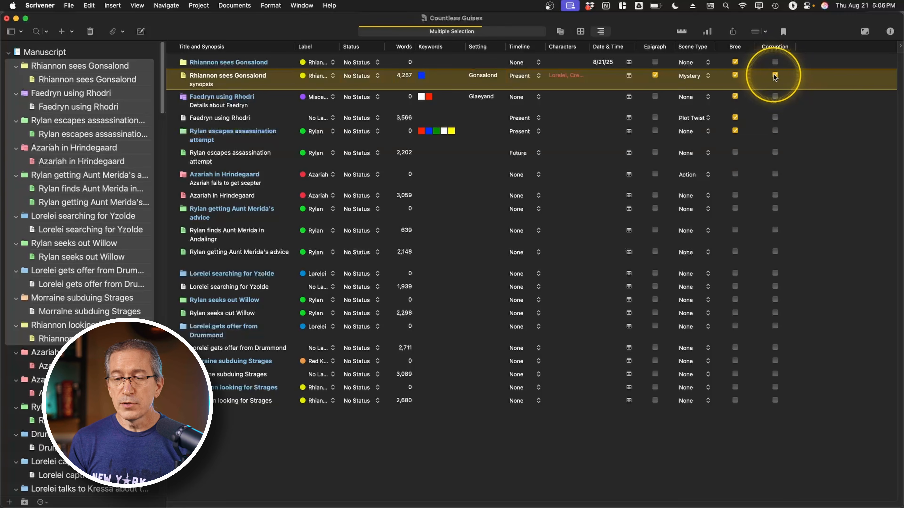
click(773, 151)
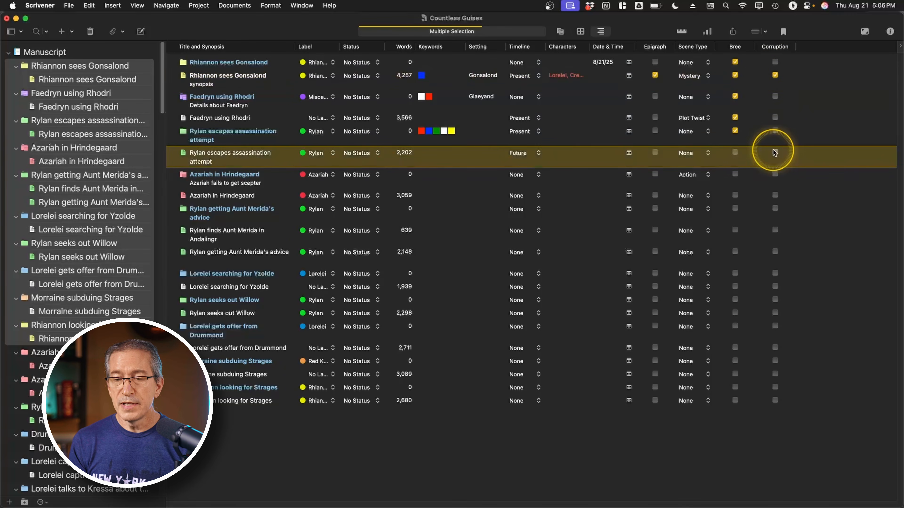
click(775, 252)
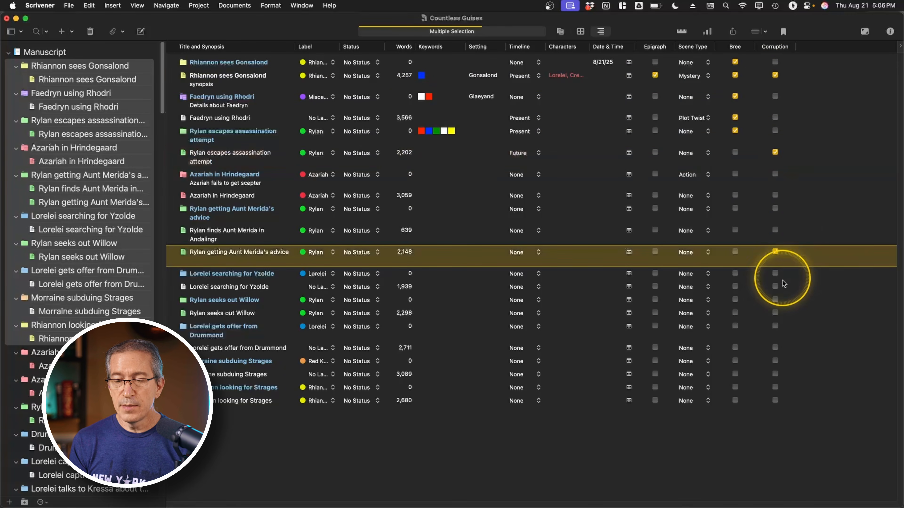
click(775, 326)
click(775, 373)
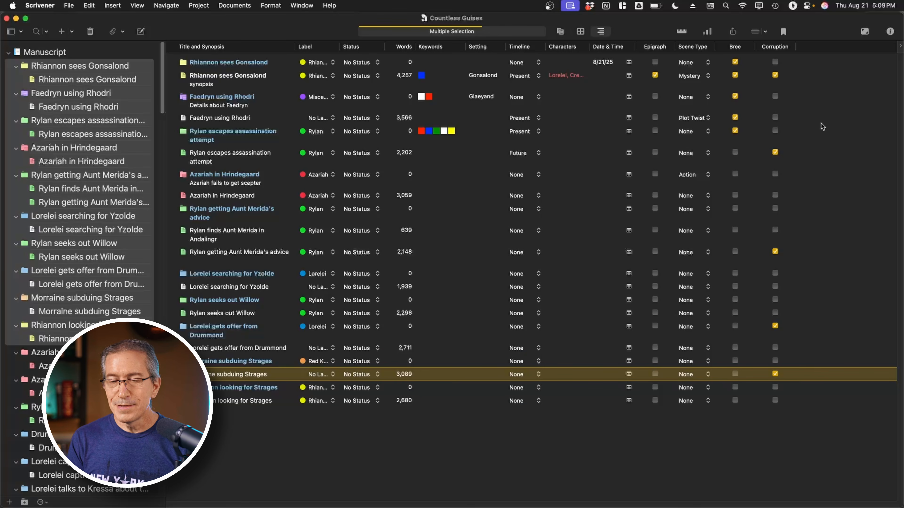
- Show the inspector and add a custom metadata field titled "Collaborator" in the project settings
click(890, 32)
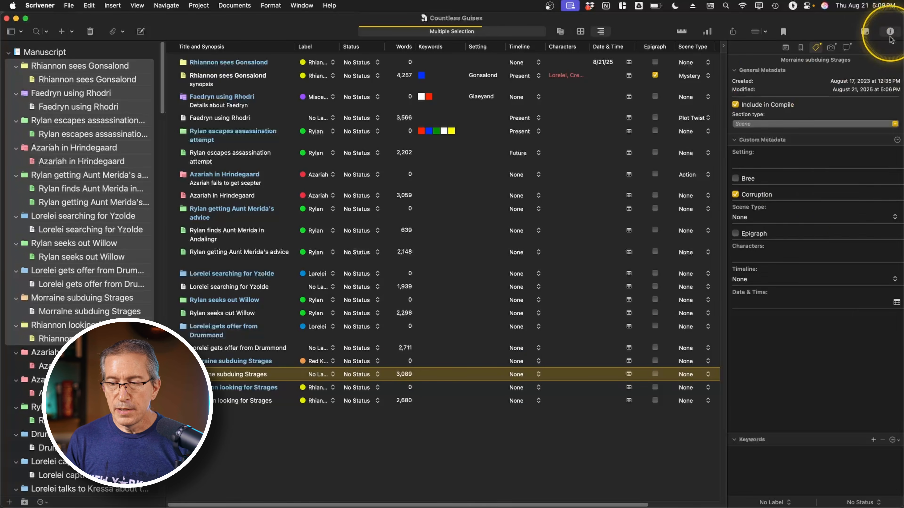
click(896, 140)
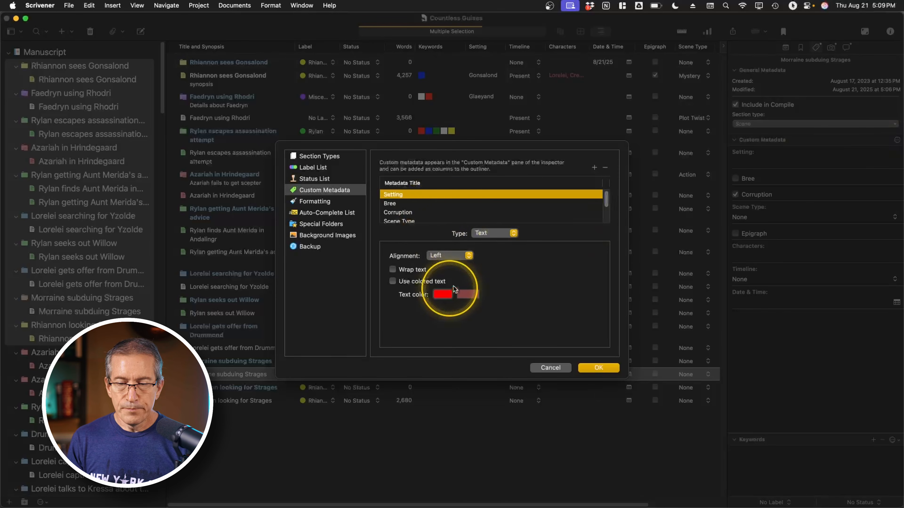
click(594, 167)
text(Collaborator)
key(Return)
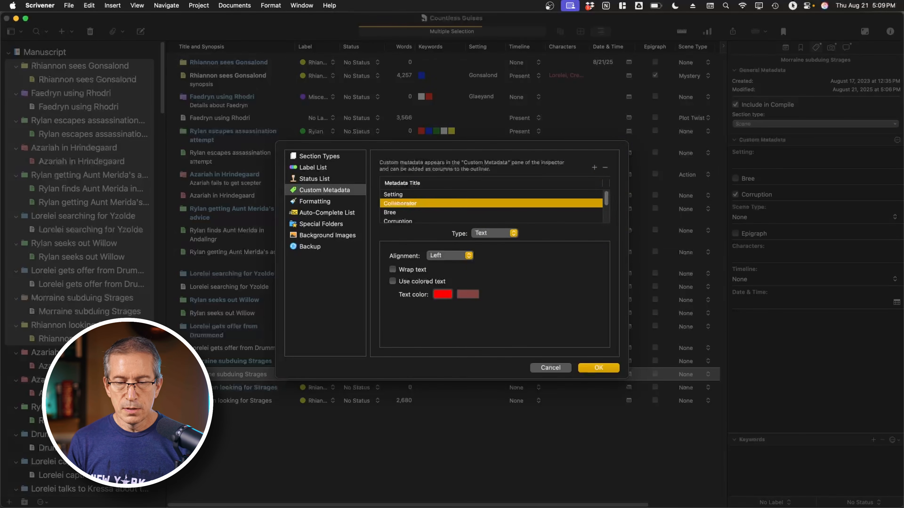
- Make the Collaborator field a List with two collaborators' first names as items and save the project settings
click(493, 234)
click(489, 254)
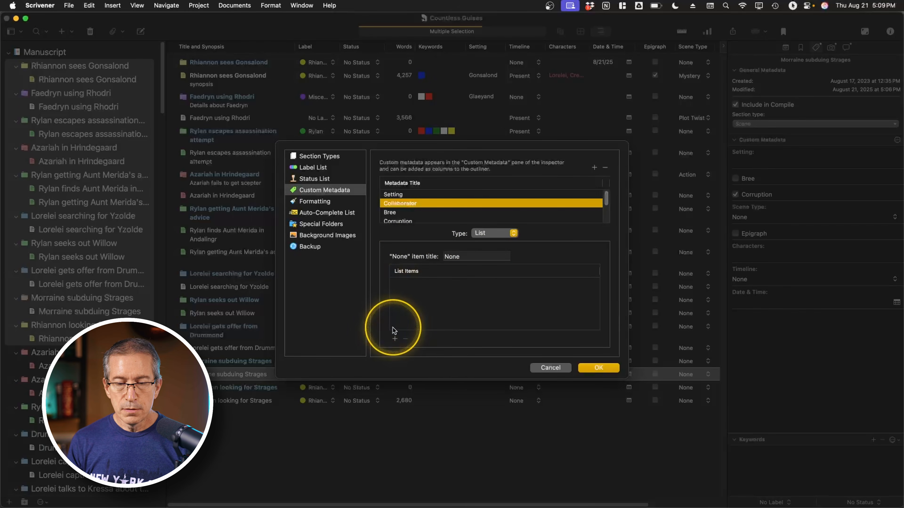
click(395, 340)
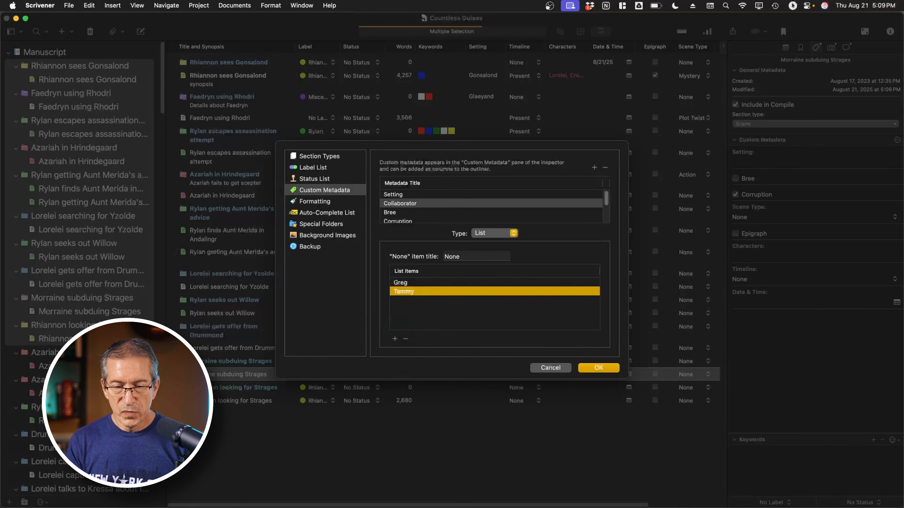
click(599, 368)
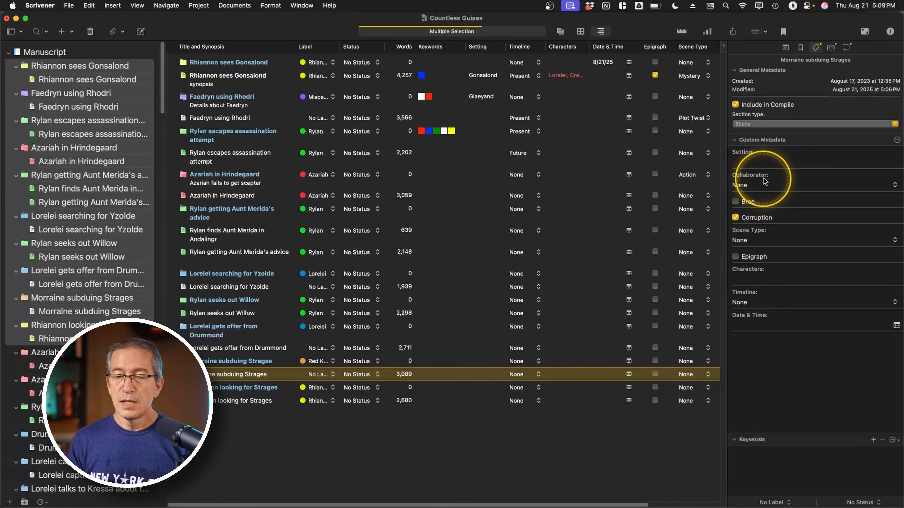
- Set the Collaborator of the Morraine subduing Strages scene to the first collaborator in the list
click(796, 186)
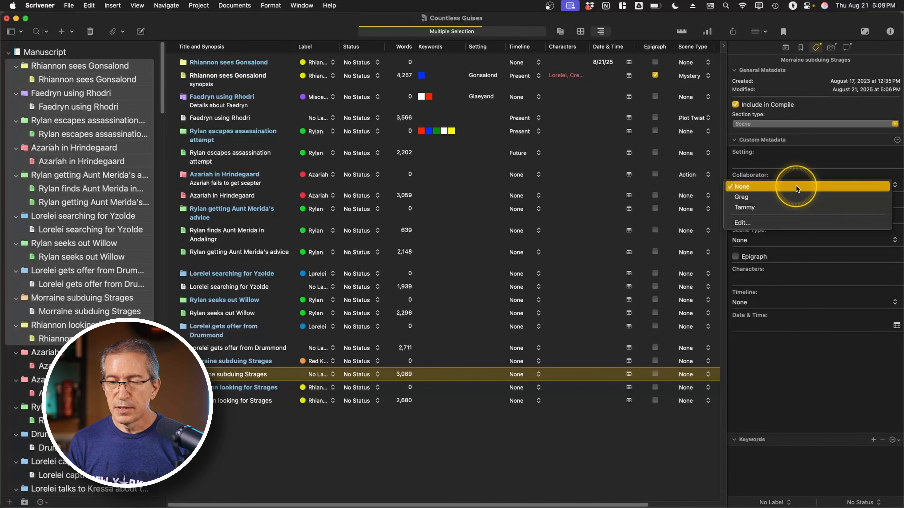
click(773, 197)
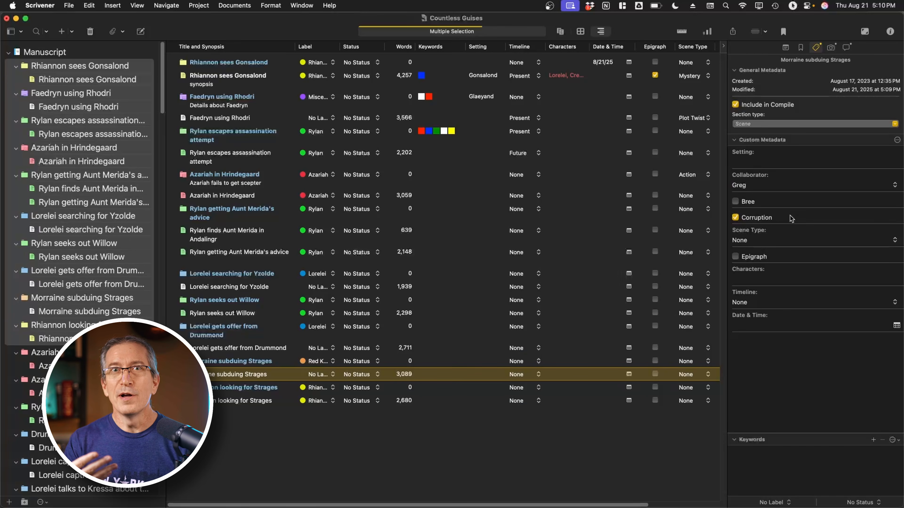
click(770, 165)
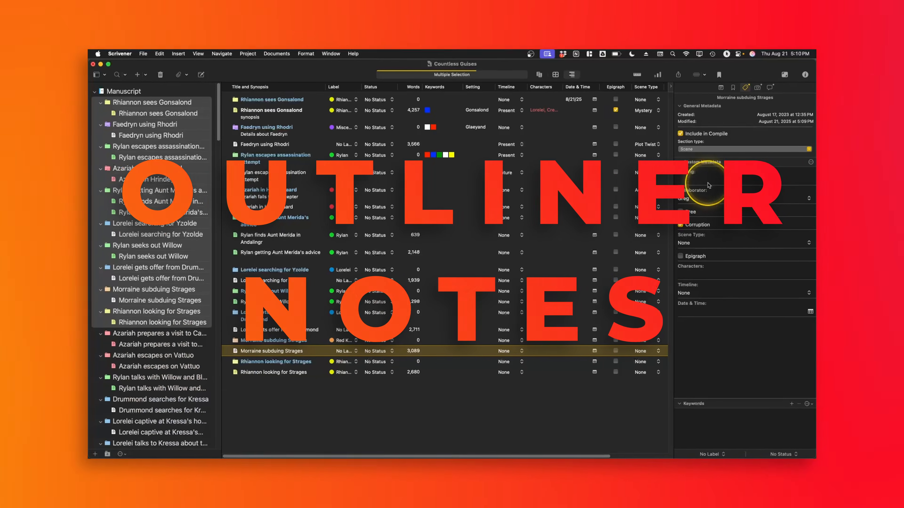
- View the scene's synopsis and notes, then hide the inspector and check the available outliner columns for a notes option
click(718, 89)
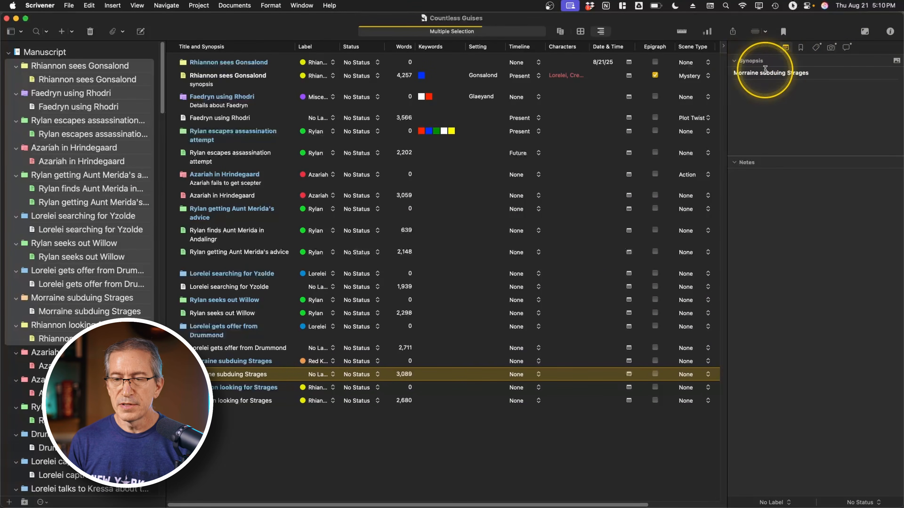
click(771, 174)
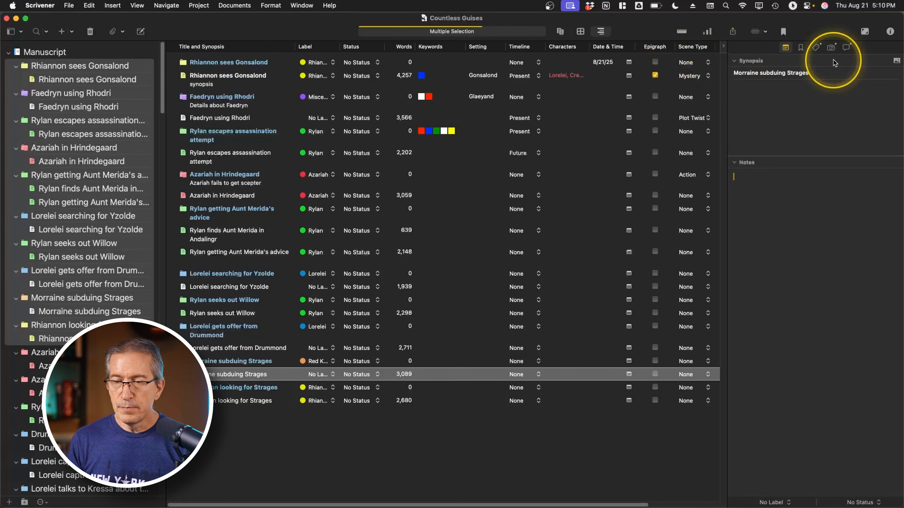
click(887, 34)
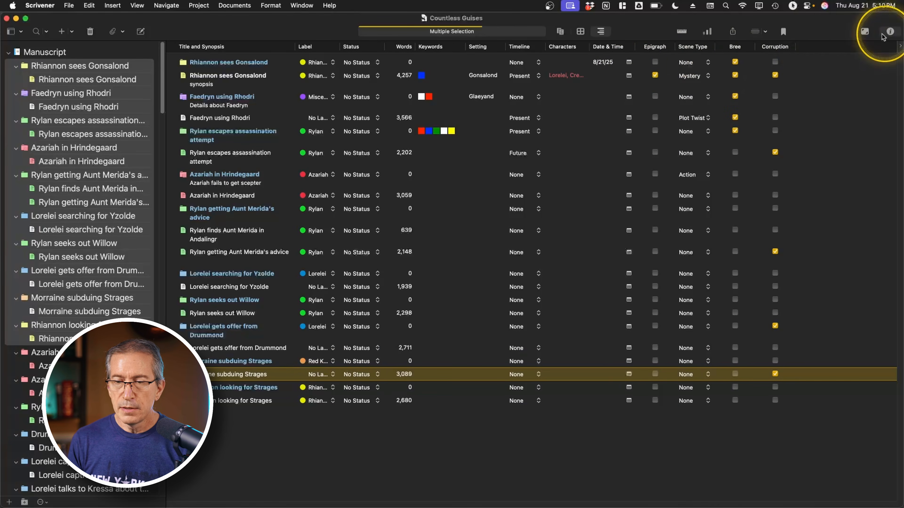
right_click(812, 48)
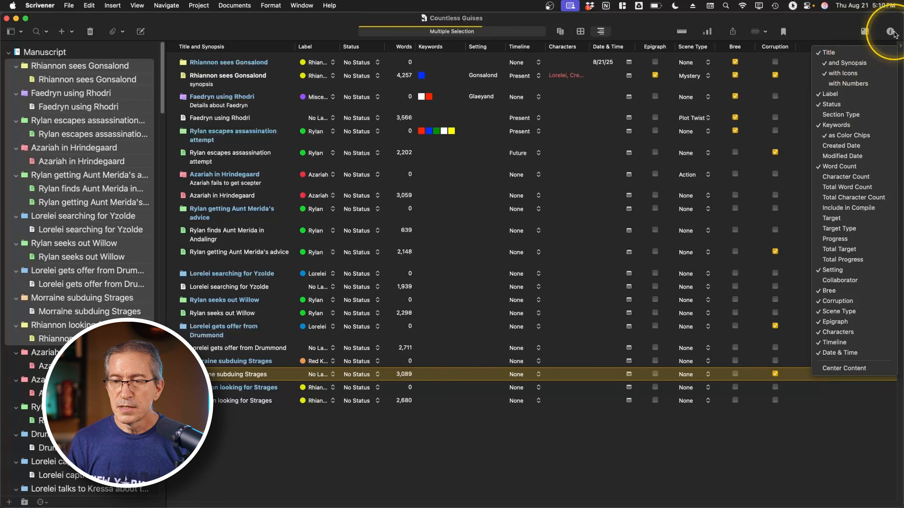
- Add a custom metadata field titled "Outliner Notes" of type Text with wrapped text and save the project settings
click(901, 31)
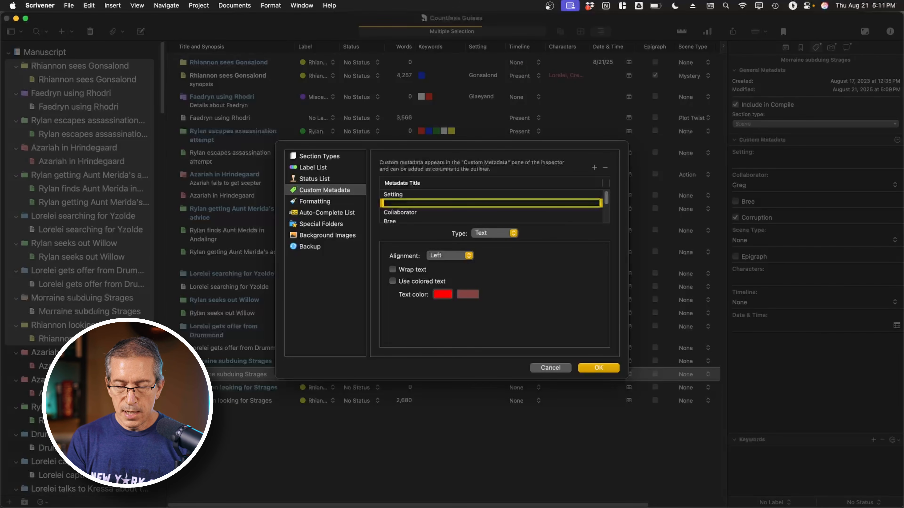
text(Outliner Notes)
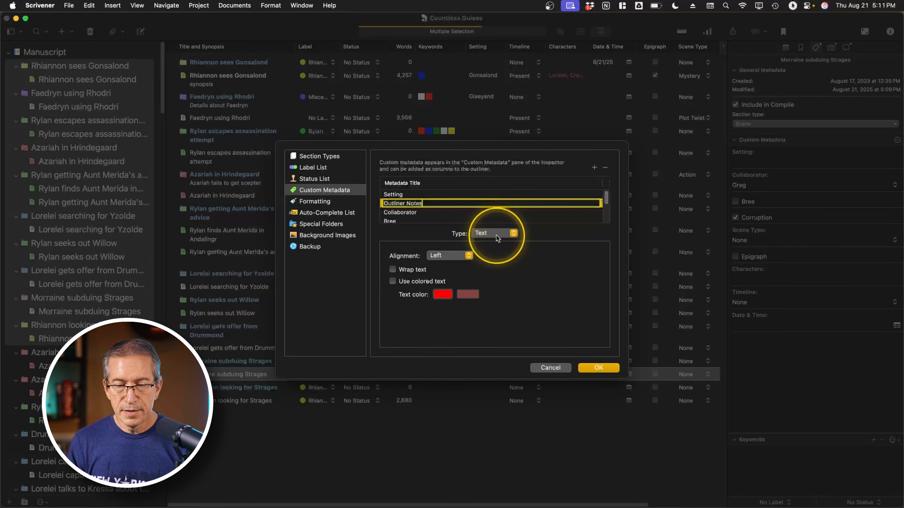
click(393, 269)
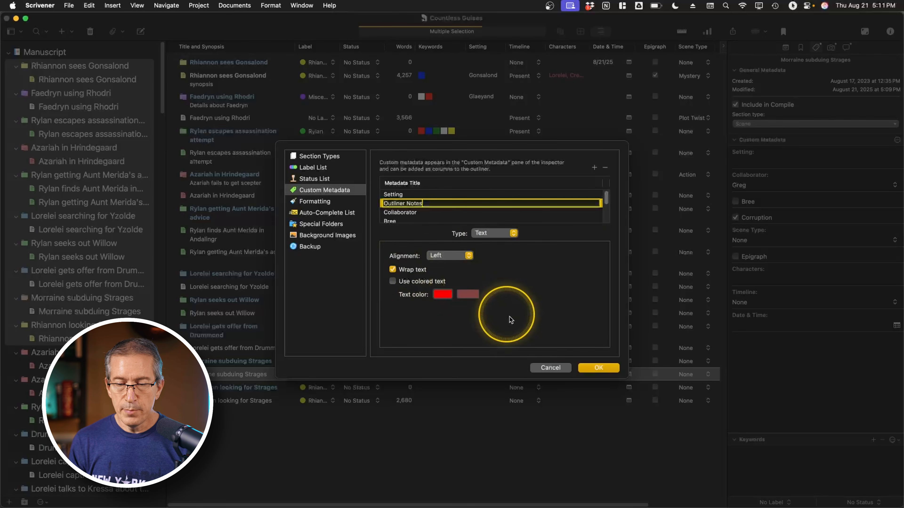
click(592, 367)
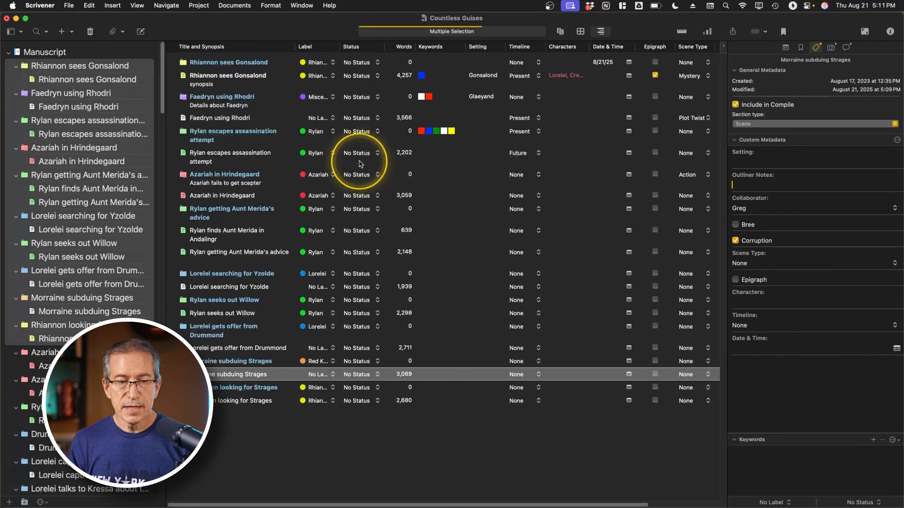
- Copy the opening text of the Rhiannon sees Gonsalond scene, through "Maladox", into its Outliner Notes field
click(90, 81)
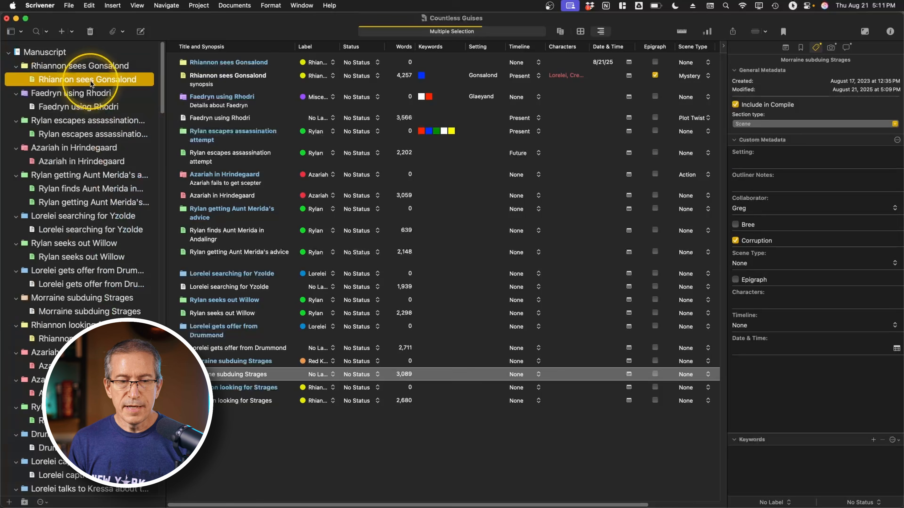
drag(214, 98, 385, 129)
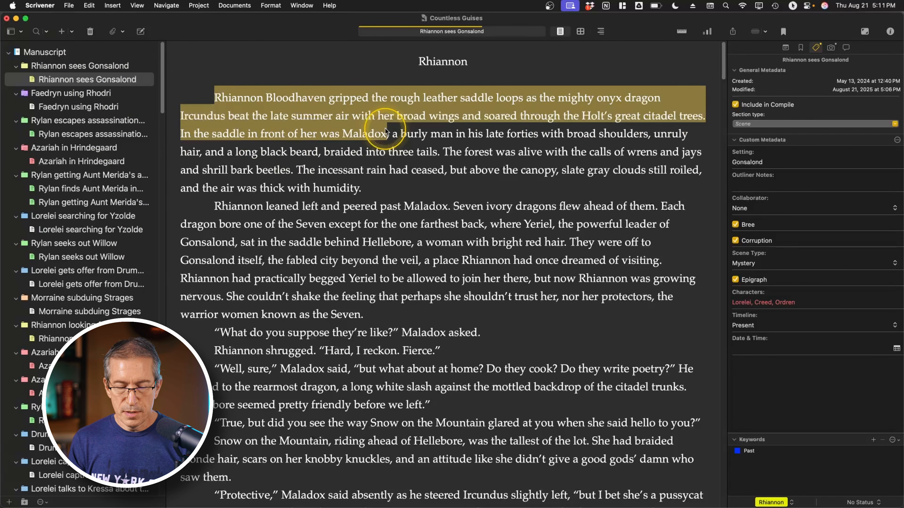
key(super+c)
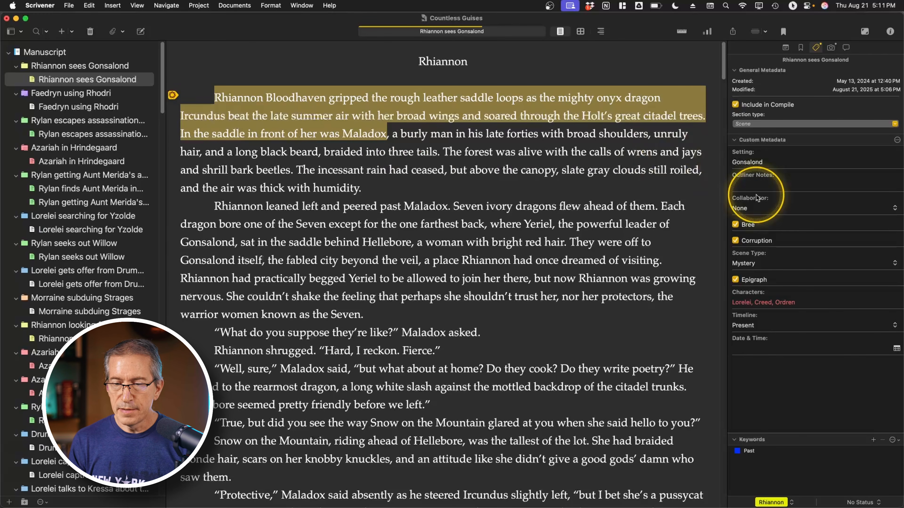
click(753, 187)
key(super+v)
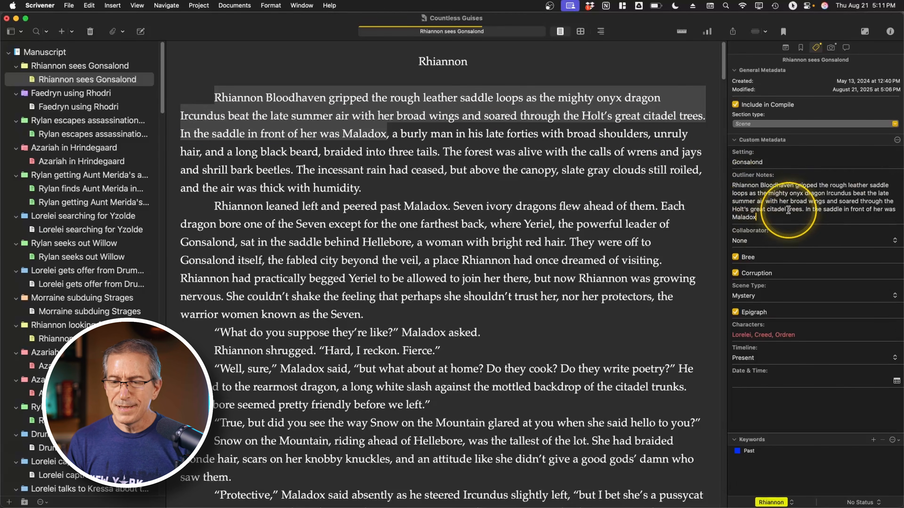
click(627, 170)
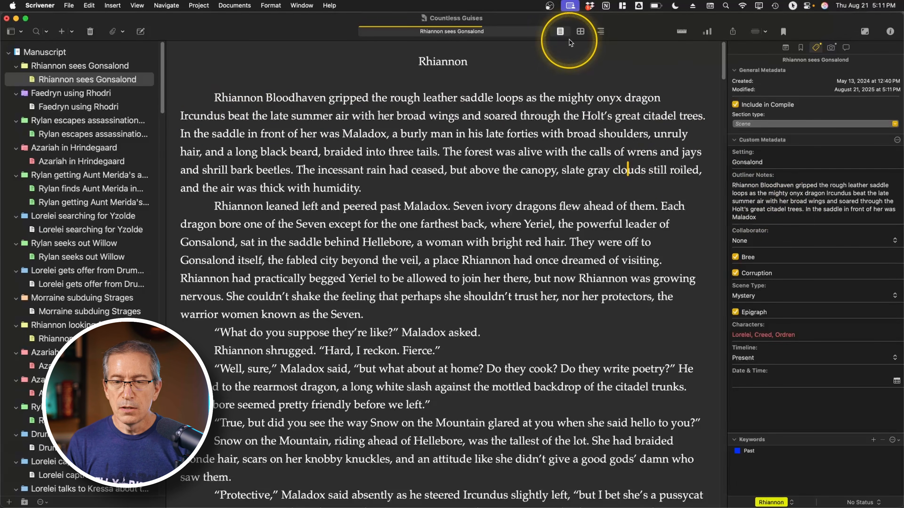
- Show the documents from the Rhiannon sees Gonsalond folder through the Azariah in Hrindegaard scene in the outliner
click(601, 32)
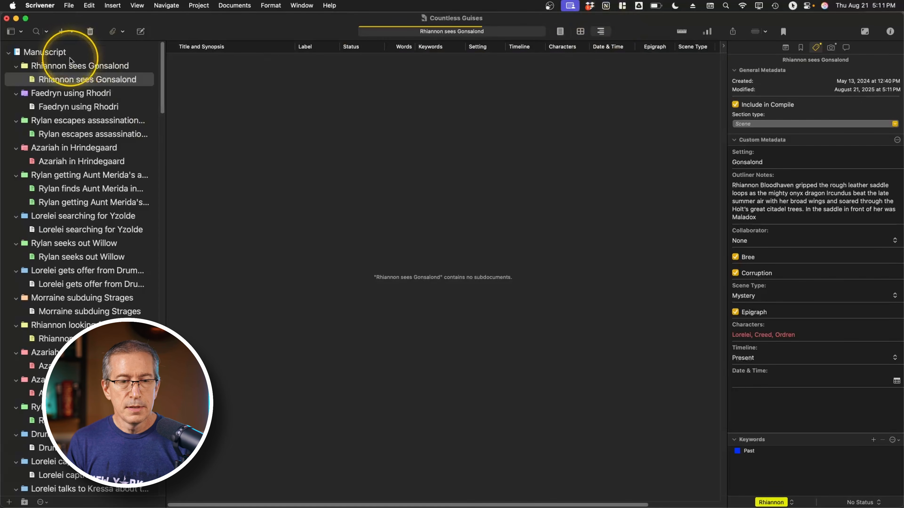
click(66, 66)
shift+click(82, 161)
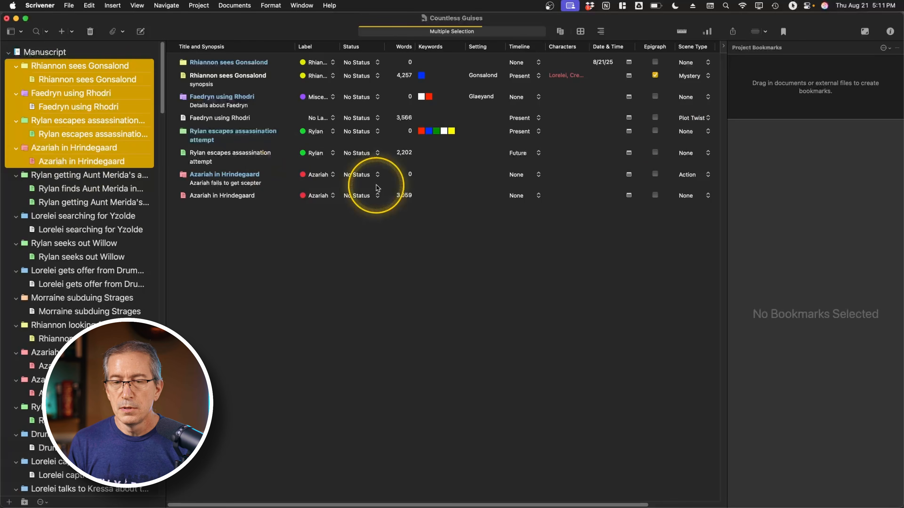
- Hide the inspector and add the Outliner Notes column to the outliner
click(890, 31)
right_click(804, 46)
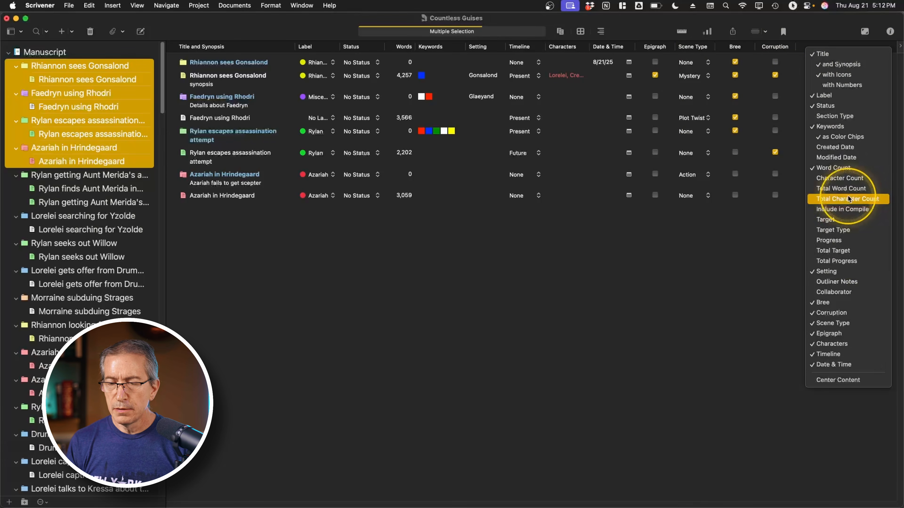
click(850, 283)
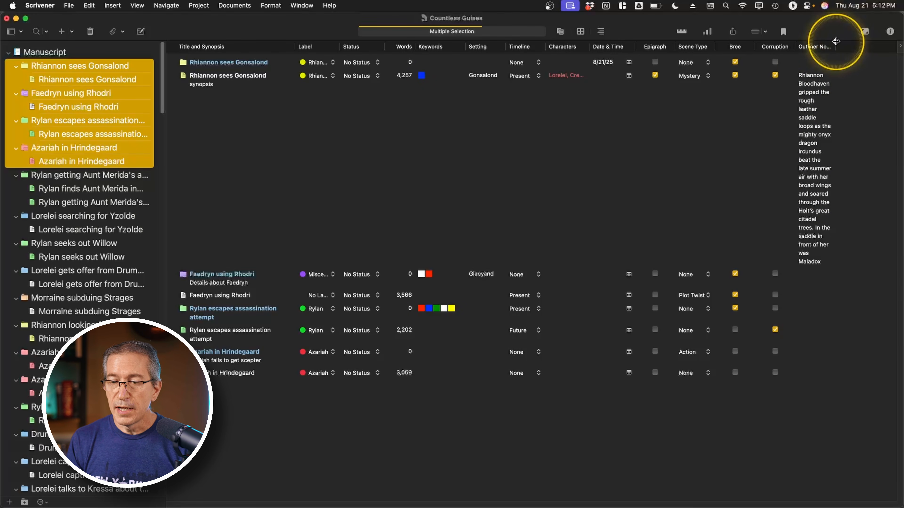
- Widen the Outliner Notes column and narrow the Date & Time, Epigraph, Scene Type, Bree and Corruption columns
drag(836, 45, 893, 44)
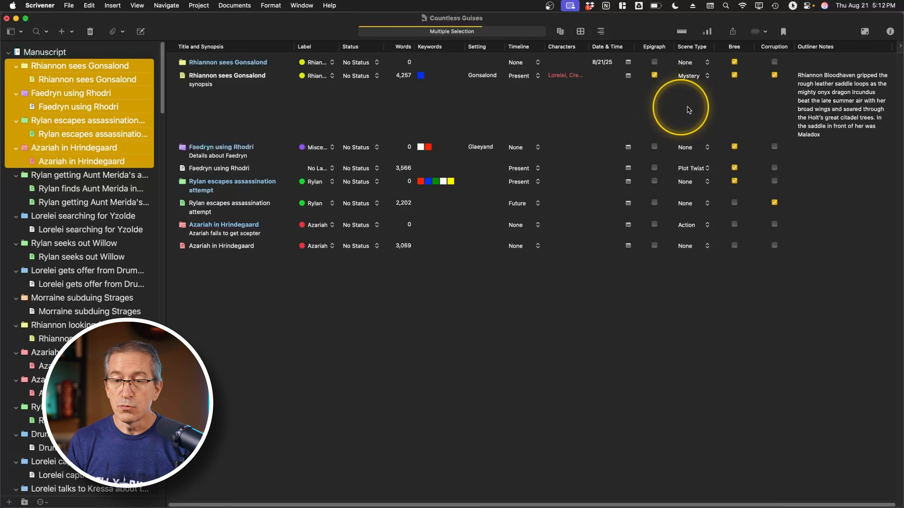
drag(632, 47, 622, 49)
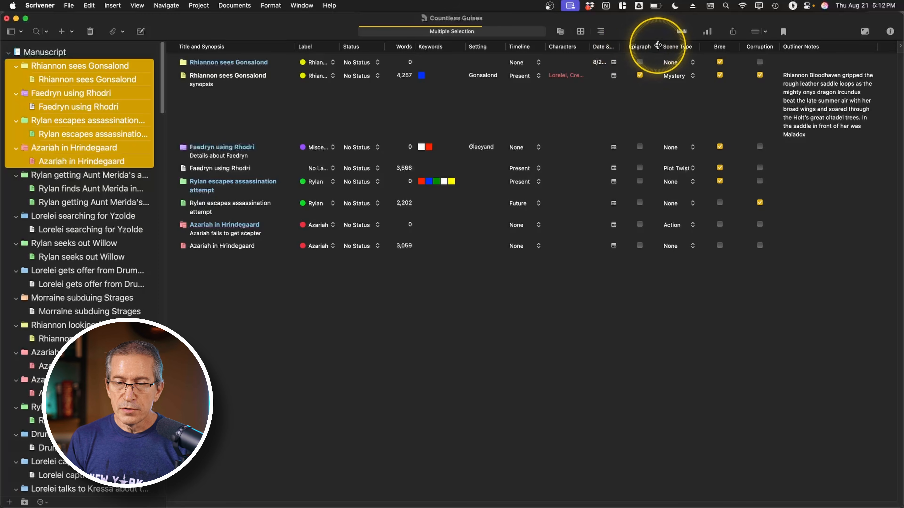
drag(659, 46, 709, 45)
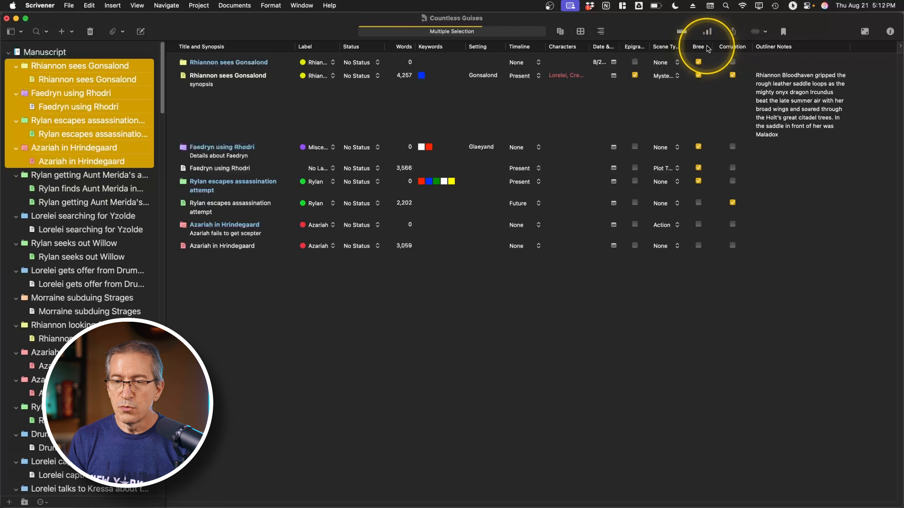
- Narrow the Corruption column and widen the Outliner Notes column in the outliner
click(753, 46)
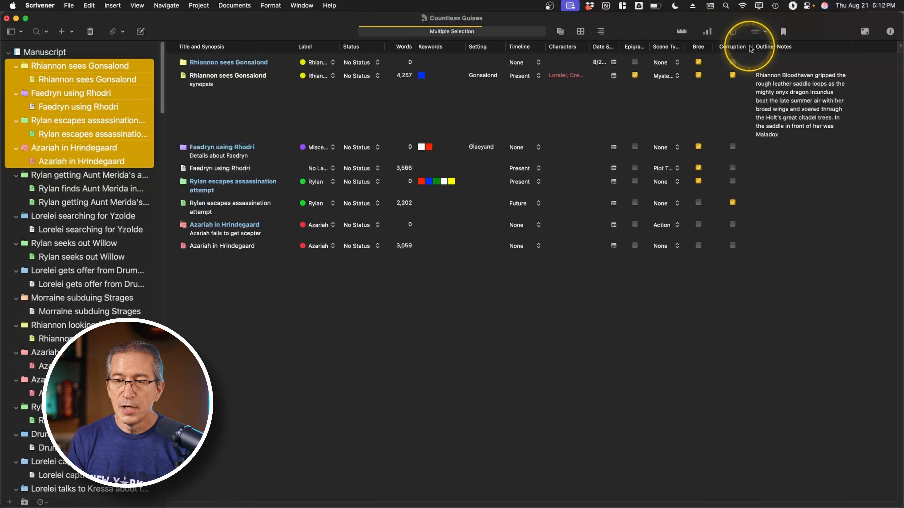
drag(754, 47, 742, 45)
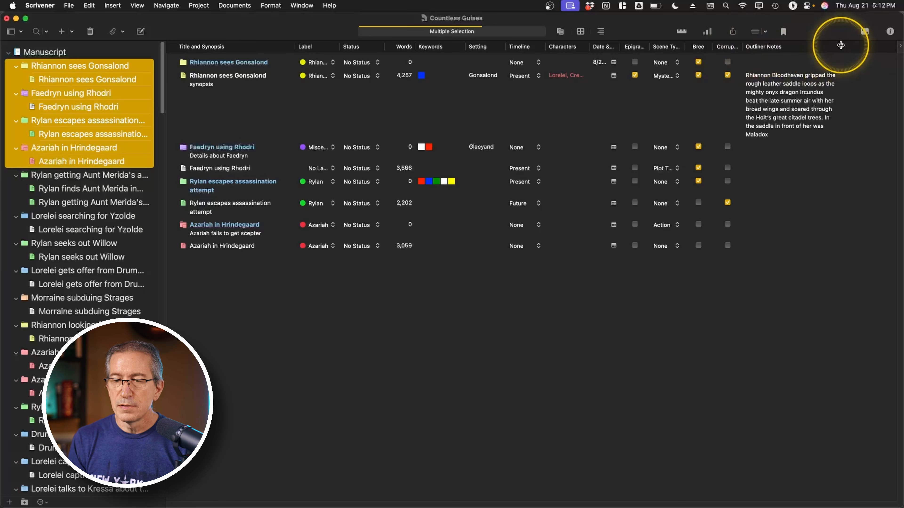
drag(843, 46, 886, 46)
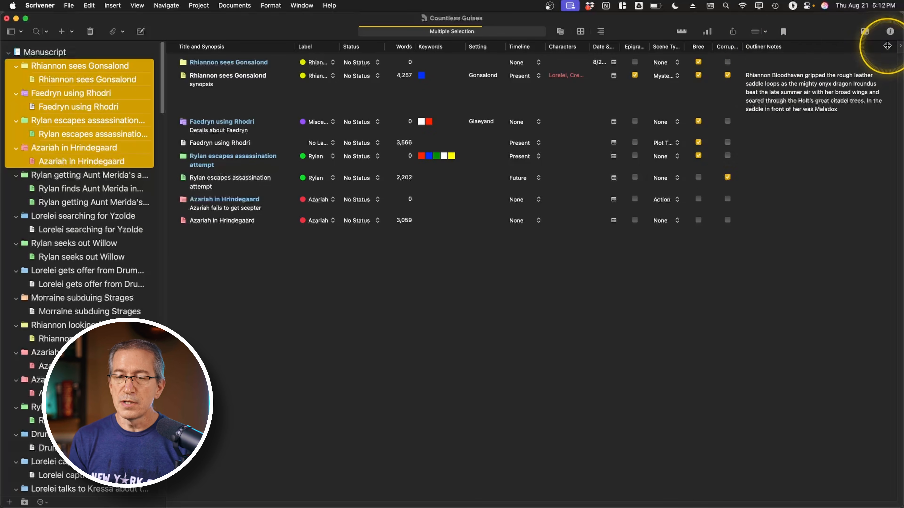
- Delete "th her" after "air wi" in the Outliner Notes of the Rhiannon sees Gonsalond scene
click(813, 92)
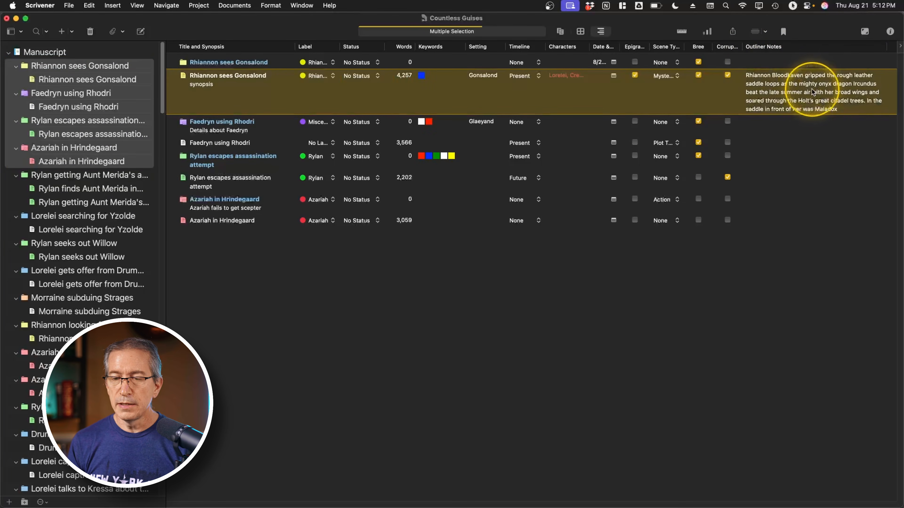
click(846, 104)
click(839, 106)
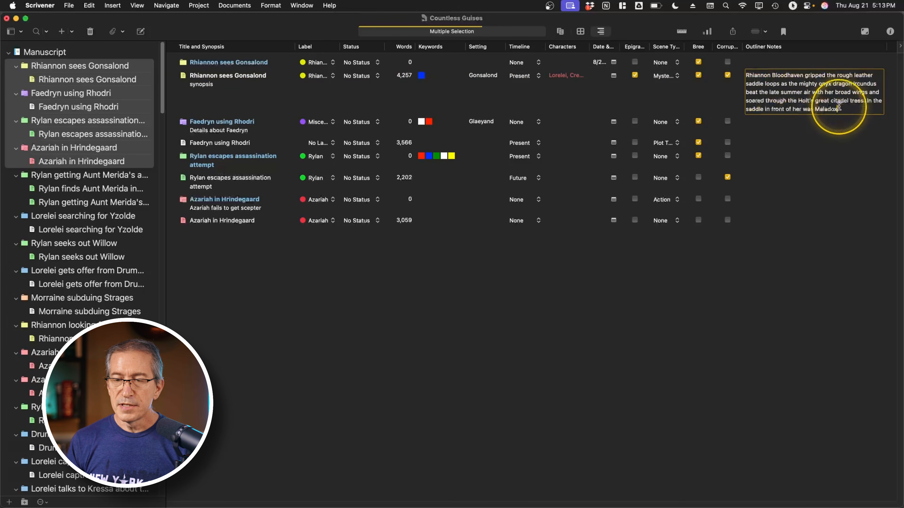
double_click(825, 93)
key(BackSpace)
key(BackSpace)
key(BackSpace)
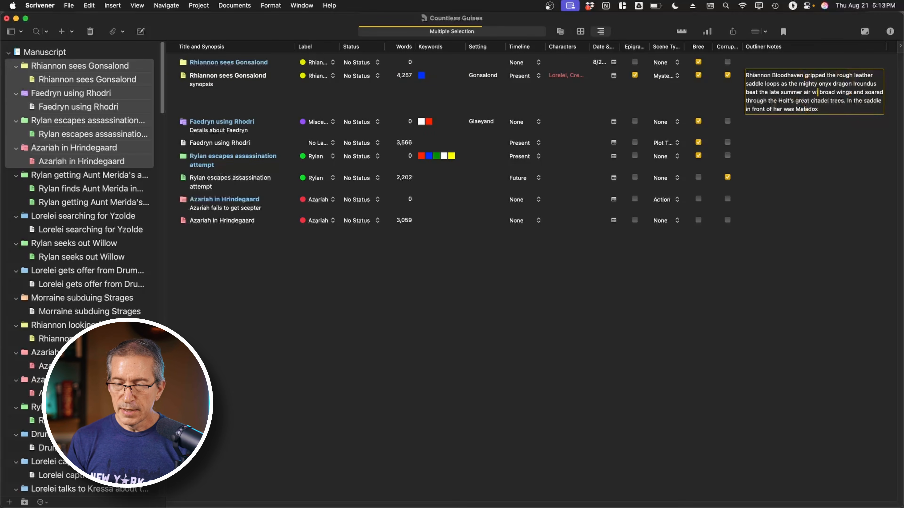
key(Return)
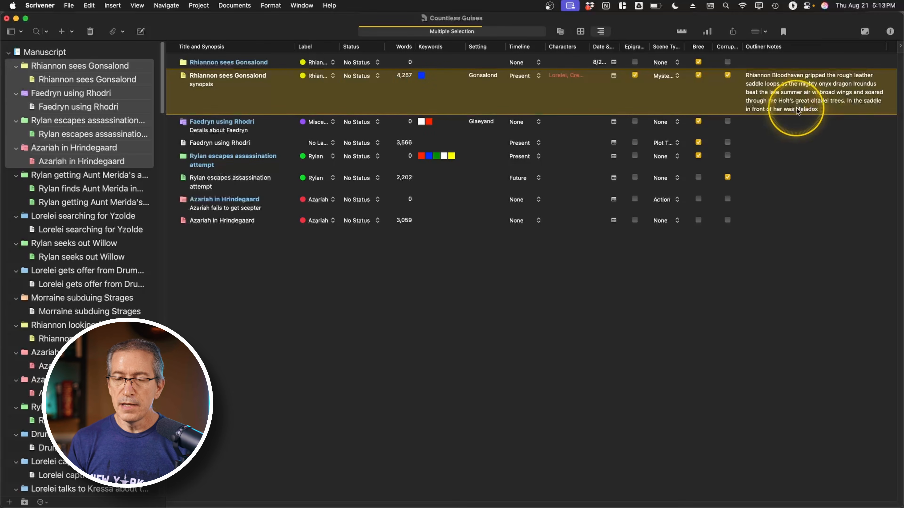
- Step through the Outliner Notes cells from the Rhiannon sees Gonsalond scene to the Azariah in Hrindegaard scene, back up and down again
click(801, 102)
click(824, 109)
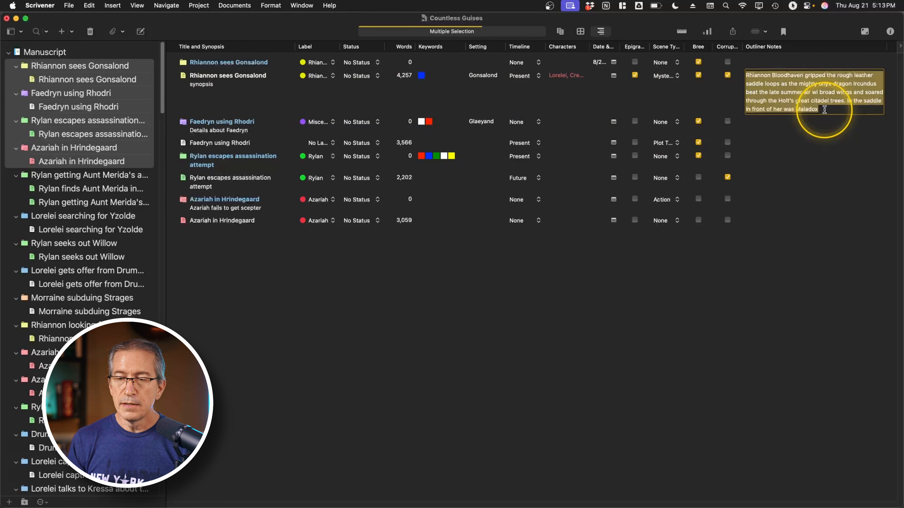
key(Right)
key(Down)
key(Down)
key(Down)
key(Down)
key(Down)
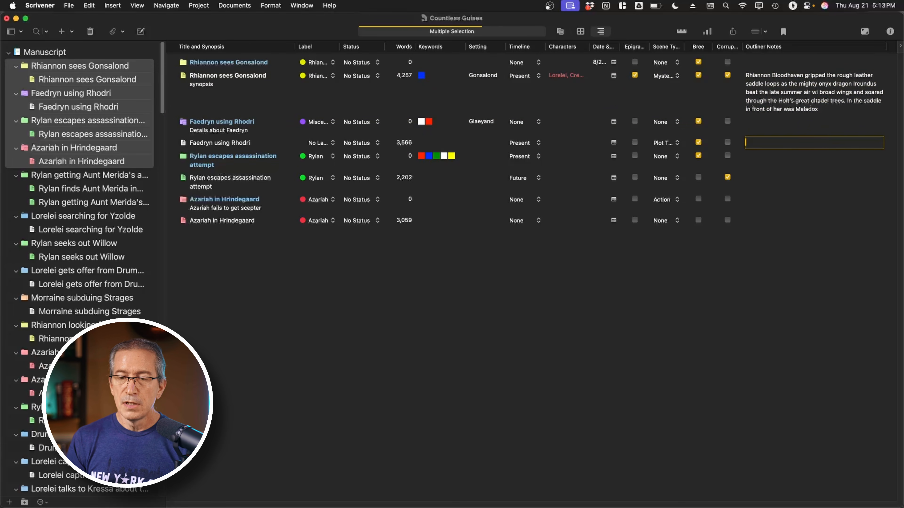
key(Down)
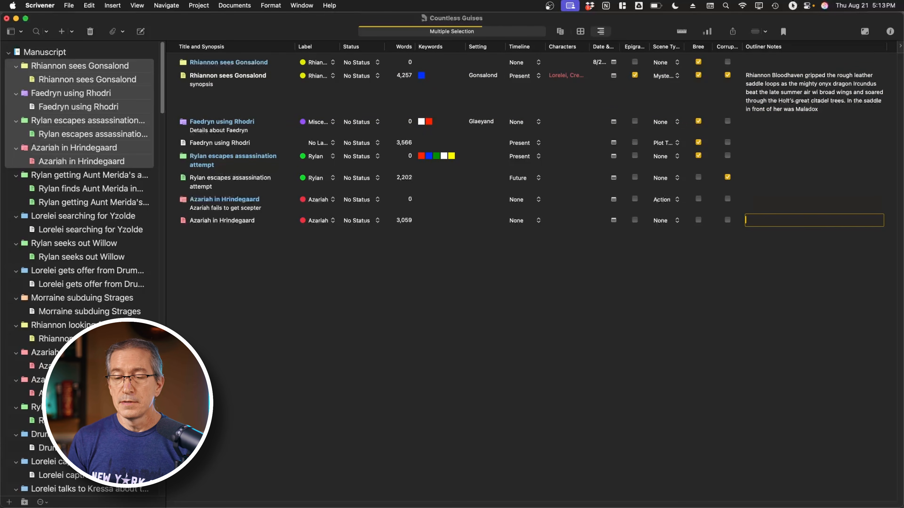
key(Up)
key(Up)
key(Up)
key(Up)
key(Up)
key(Up)
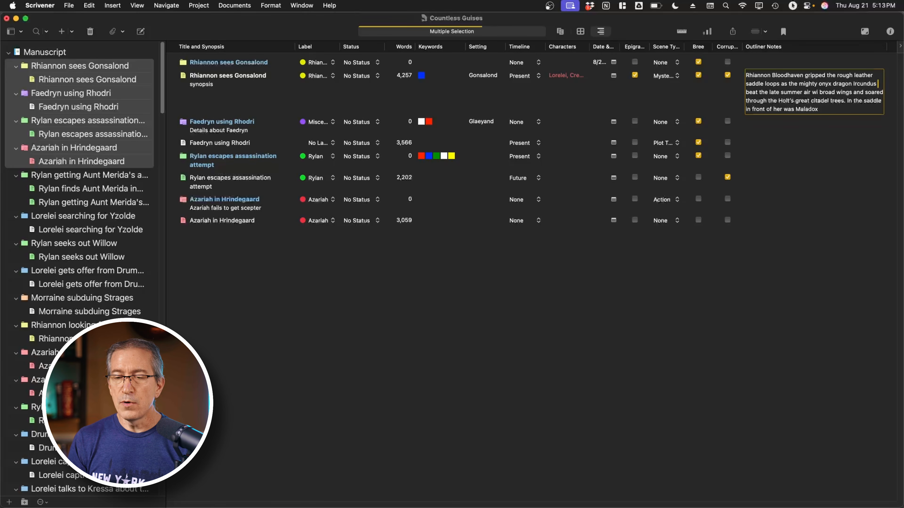
key(Down)
key(Down)
key(Down)
key(Down)
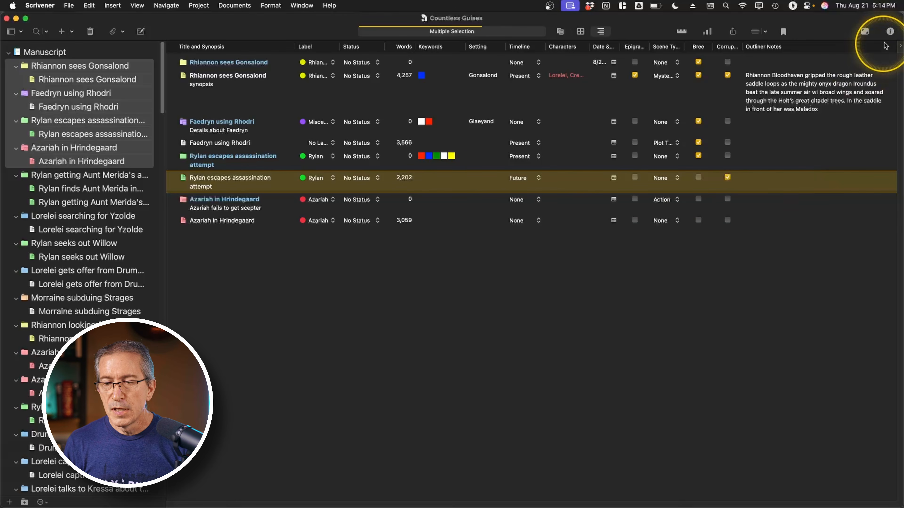
- Show the inspector and add a custom metadata field named Plot Beat
click(890, 31)
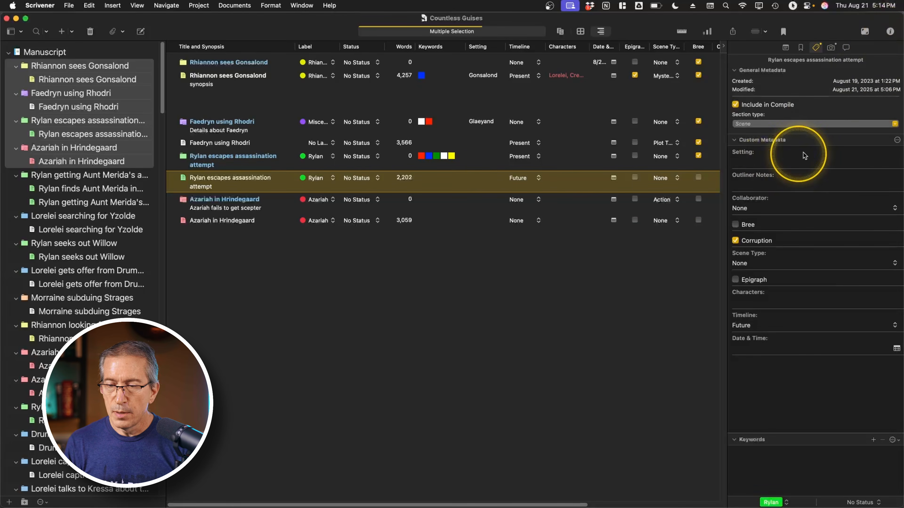
click(896, 140)
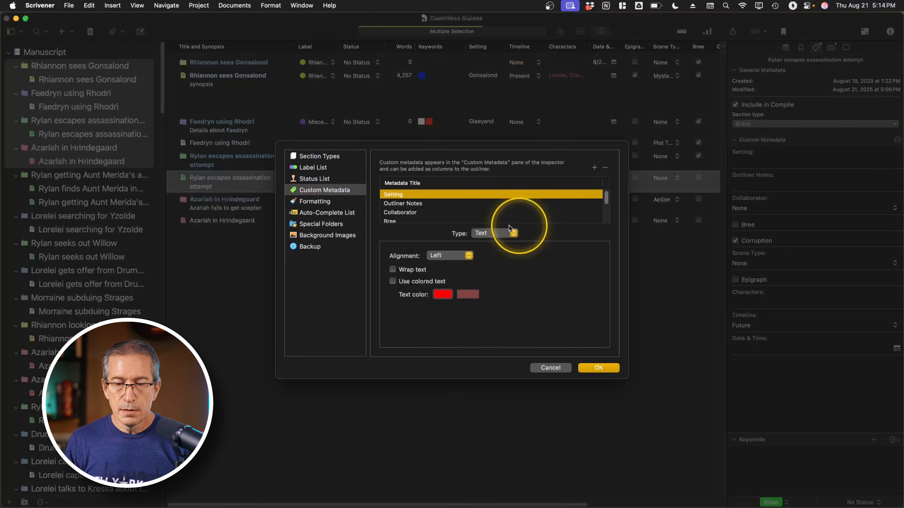
click(595, 167)
text(P)
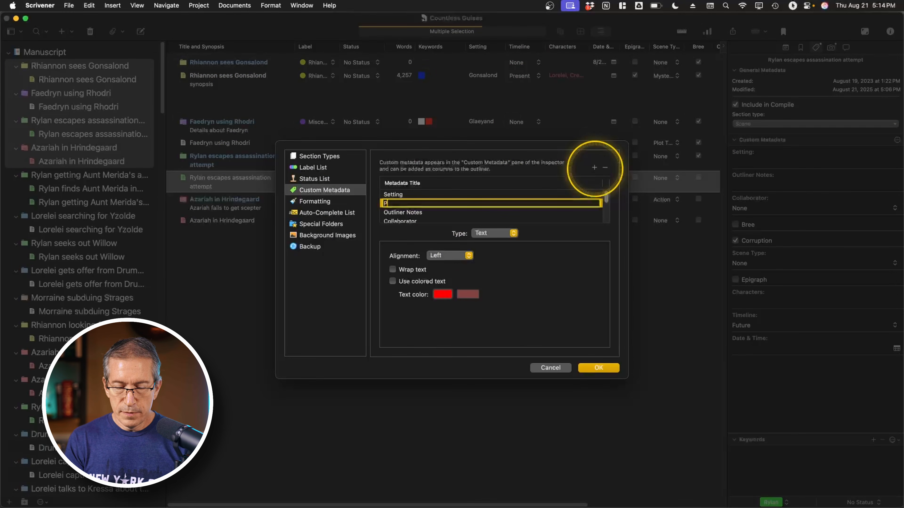
text(lot Beat)
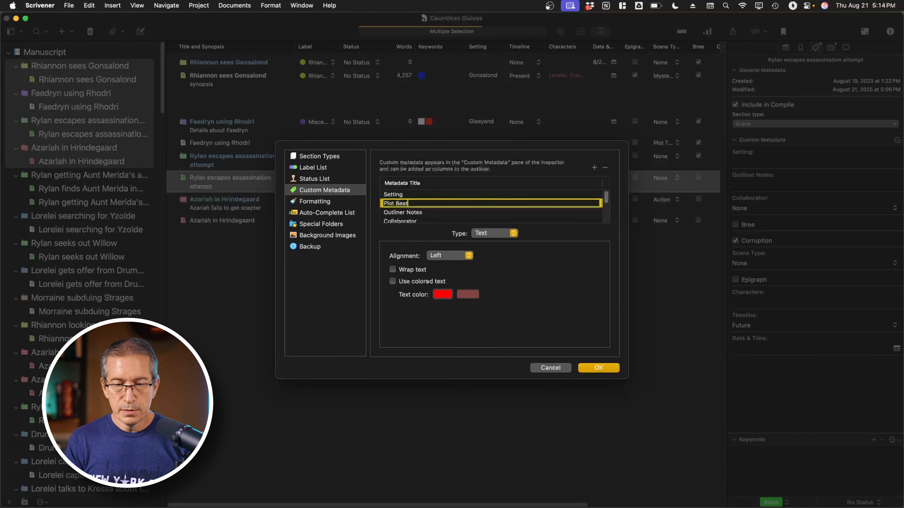
key(Return)
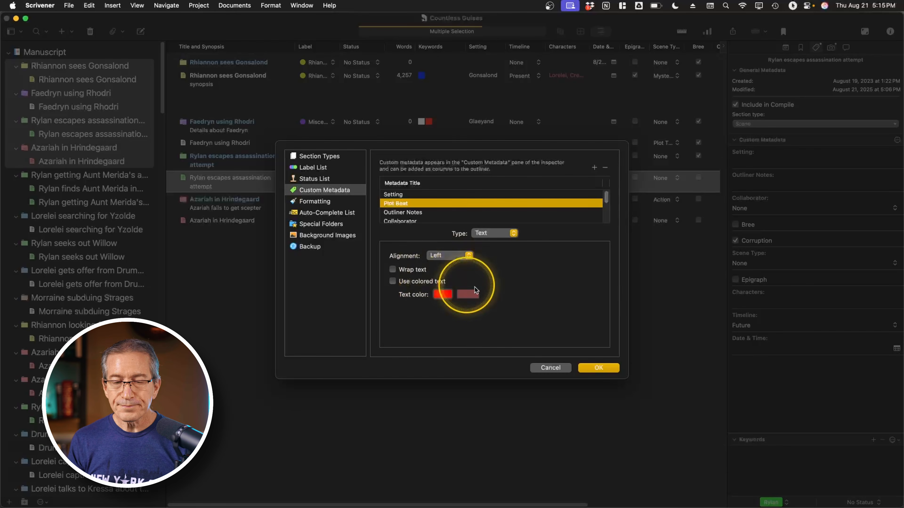
- Make Plot Beat a List field and add Hook 1 as its first item
click(493, 233)
click(489, 250)
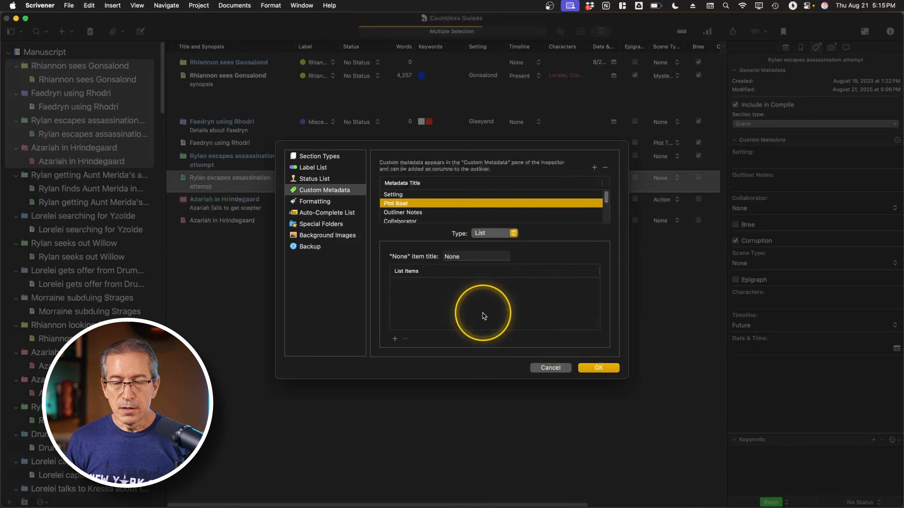
click(394, 338)
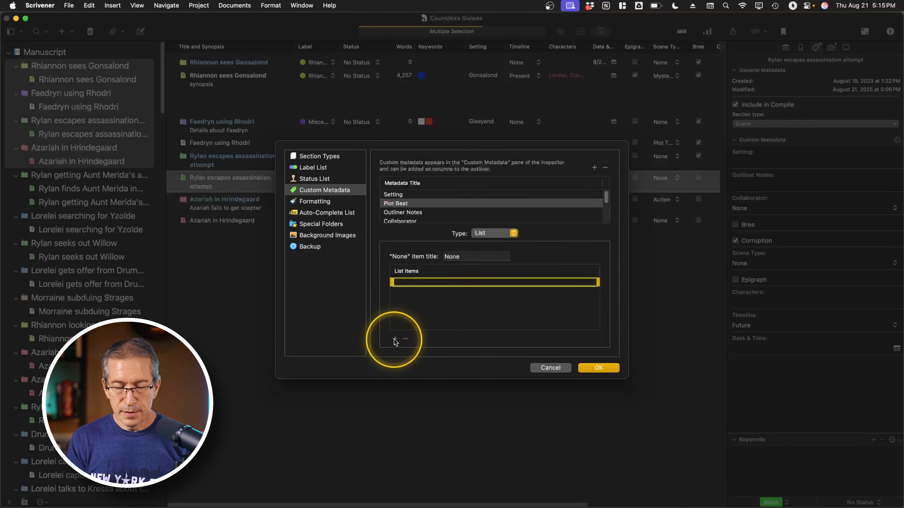
text(Hook)
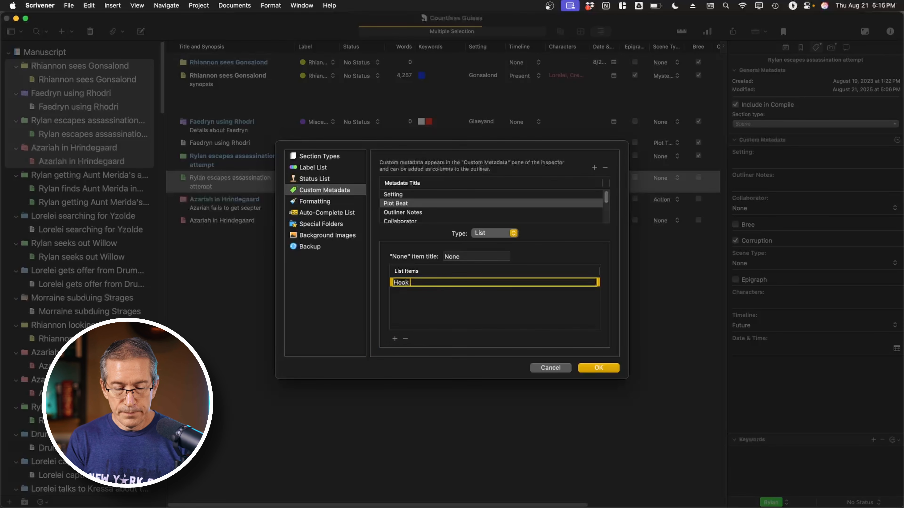
text( 1)
key(Return)
- Add the list items Plot Turn 1 and Midpoint to Plot Beat and save the custom metadata settings
click(395, 338)
text(Plot)
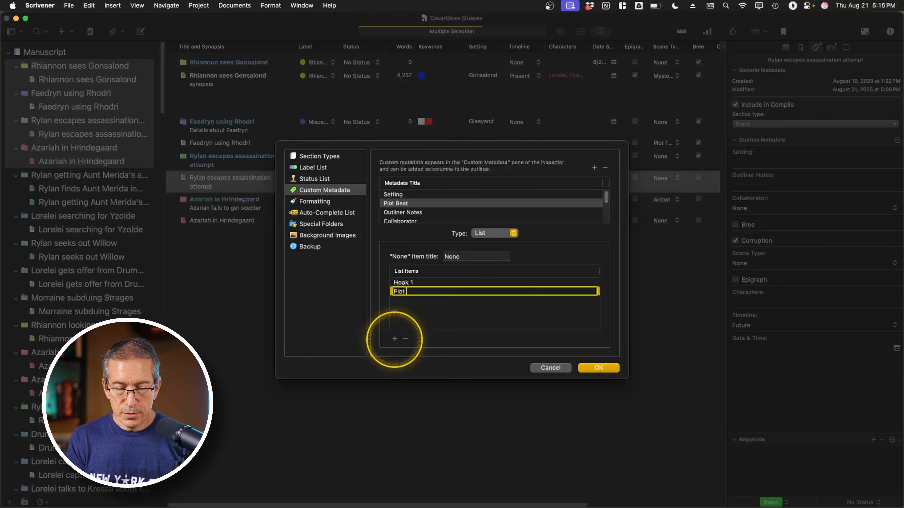
text( Turn 1)
key(Return)
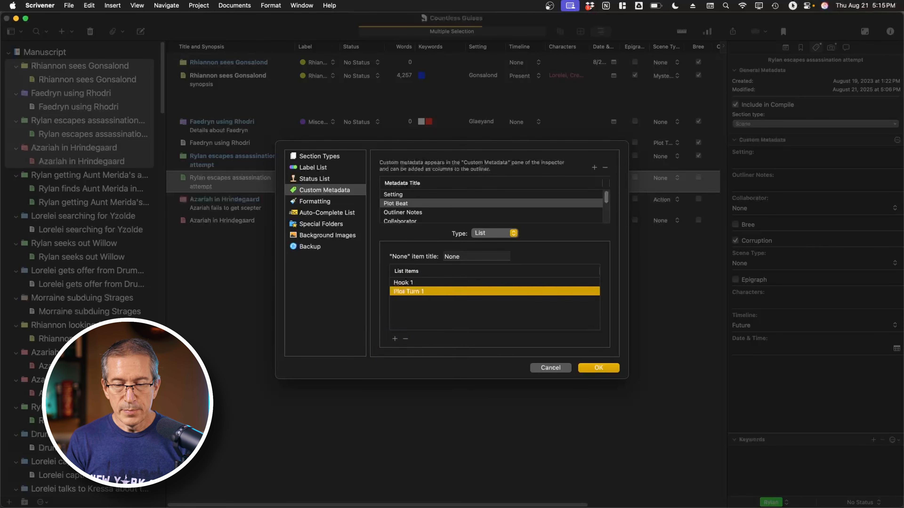
click(395, 339)
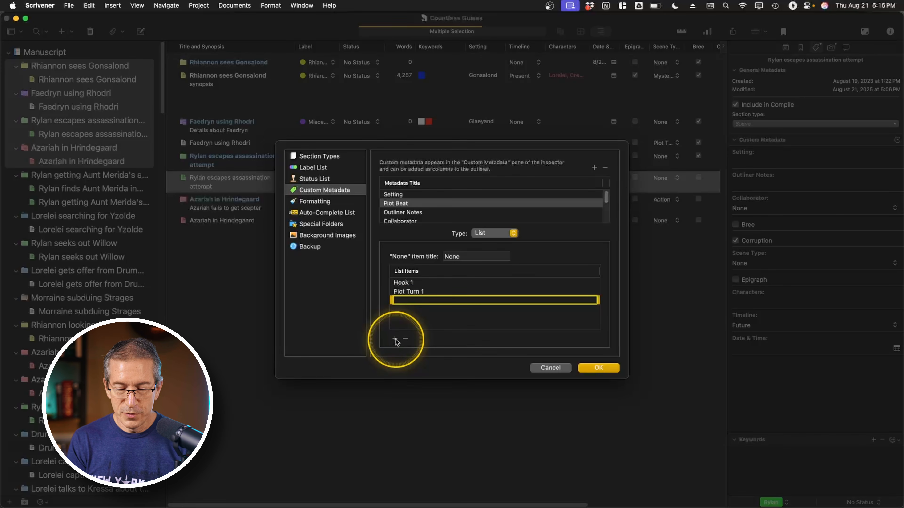
text(Midpoi)
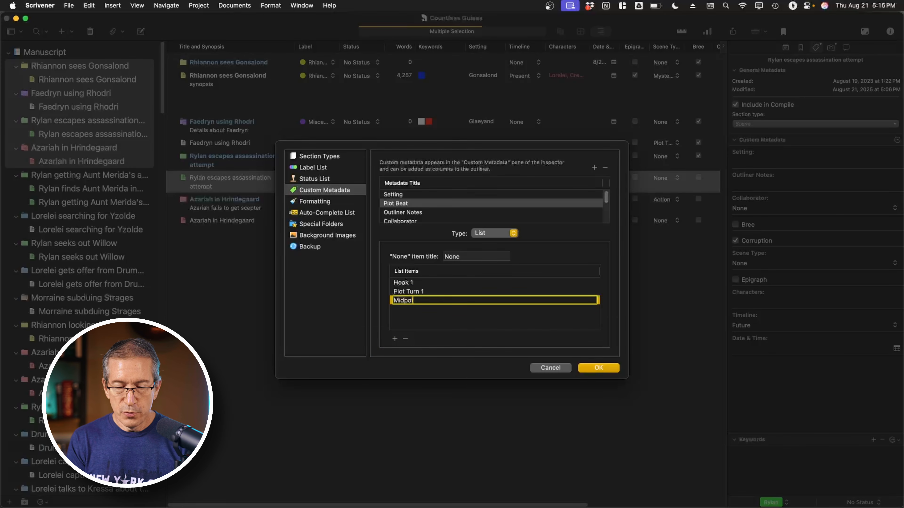
text(nt)
key(Return)
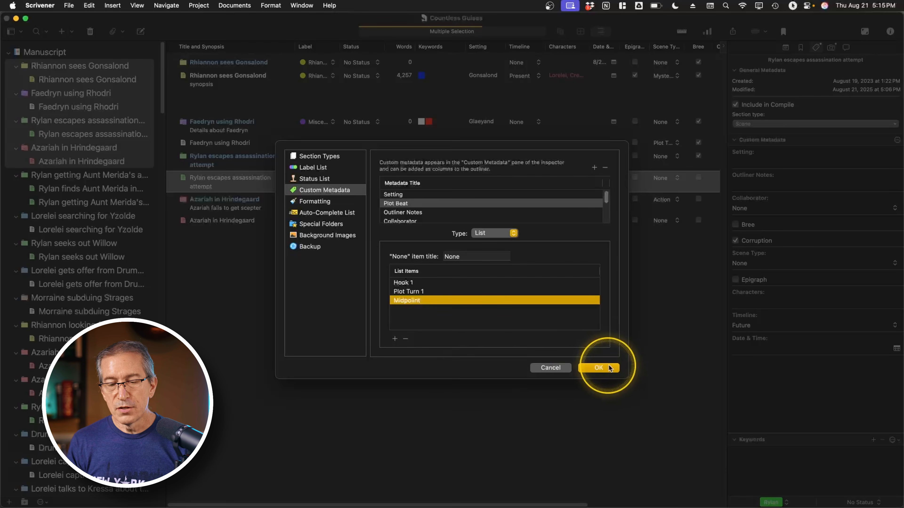
click(598, 368)
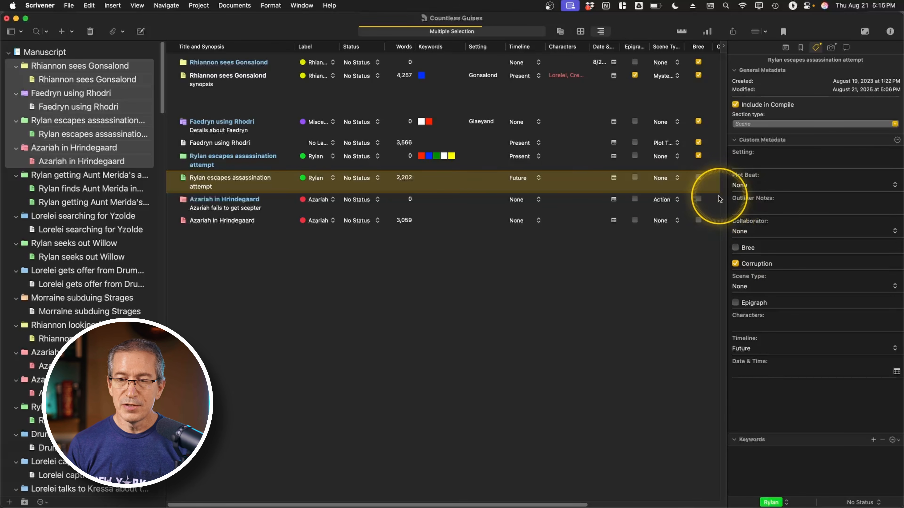
- Hide the inspector and add the Plot Beat column to the outliner
click(889, 32)
right_click(838, 50)
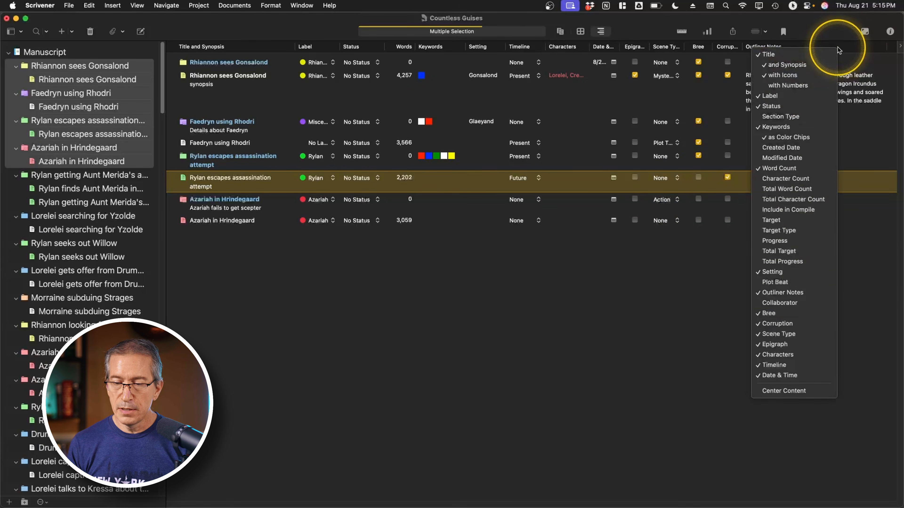
click(790, 282)
- Set Plot Beat to Hook 1 for the Rhiannon sees Gonsalond scene, Plot Turn 1 for the Faedryn using Rhodri folder and Midpoint for its scene
click(871, 79)
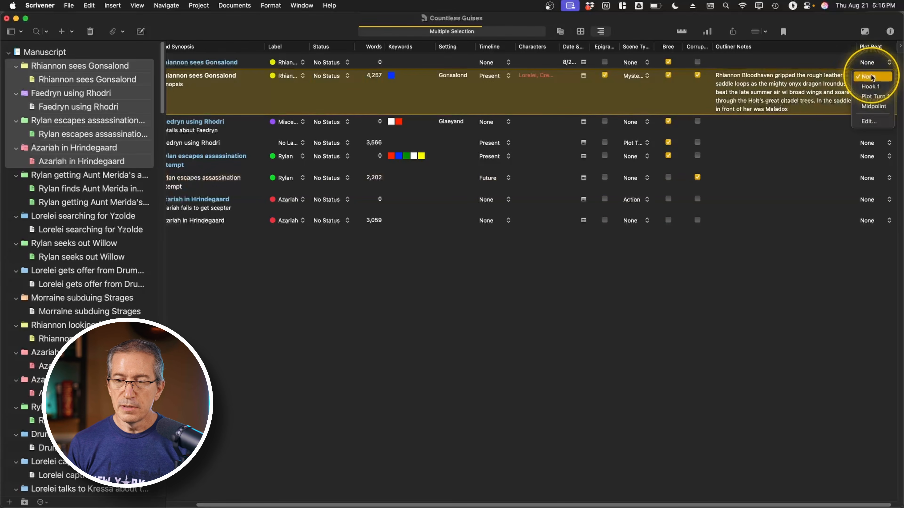
click(872, 87)
click(873, 121)
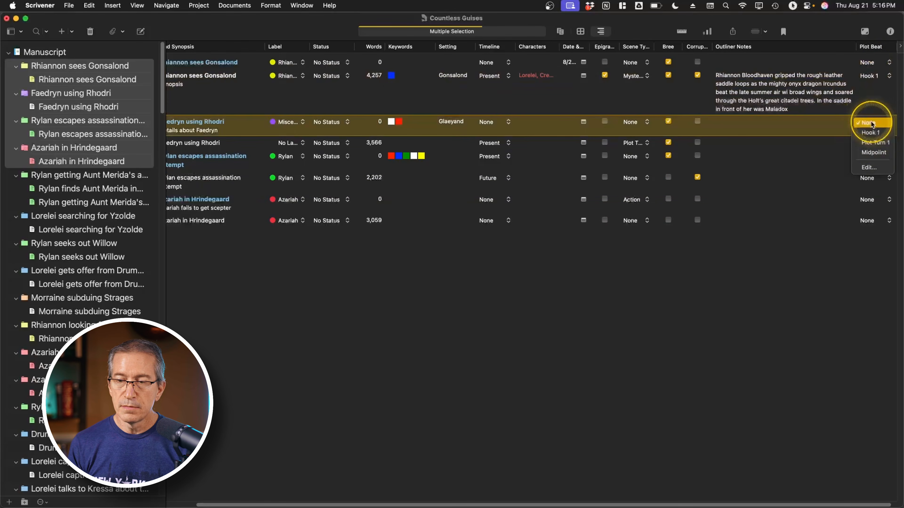
click(874, 122)
click(877, 148)
click(872, 142)
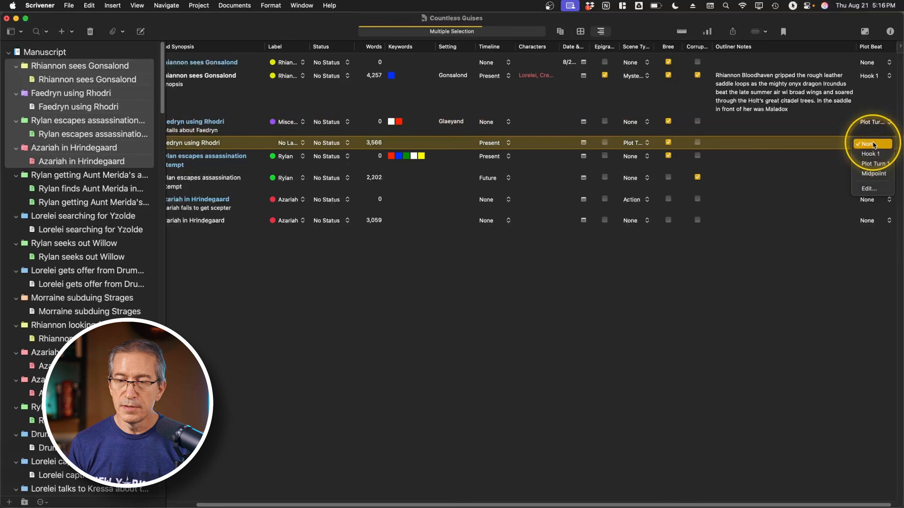
click(872, 142)
click(870, 173)
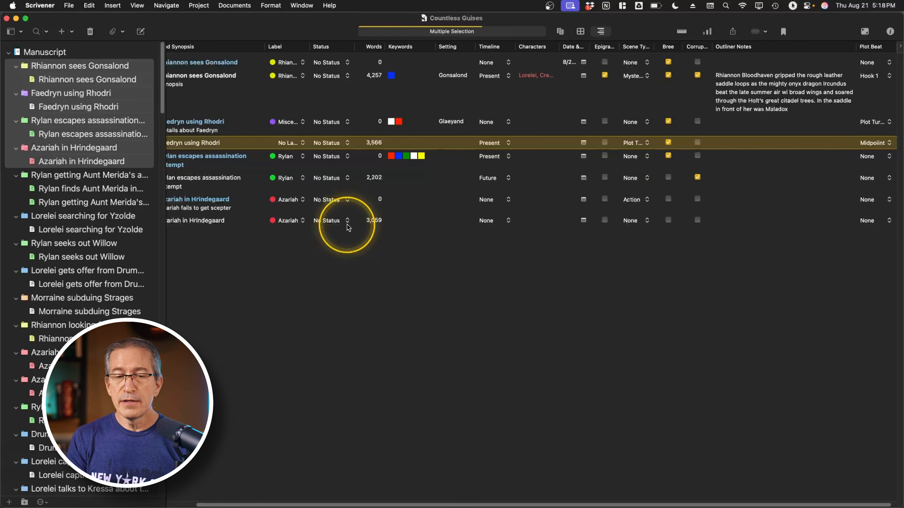
- Open the project search, view its metadata search scopes and limit the search to the Collaborator field
scroll(494, 139, left, 3)
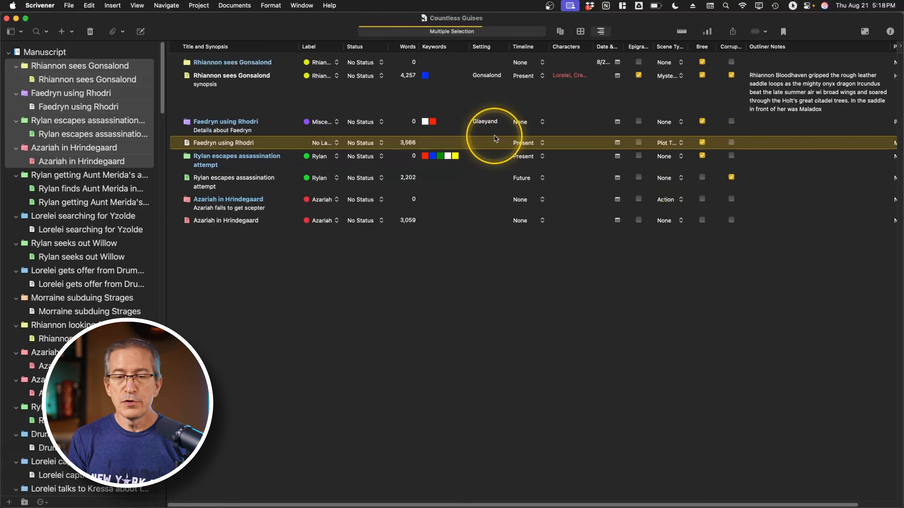
scroll(492, 140, right, 1)
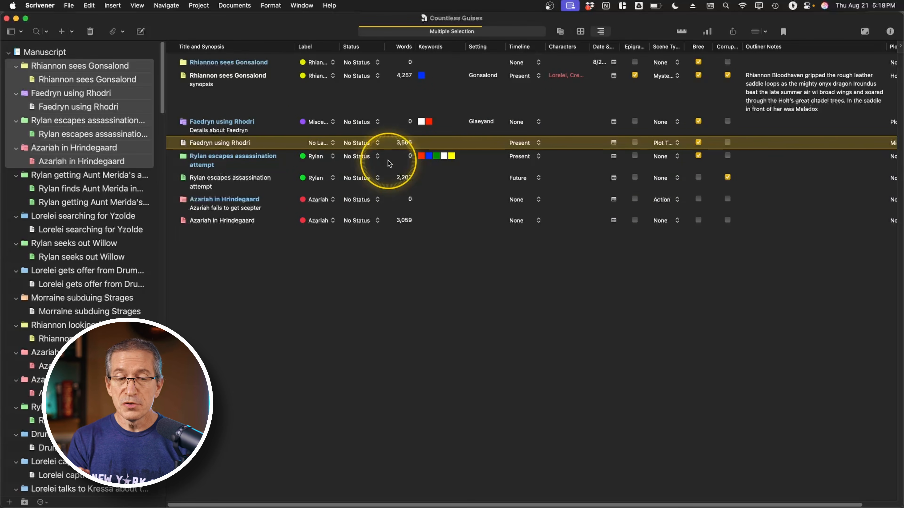
click(36, 32)
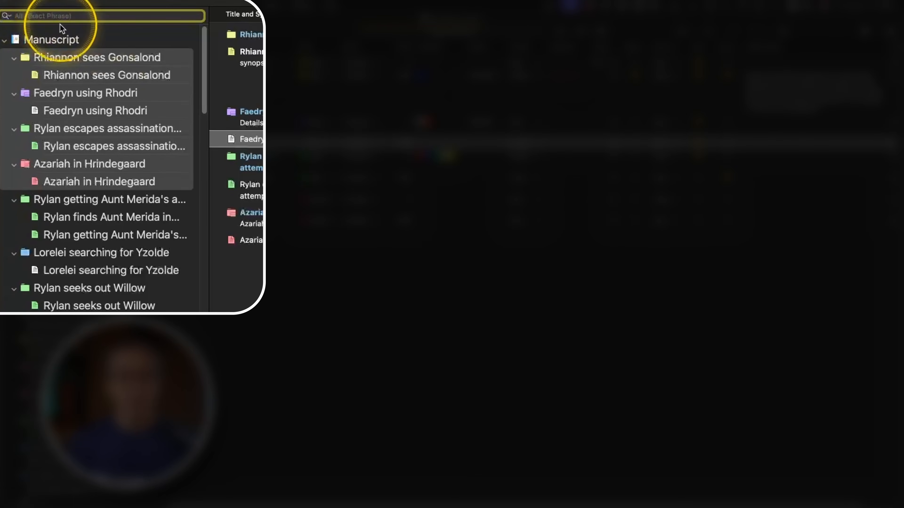
click(6, 16)
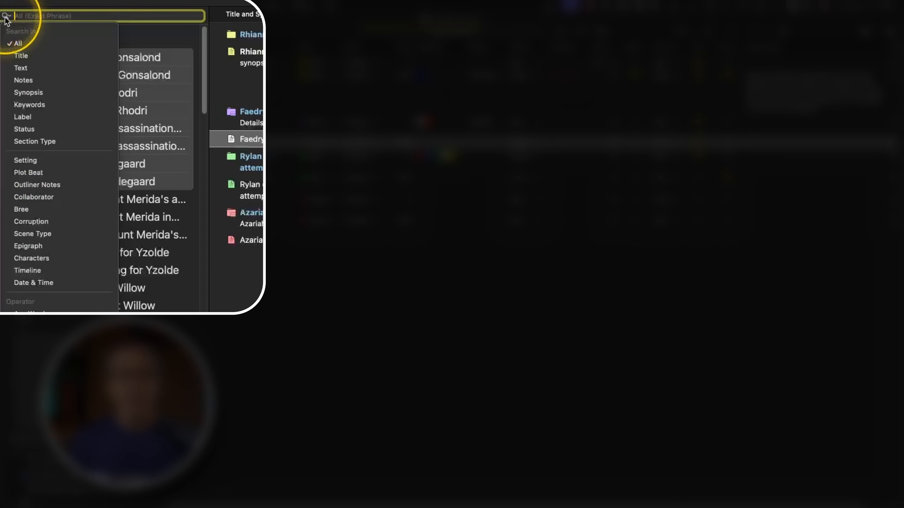
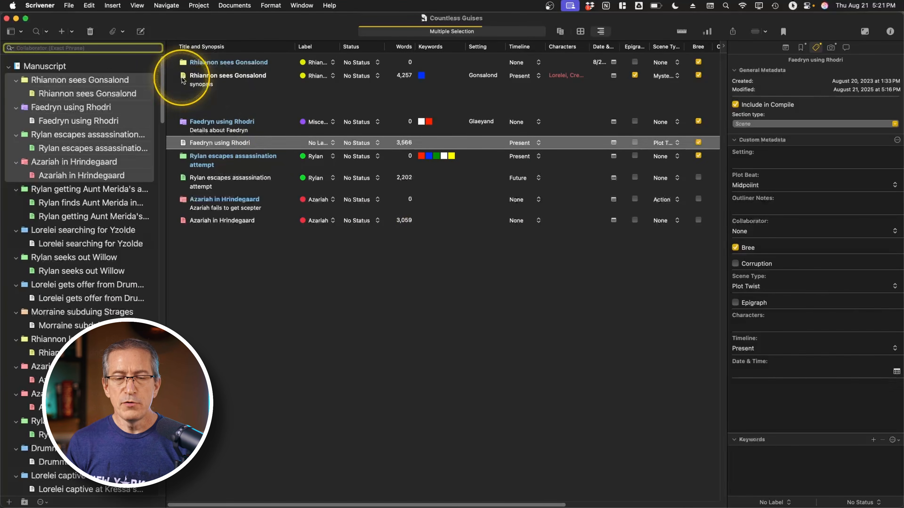
- Review the options for exporting the outliner contents as CSV and close the dialog without exporting
scroll(456, 161, right, 5)
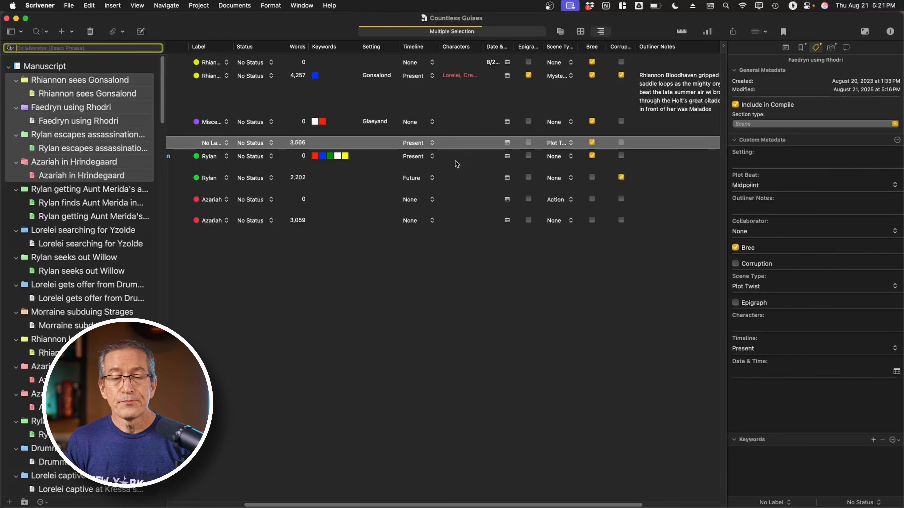
click(69, 6)
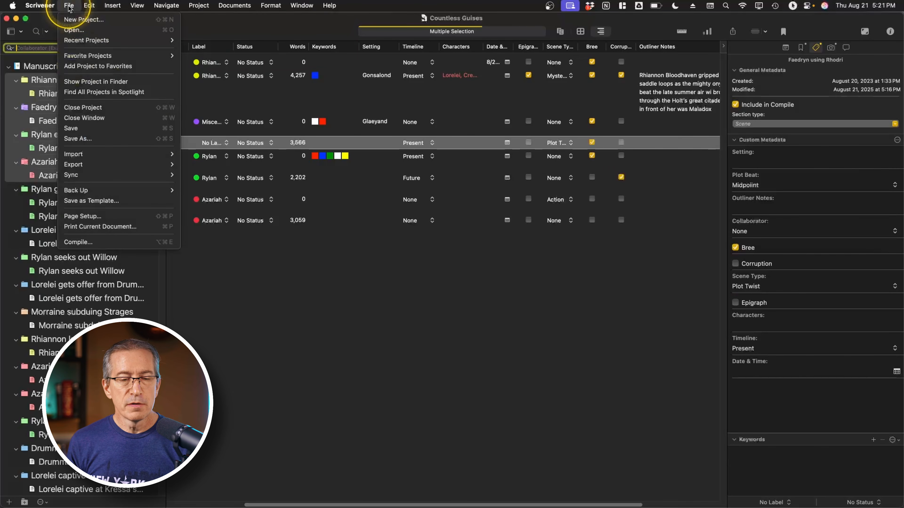
mouse_move(107, 164)
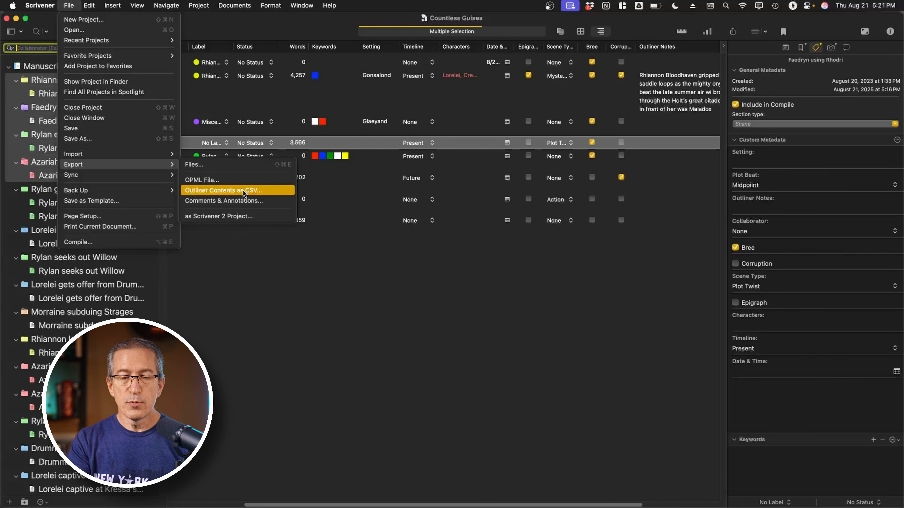
click(223, 191)
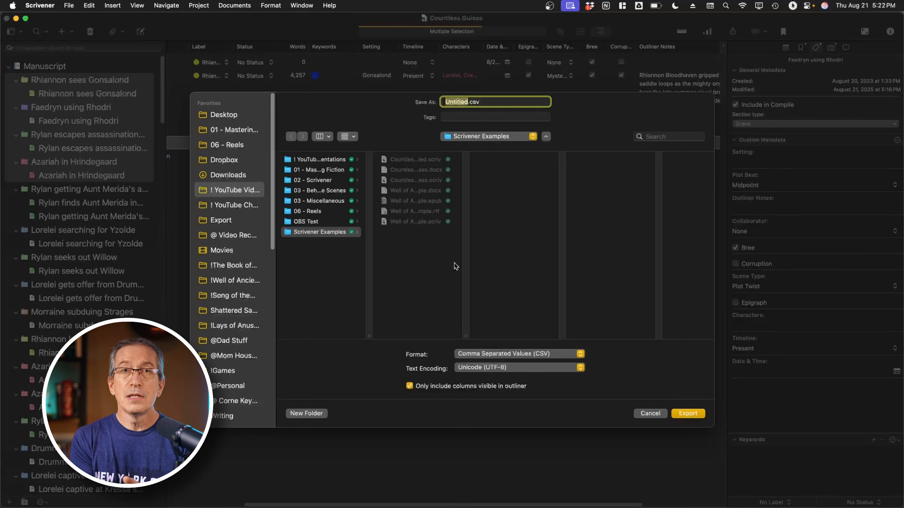
click(644, 414)
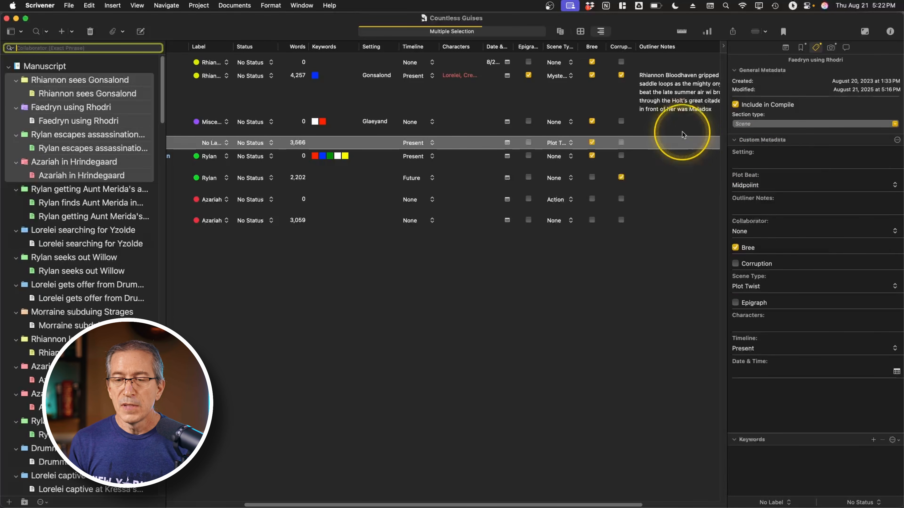
- In the Book of the Holt MS Format compile format, edit the Chapter layout's section prefix to use "Setting: <$custom:setting>"
click(732, 32)
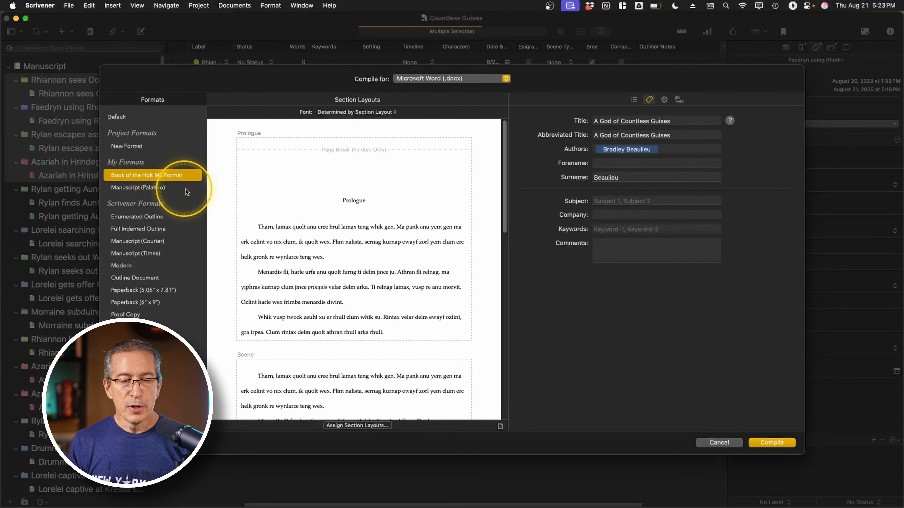
double_click(133, 175)
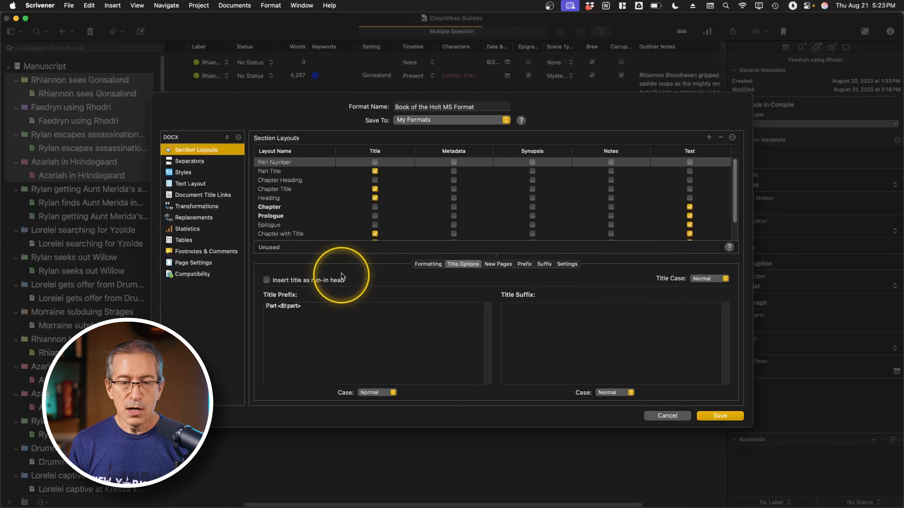
click(270, 207)
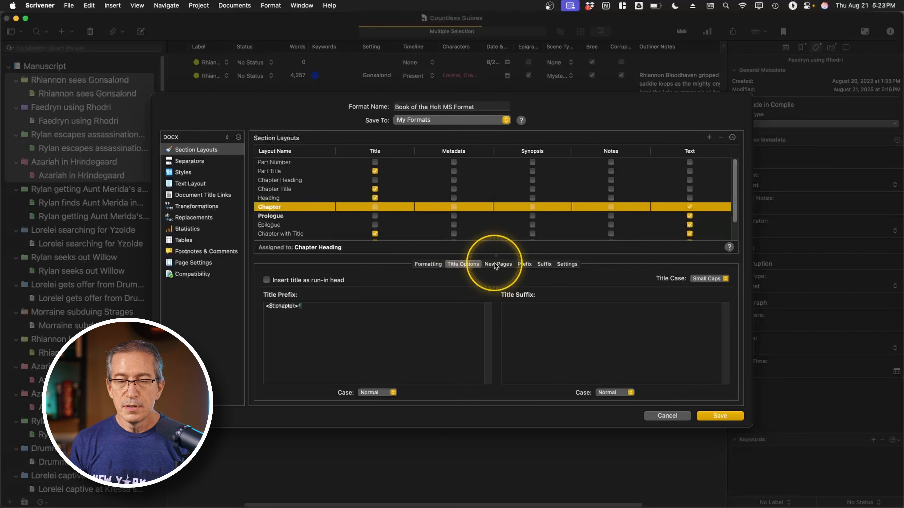
click(526, 265)
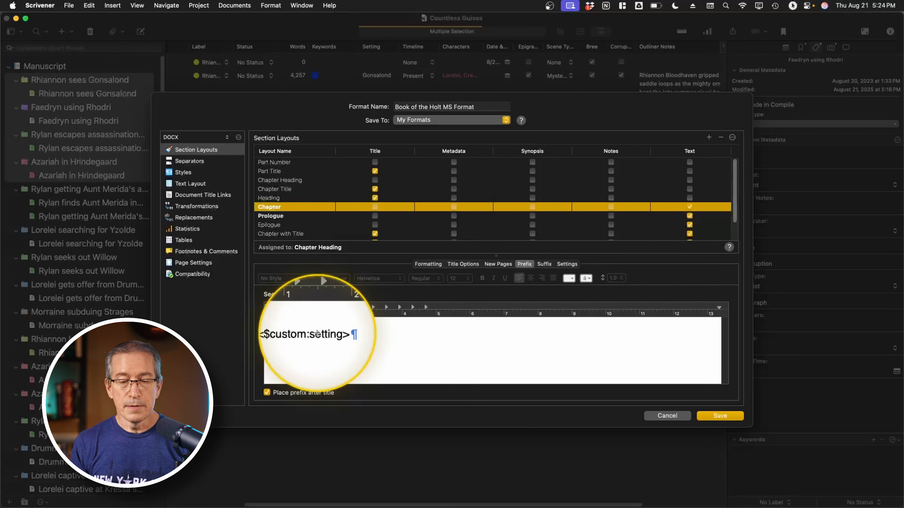
click(315, 333)
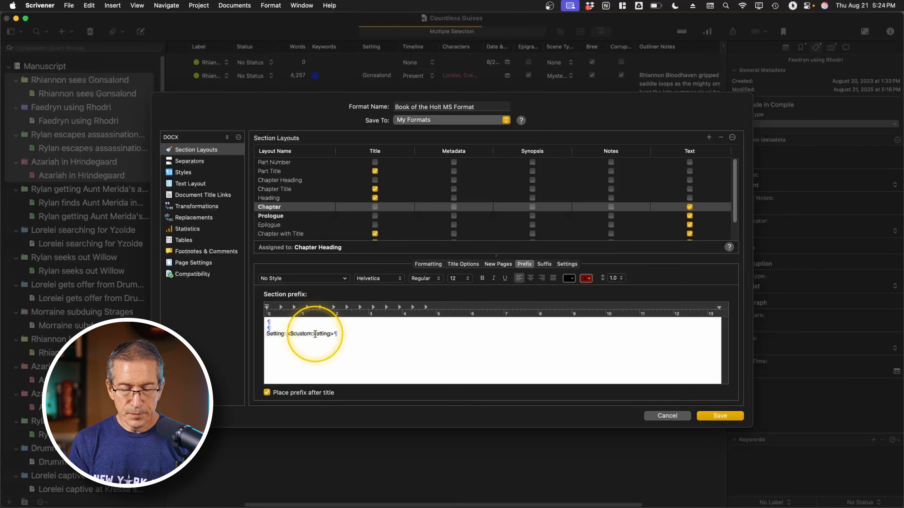
text(S)
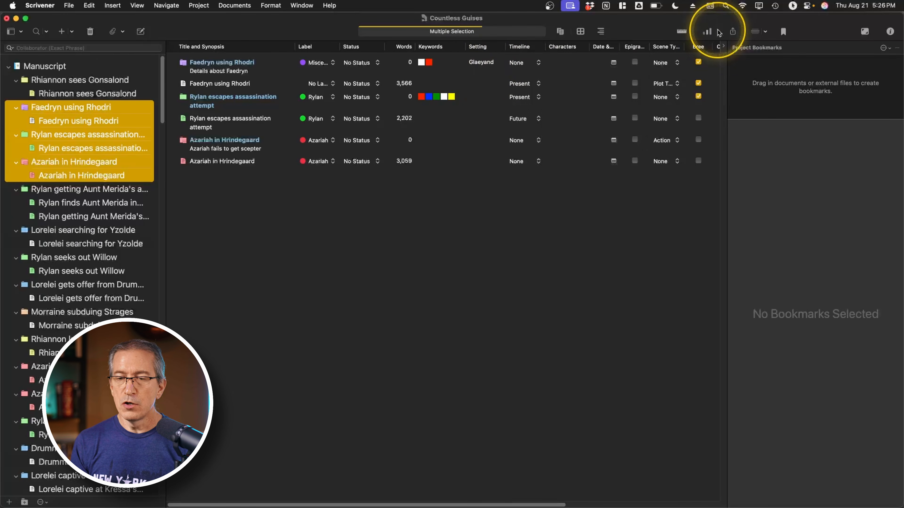
- Compile the manuscript to Microsoft Word as Countless Guises.docx in Scrivener Examples, replacing the existing file
click(732, 32)
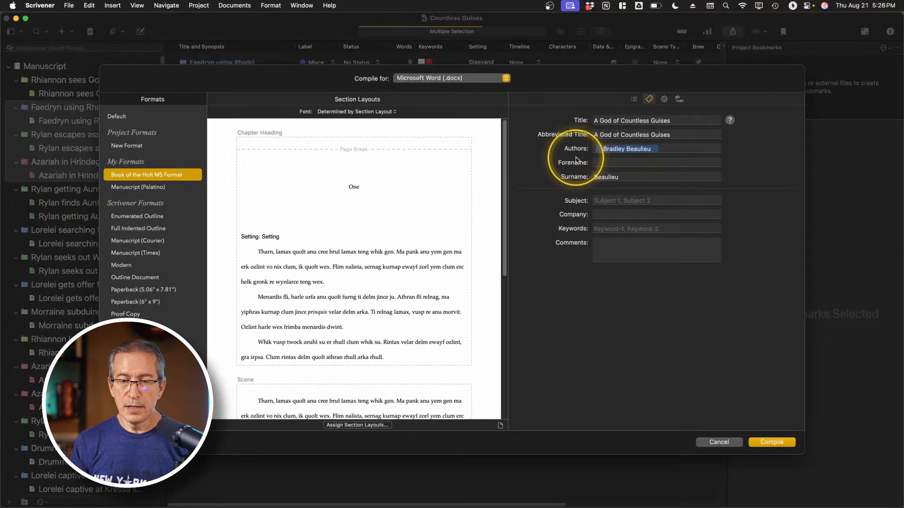
click(767, 443)
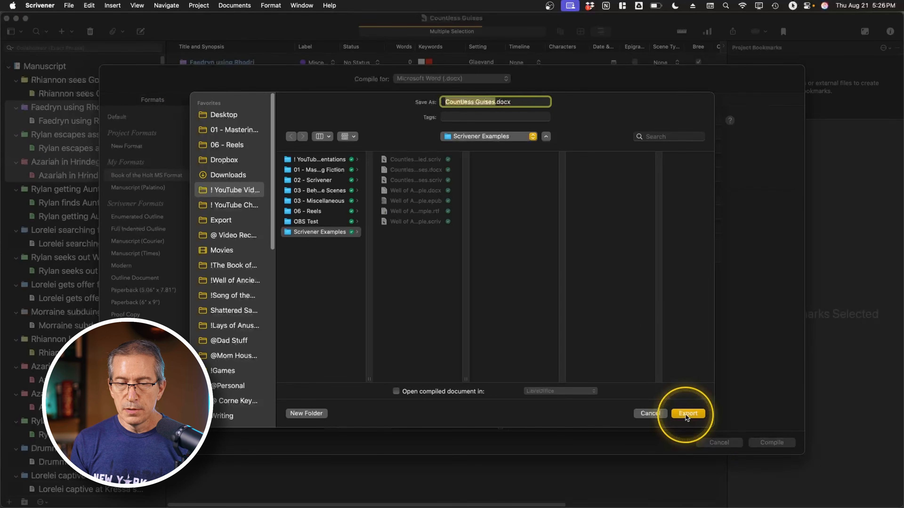
click(686, 415)
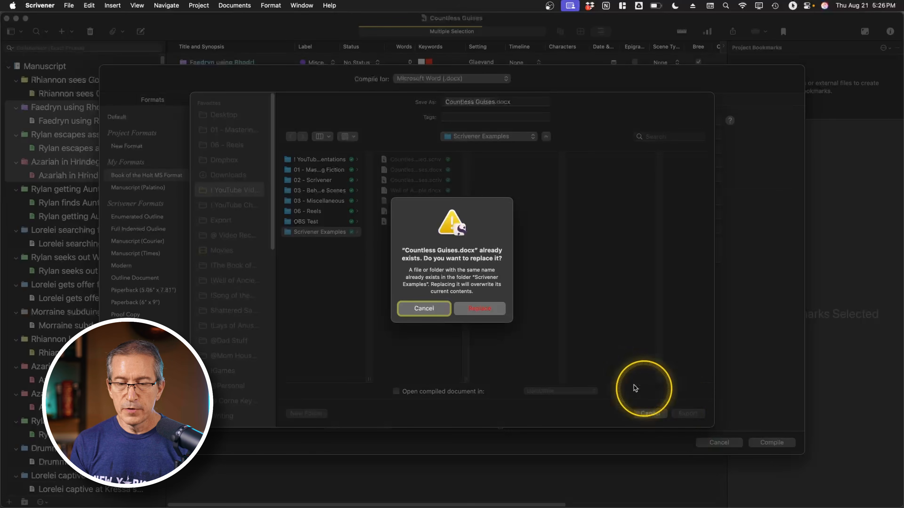
click(484, 307)
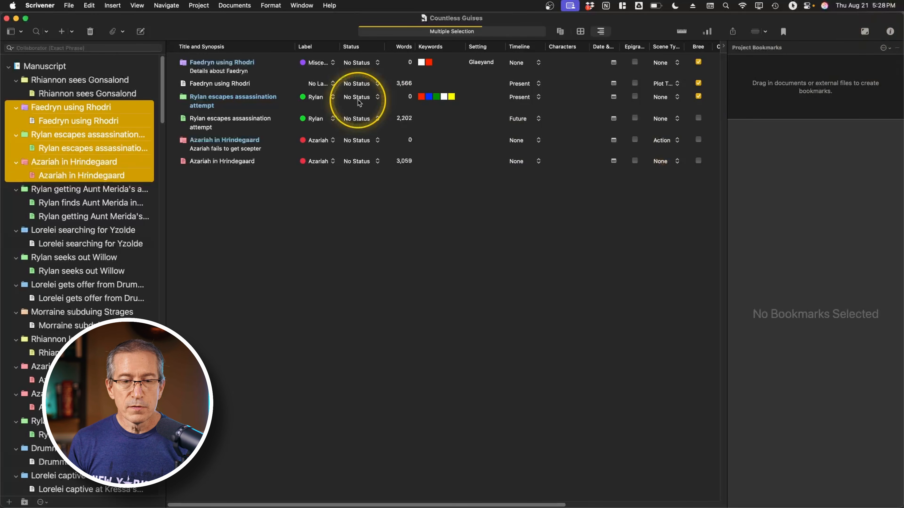
- View the synopsis, notes and custom metadata of the Faedryn using Rhodri scene in the inspector
click(224, 84)
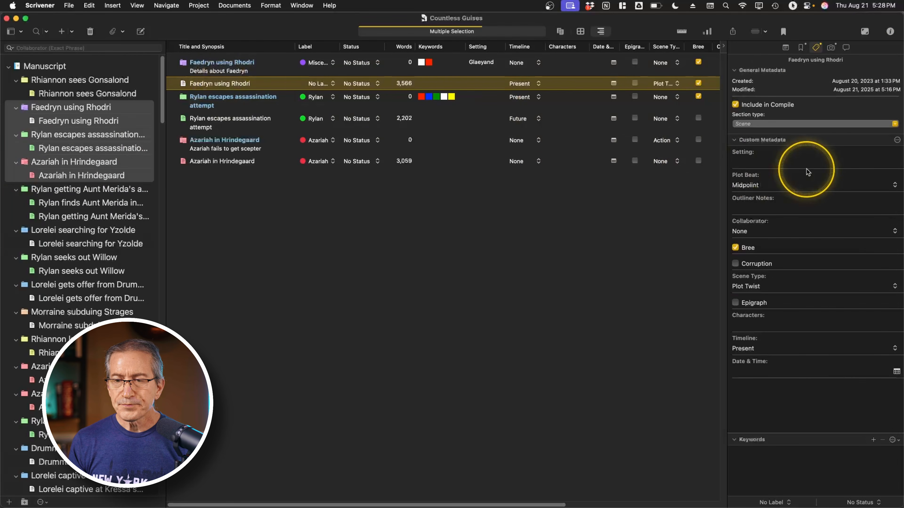
click(786, 48)
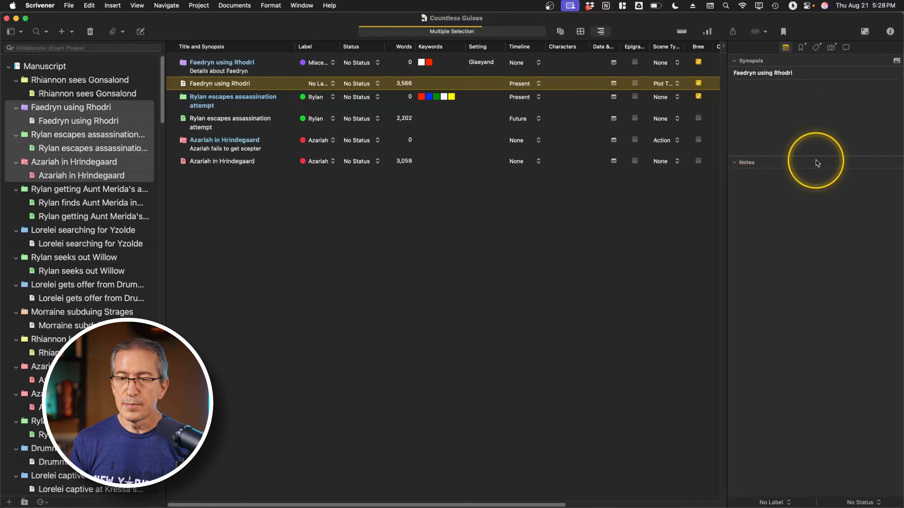
click(817, 48)
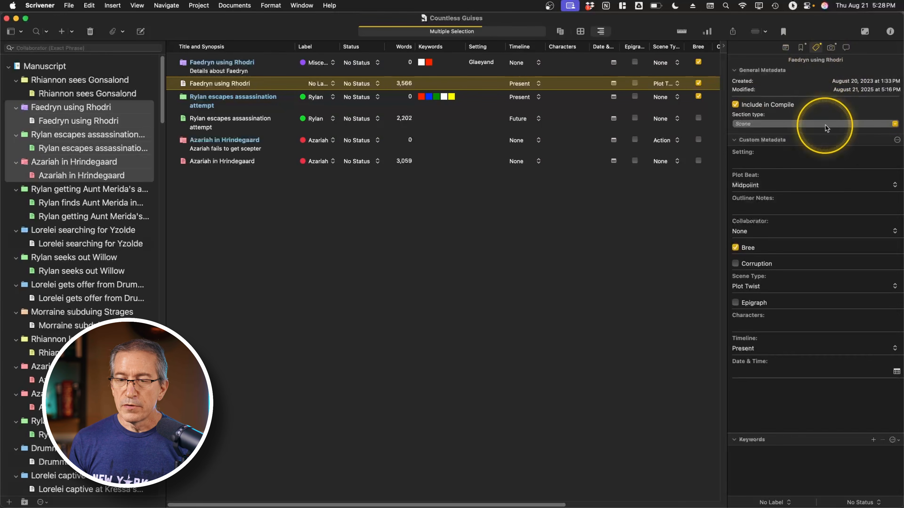